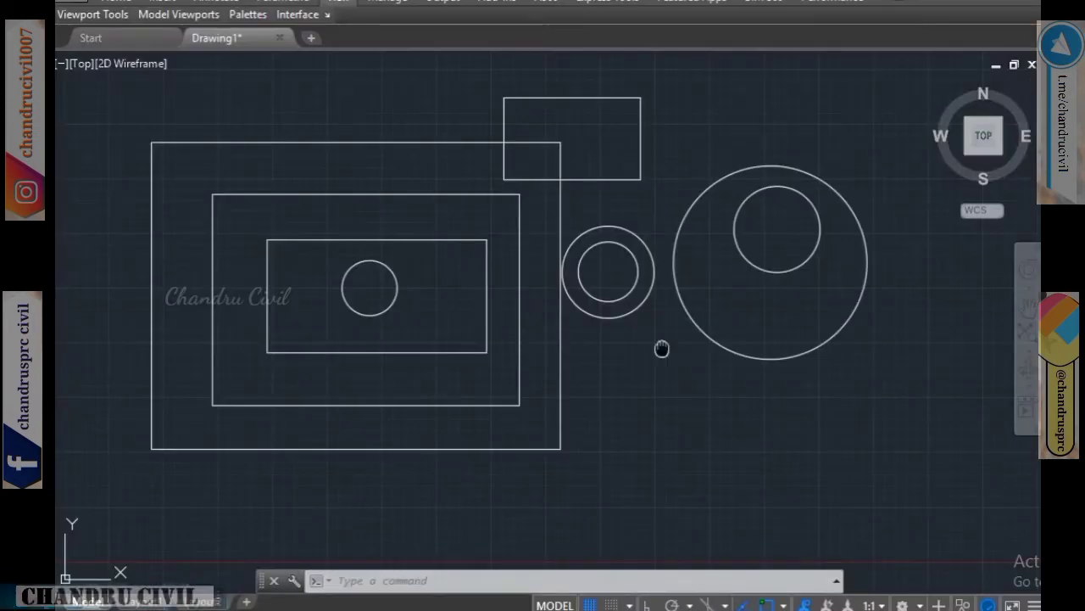
pyautogui.scroll(-2, 612, 333)
pyautogui.scroll(-1, 612, 333)
pyautogui.moveTo(598, 278); pyautogui.dragTo(429, 370, button='middle')
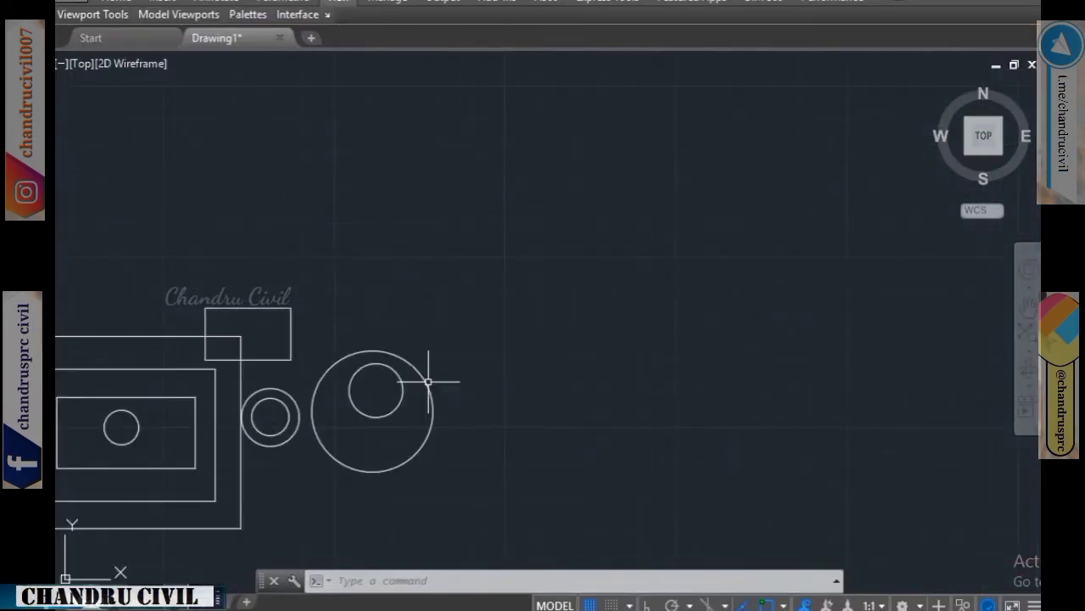
pyautogui.scroll(4, 429, 371)
pyautogui.scroll(3, 424, 359)
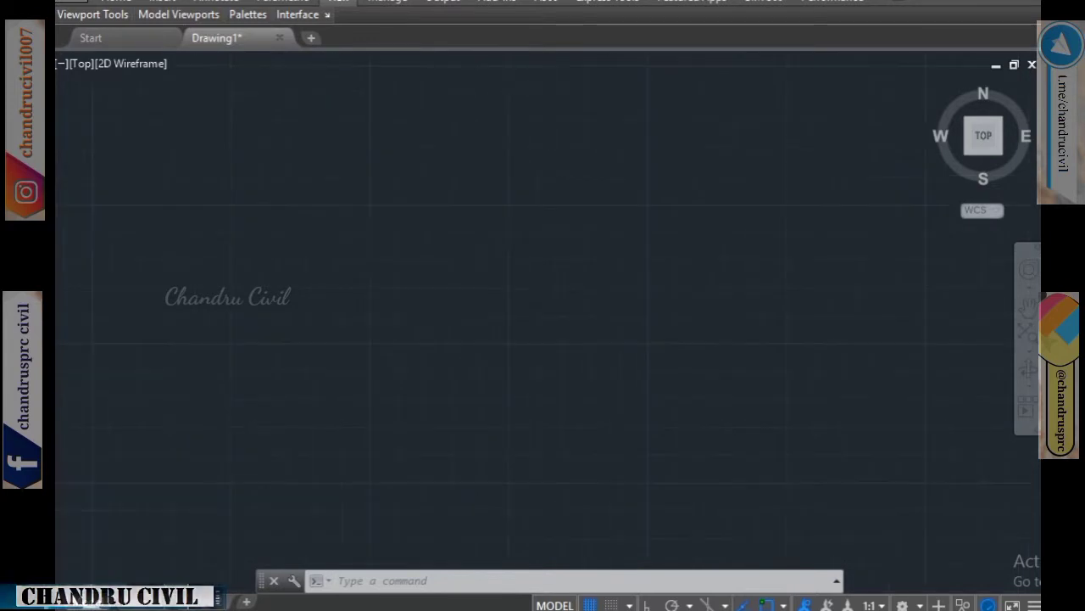
pyautogui.scroll(-2, 402, 383)
pyautogui.scroll(-2, 359, 300)
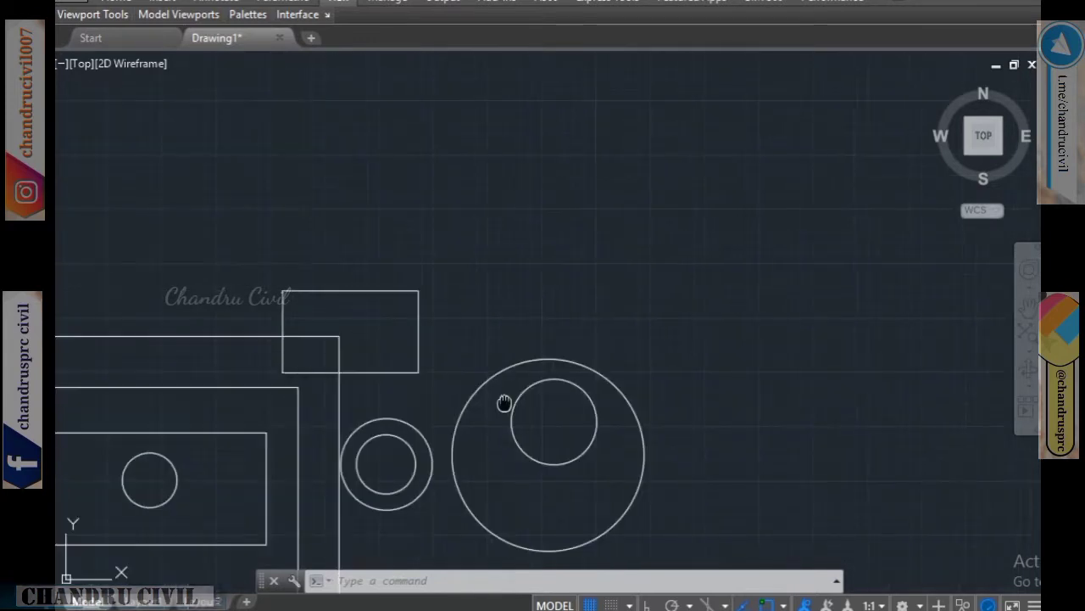
pyautogui.moveTo(504, 399); pyautogui.dragTo(723, 252, button='middle')
pyautogui.moveTo(545, 390); pyautogui.dragTo(575, 340, button='middle')
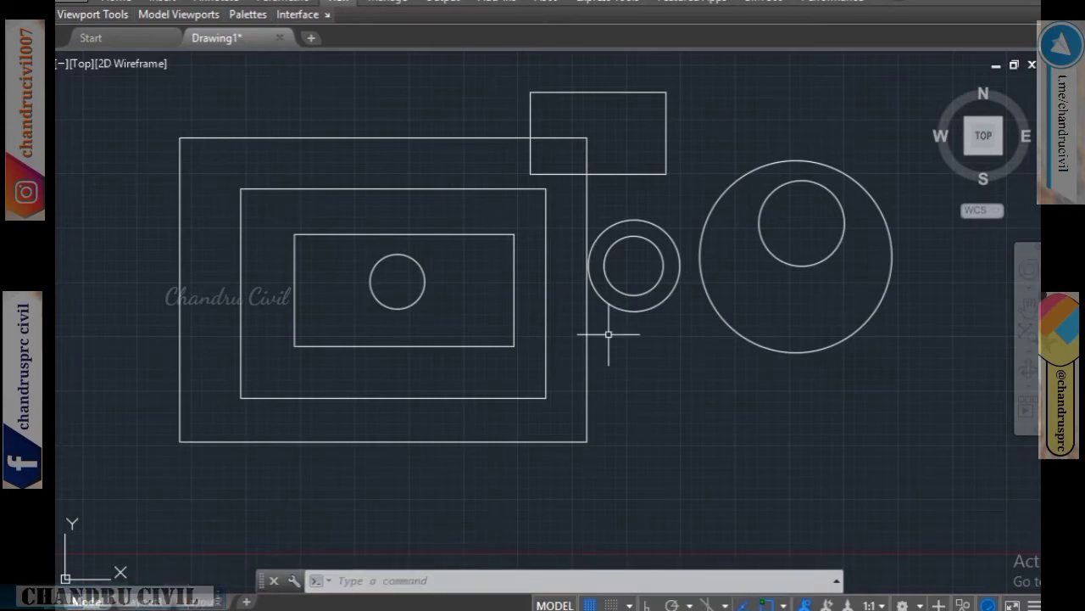
pyautogui.write('DS')
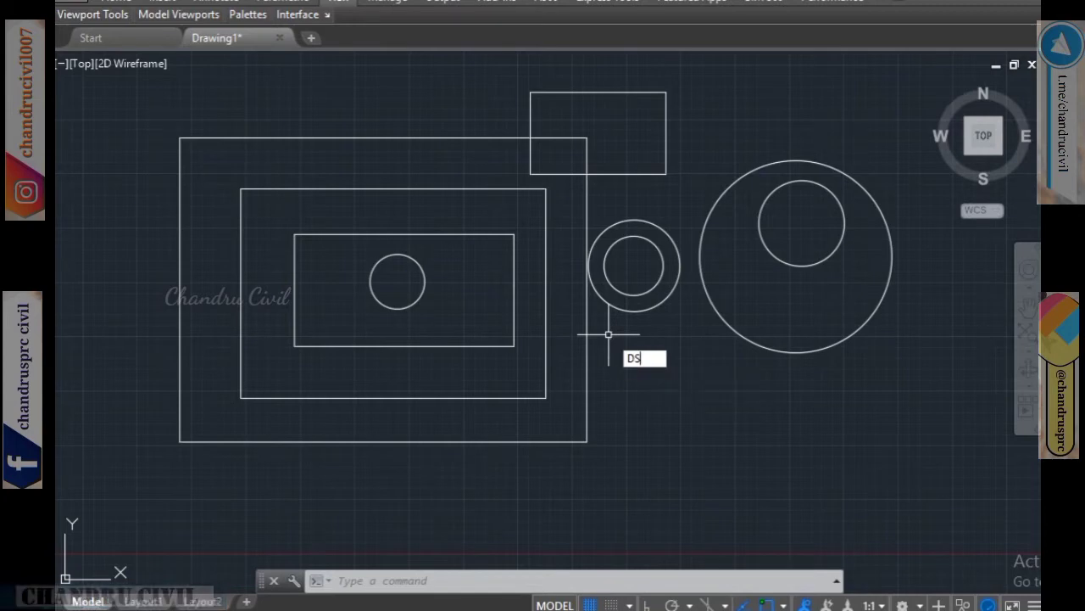
pyautogui.press('Return')
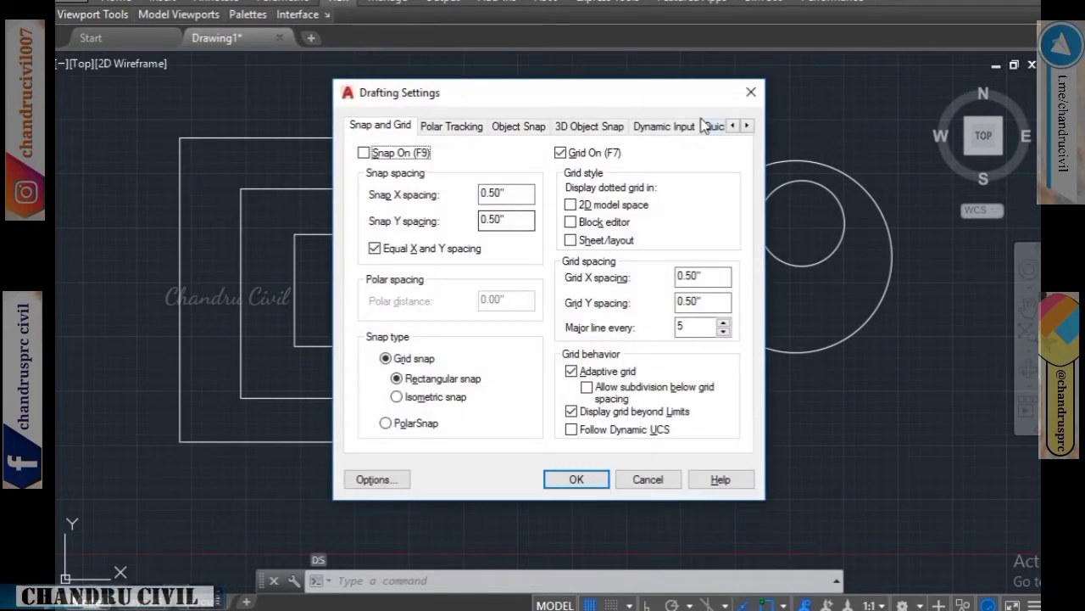
pyautogui.click(750, 92)
pyautogui.write('d')
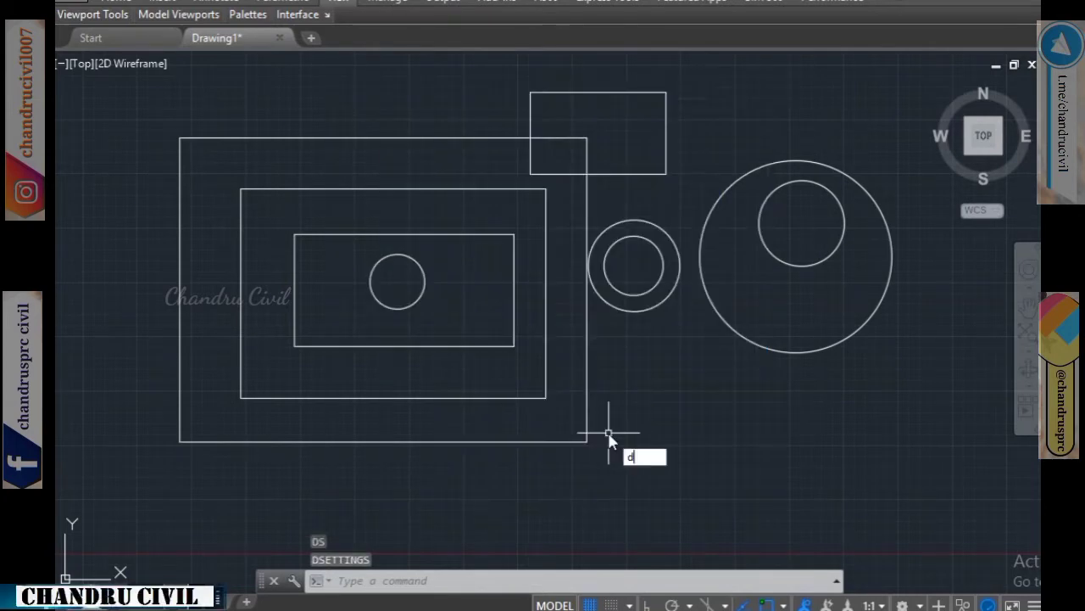
pyautogui.write('s')
pyautogui.press('Return')
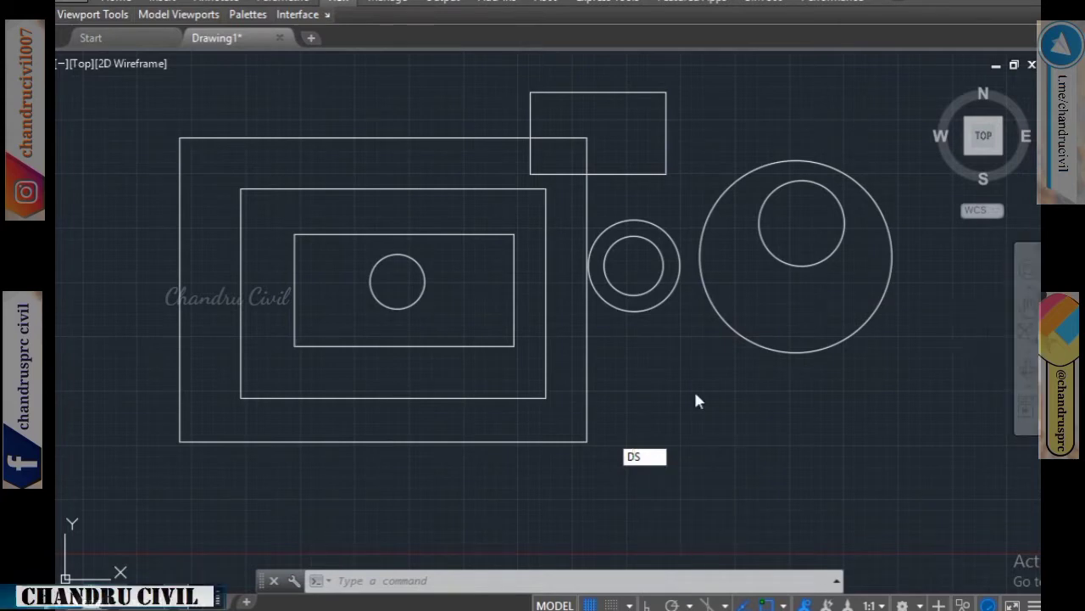
# Step: Open the drafting settings with DS and look through the available categories as far as Selection Cycling, returning to Snap and Grid
pyautogui.write('ds')
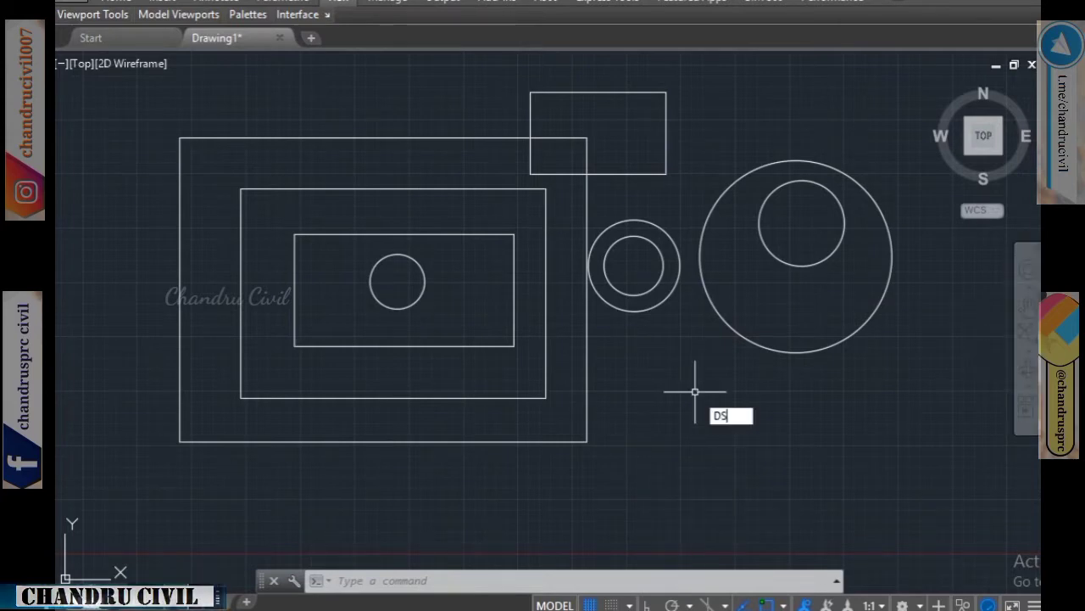
pyautogui.press('Return')
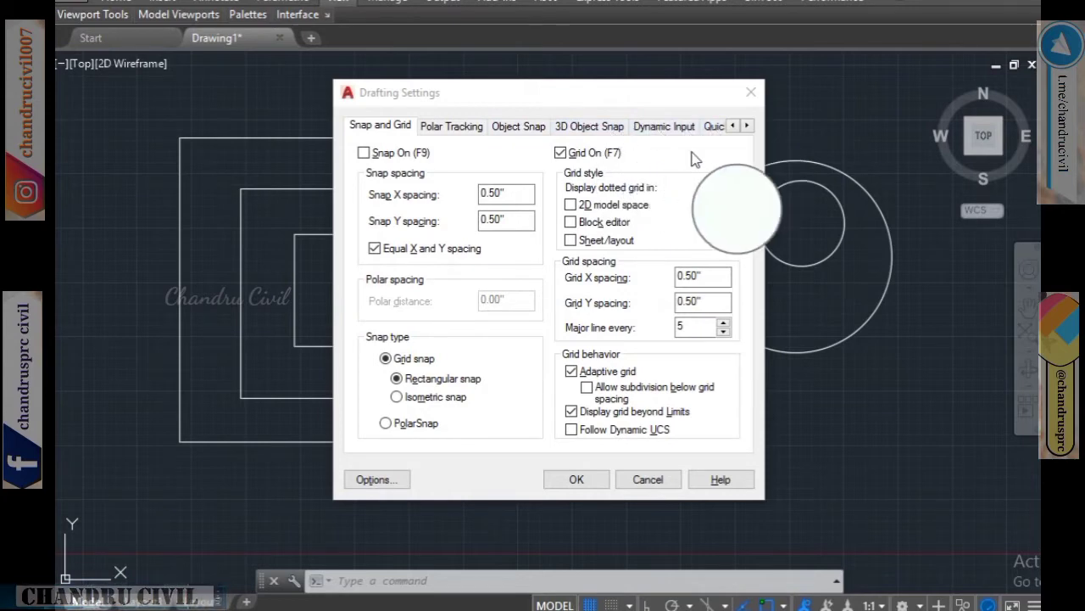
pyautogui.click(745, 126)
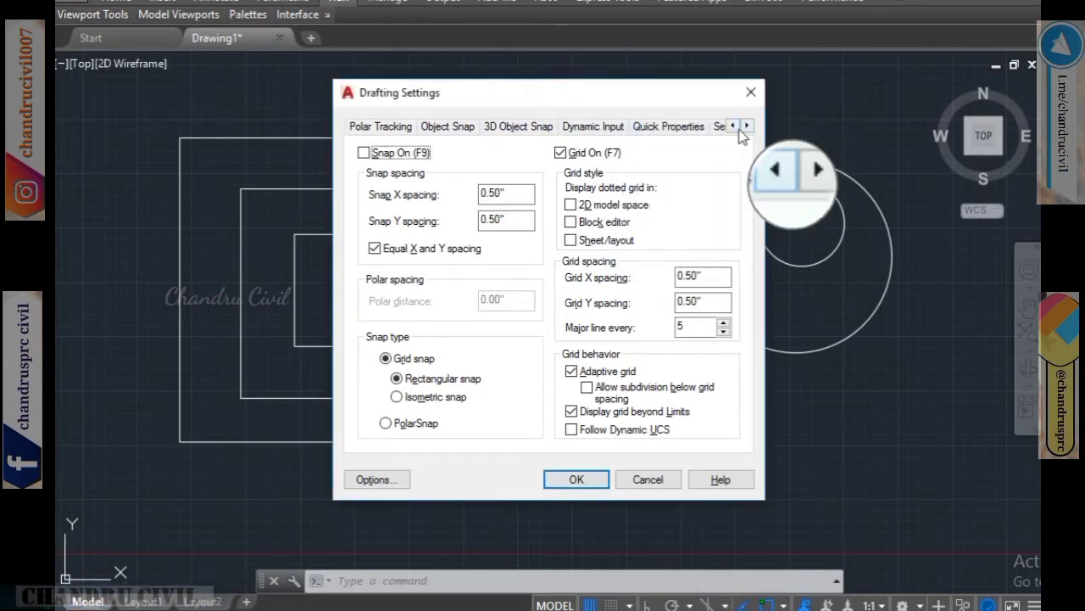
pyautogui.click(746, 126)
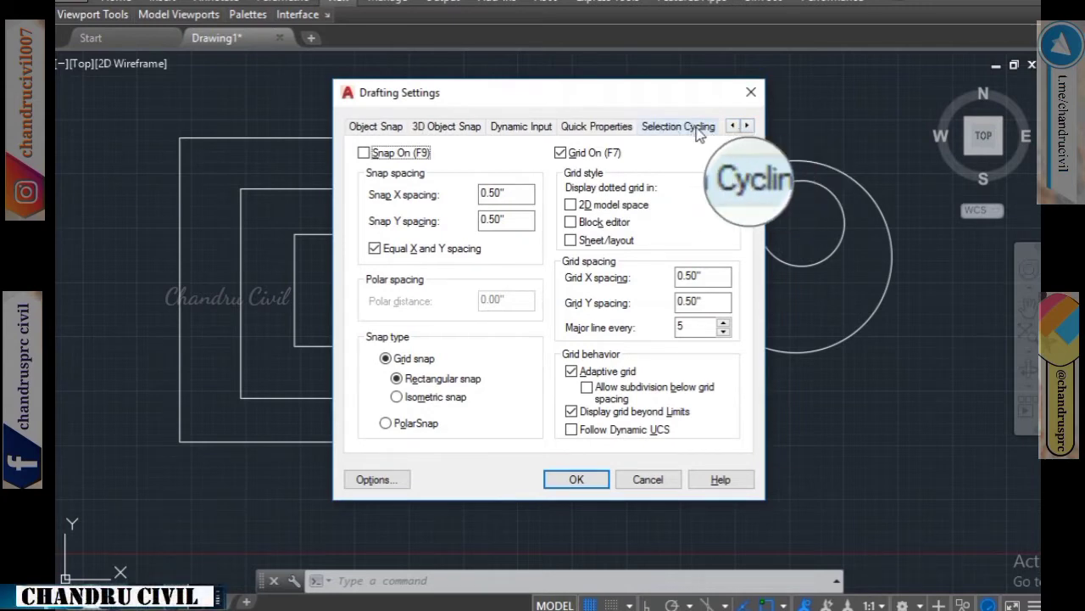
pyautogui.click(732, 126)
pyautogui.click(732, 125)
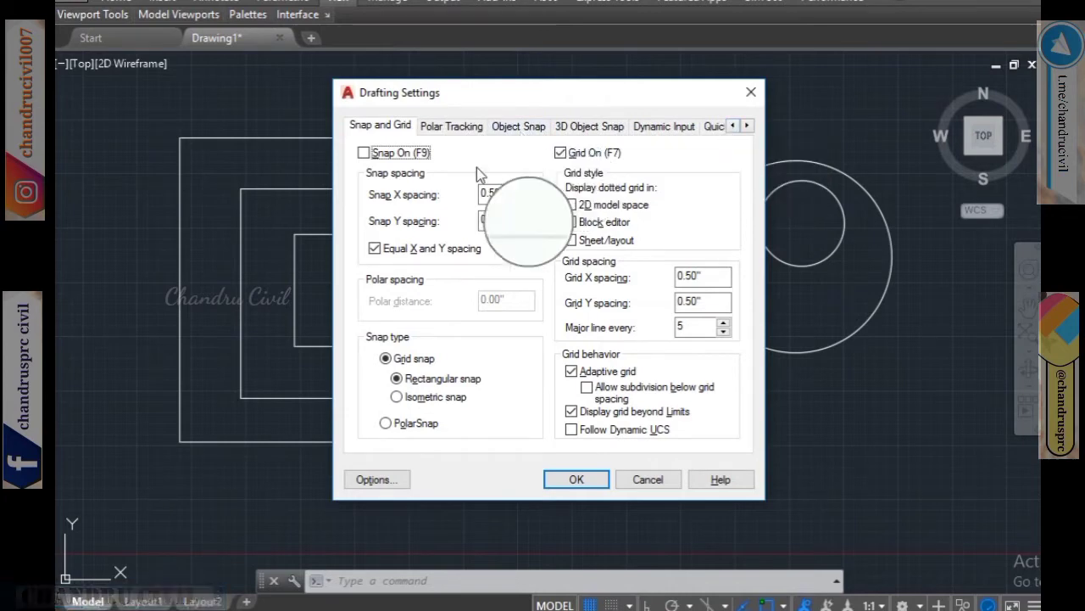
pyautogui.click(377, 129)
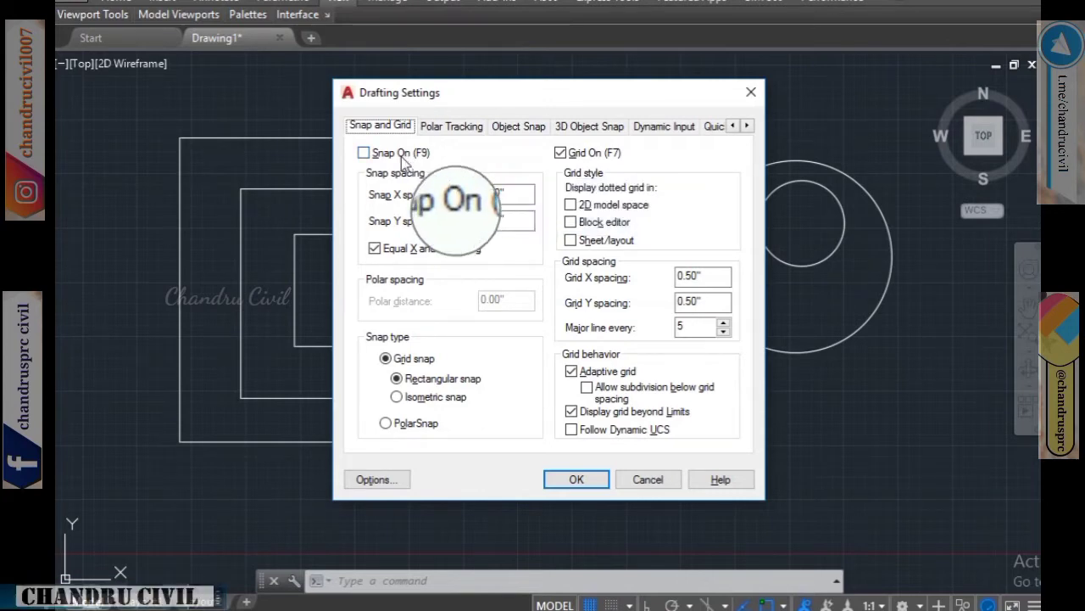
# Step: Turn snap mode on and the grid off in the drafting settings, and apply the changes
pyautogui.click(365, 153)
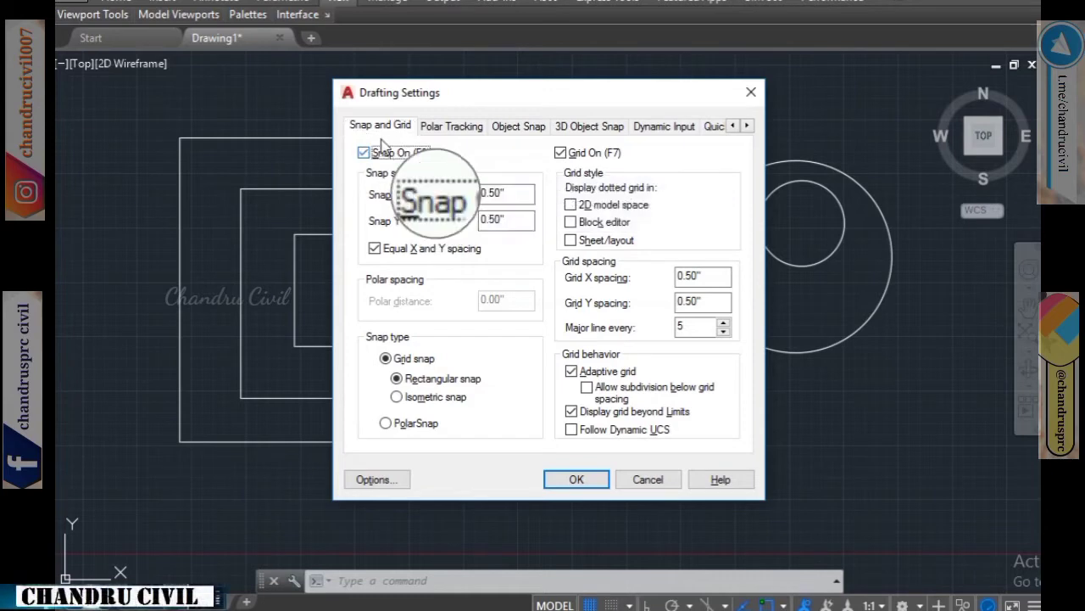
pyautogui.click(562, 156)
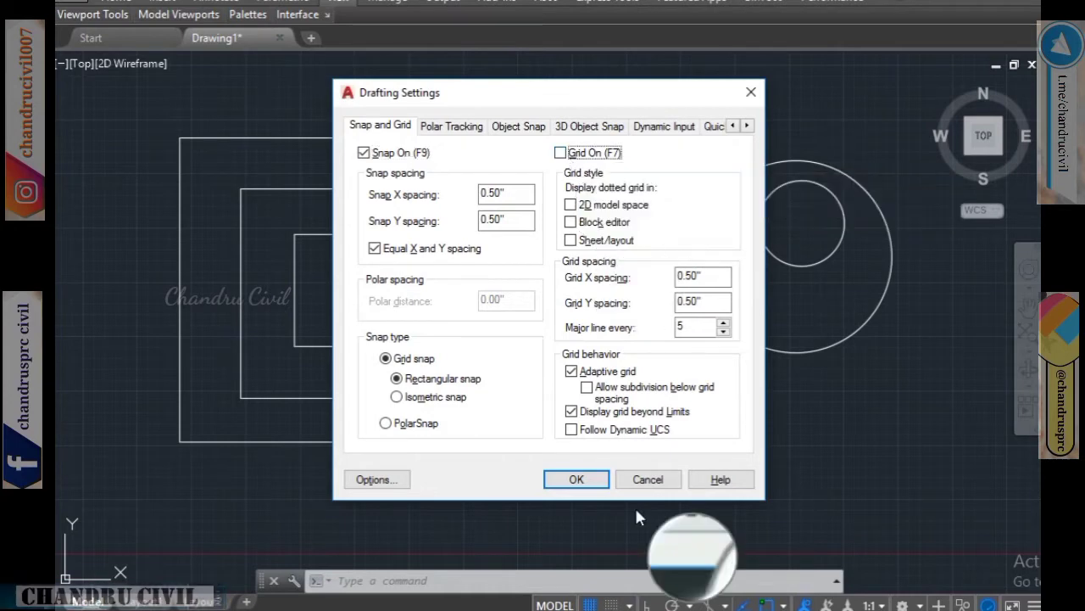
pyautogui.click(593, 481)
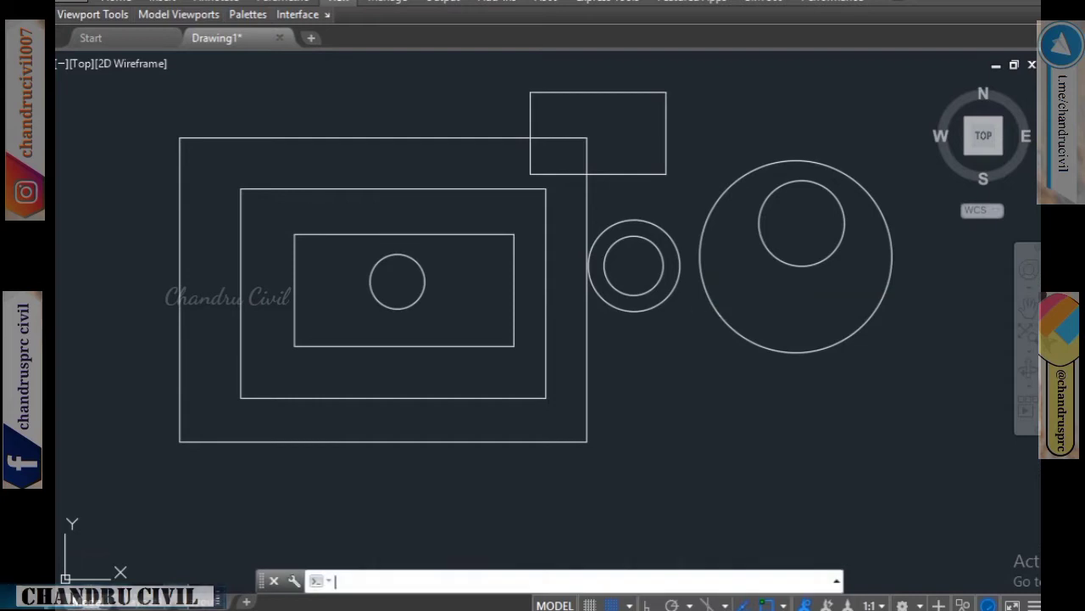
# Step: Toggle the grid display on and off twice in the drawing area
pyautogui.press('F7')
pyautogui.press('F7')
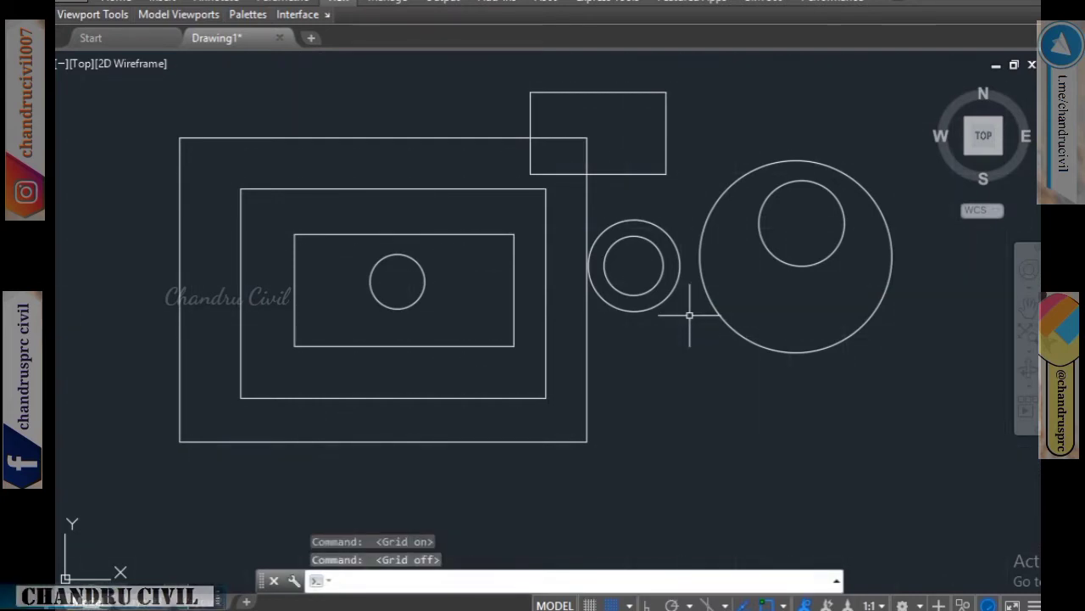
pyautogui.press('F7')
pyautogui.press('F7')
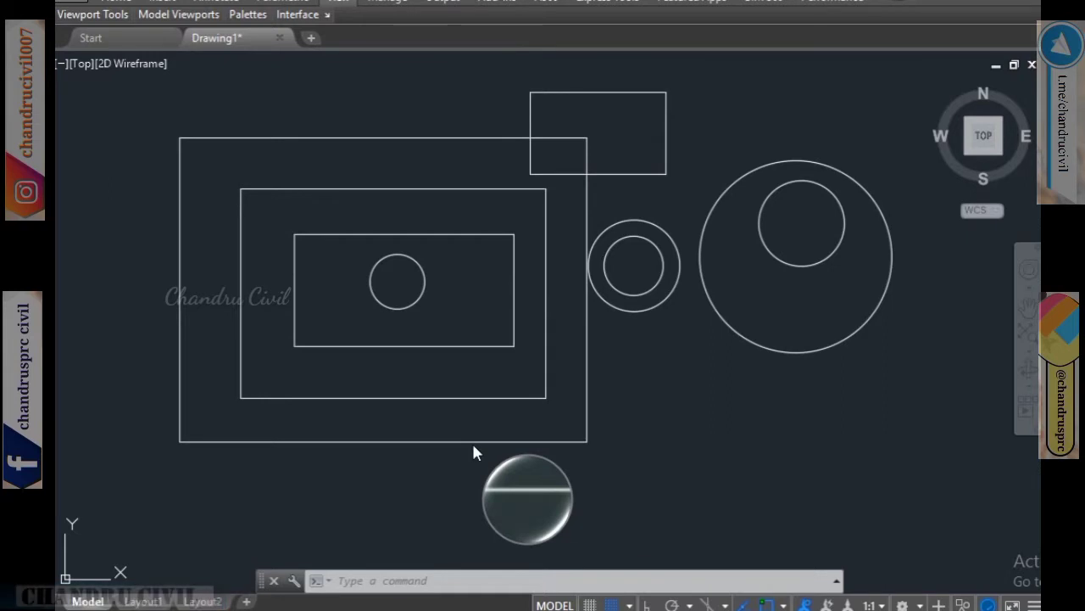
# Step: Enlarge the command history so several lines show, and switch the grid on and off once more
pyautogui.moveTo(544, 573); pyautogui.dragTo(566, 487)
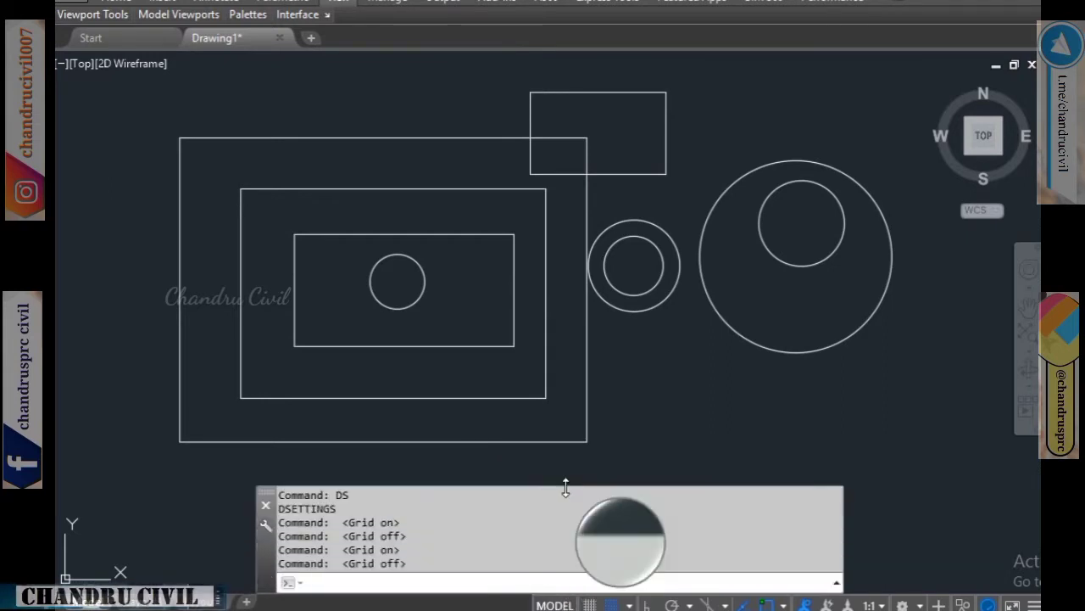
pyautogui.click(788, 106)
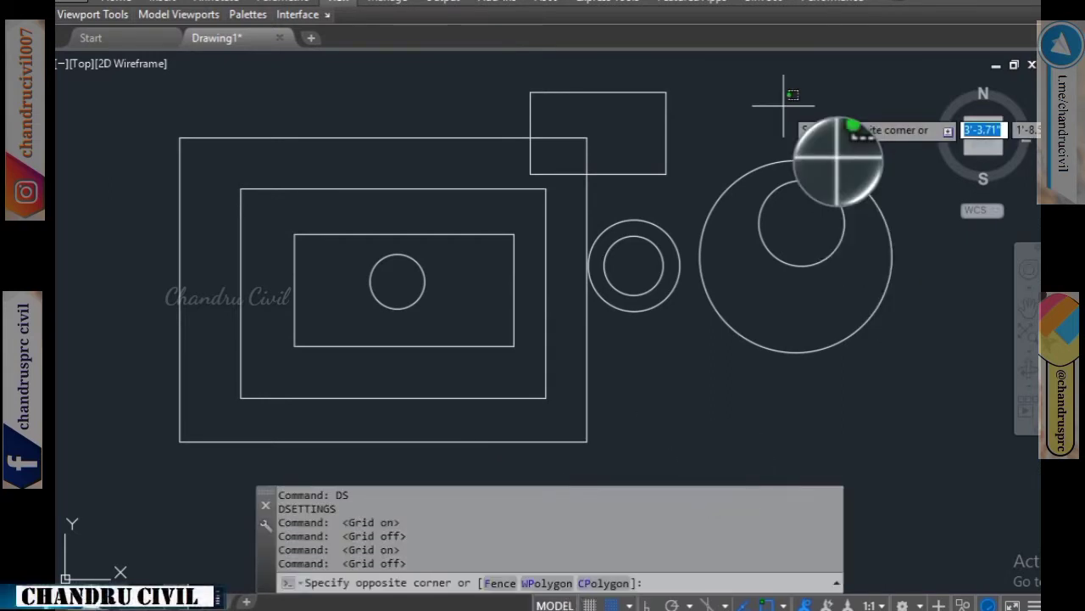
pyautogui.press('Escape')
pyautogui.press('F7')
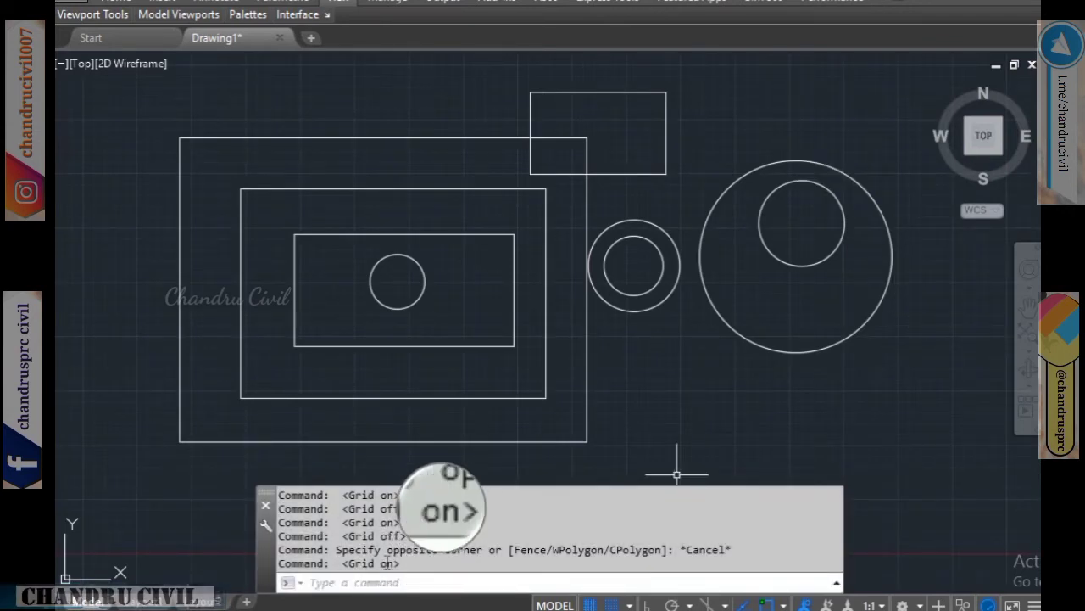
pyautogui.press('F7')
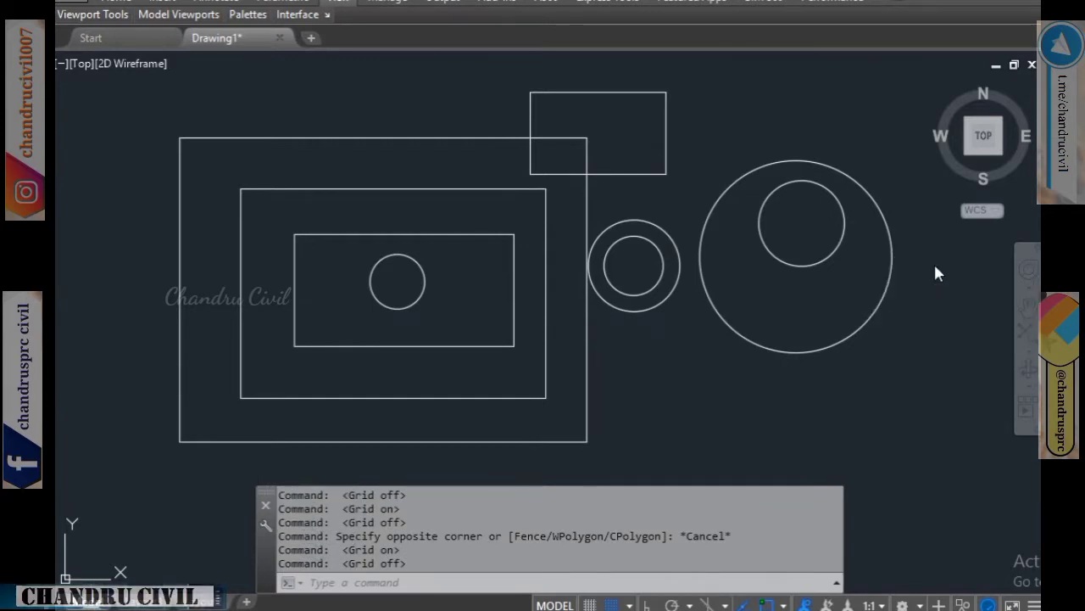
# Step: Change the snap type to Isometric snap in the drafting settings and apply it
pyautogui.write('di')
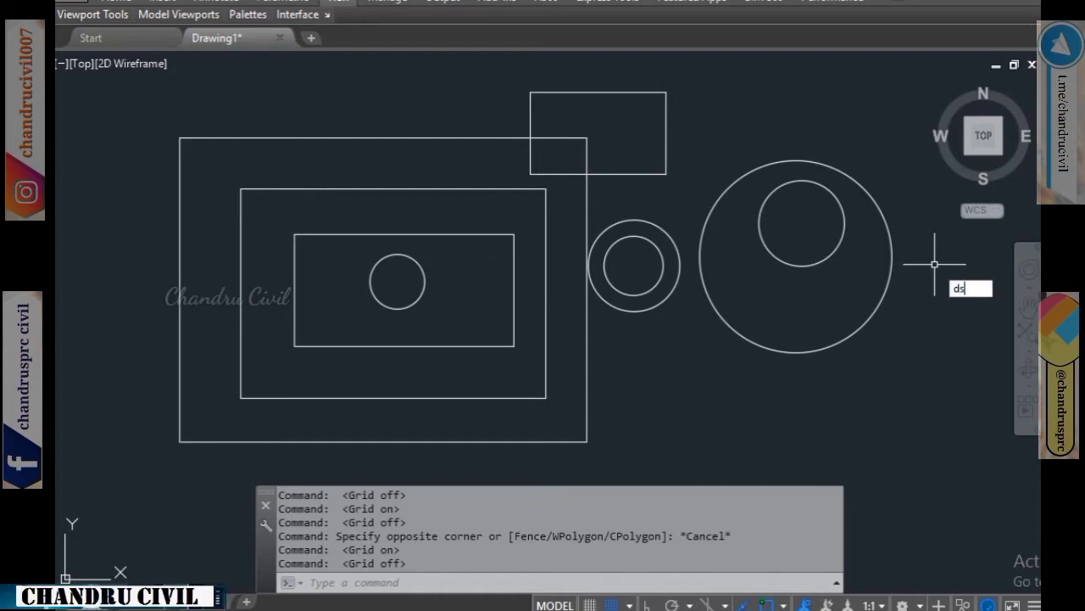
pyautogui.press('Escape')
pyautogui.press('Return')
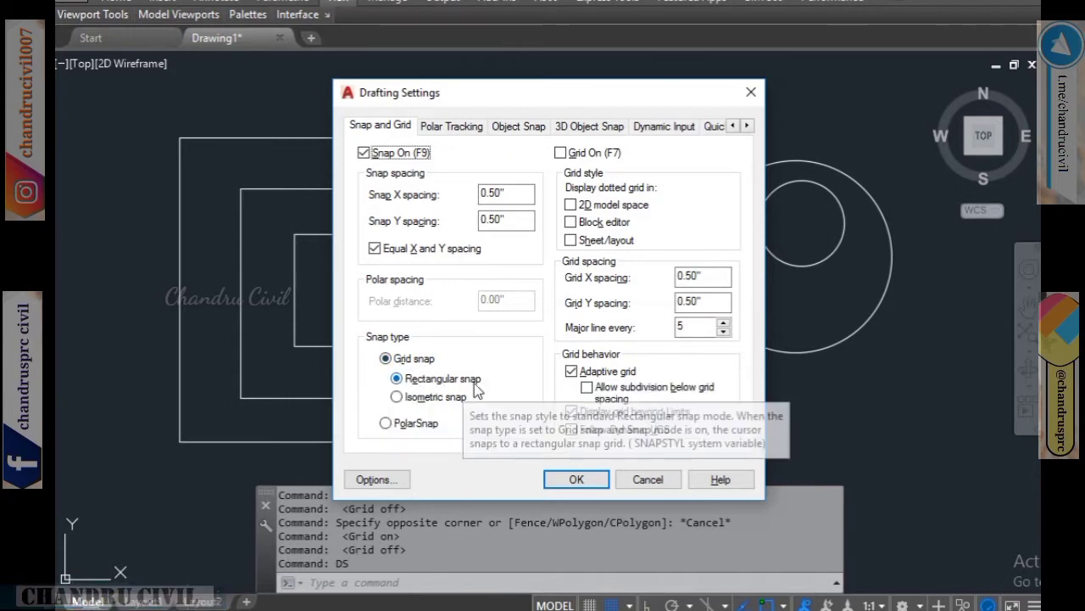
pyautogui.click(417, 401)
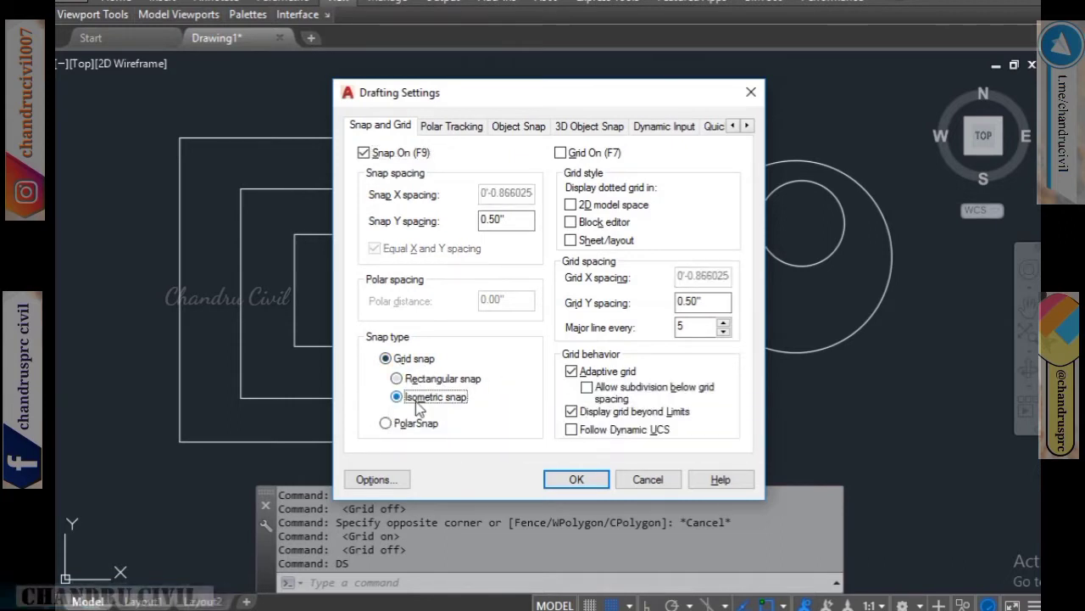
pyautogui.click(550, 480)
# Step: Try two selection windows in the blank area beside the large circle with the isometric crosshair
pyautogui.scroll(-2, 562, 404)
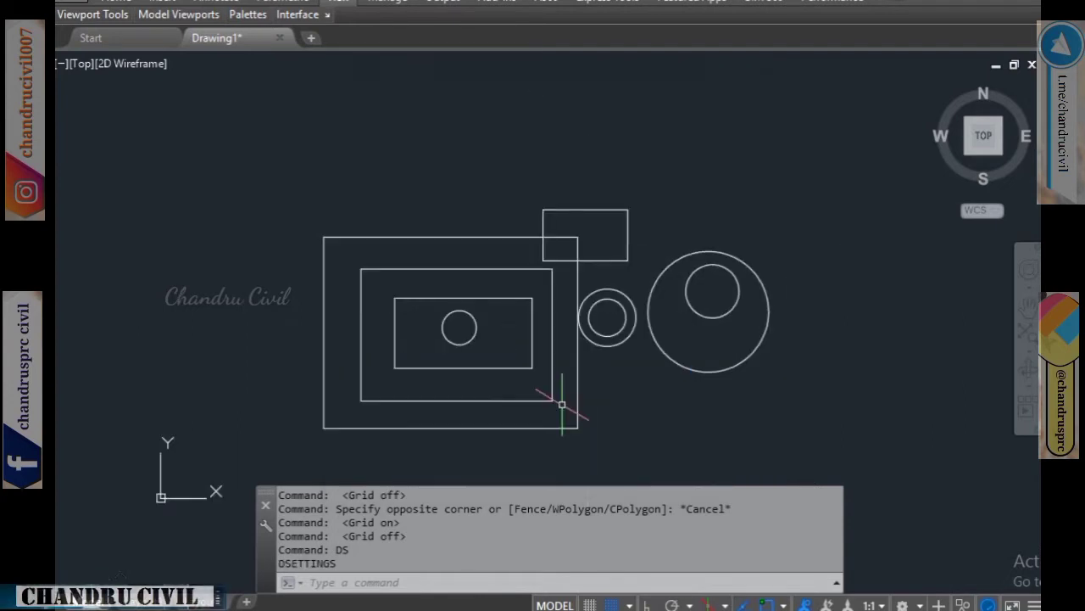
pyautogui.moveTo(562, 405); pyautogui.dragTo(446, 335, button='middle')
pyautogui.scroll(2, 764, 366)
pyautogui.moveTo(763, 366); pyautogui.dragTo(473, 371, button='middle')
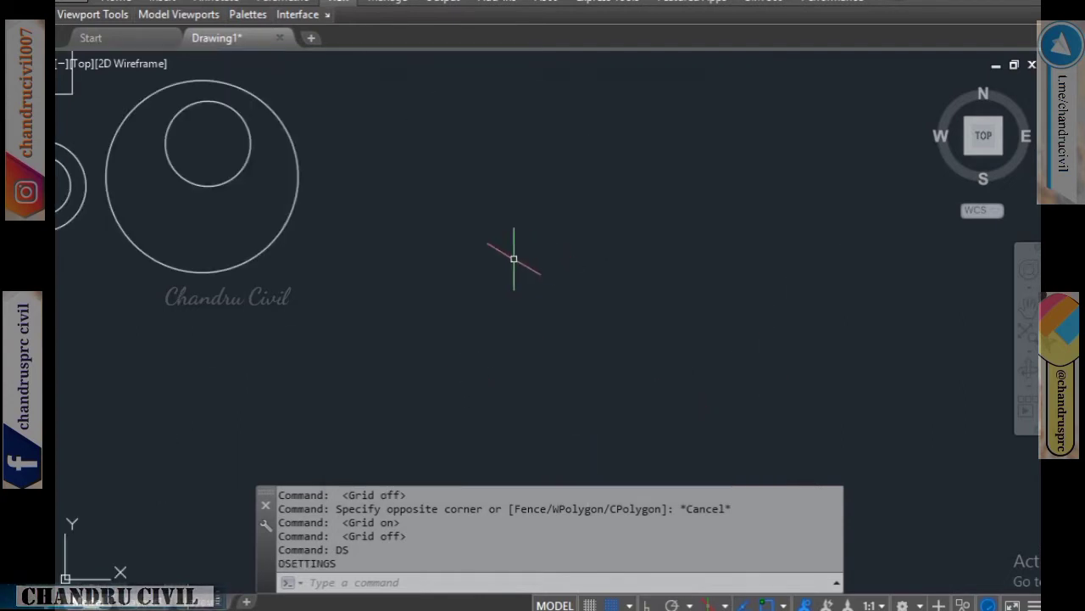
pyautogui.click(514, 259)
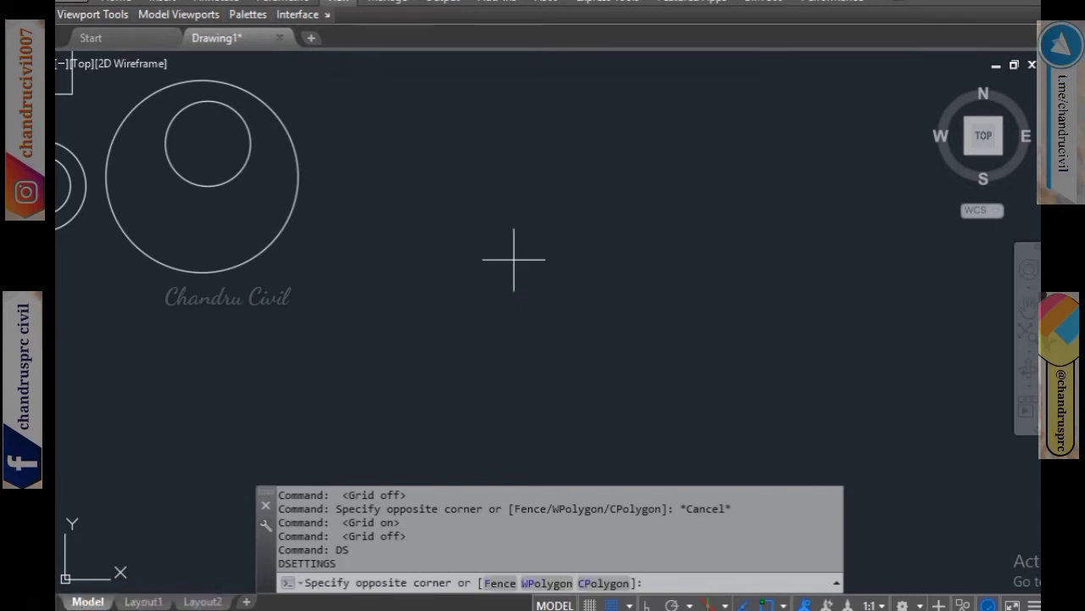
pyautogui.click(1038, 247)
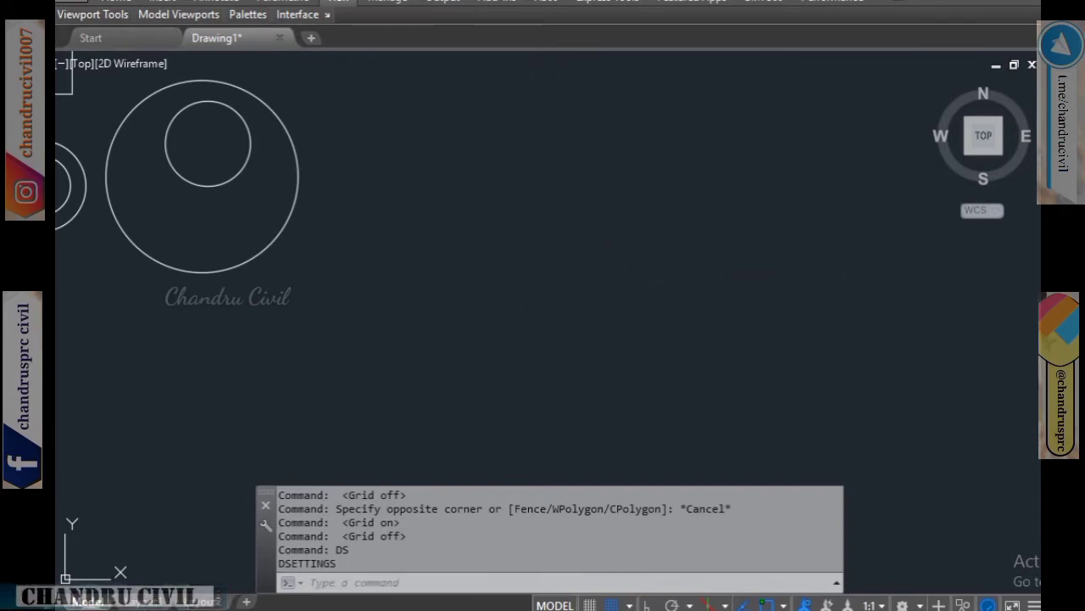
pyautogui.click(509, 234)
pyautogui.click(502, 242)
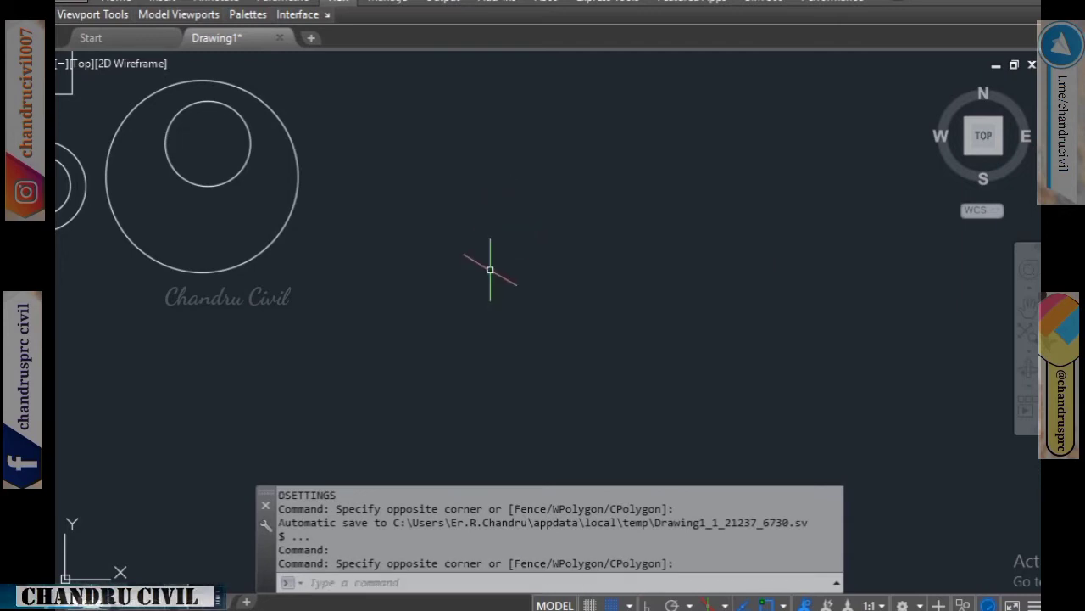
# Step: Draw a closed four-sided outline with the Line command in the blank area beside the circles, its vertical side about 6.25" long
pyautogui.write('L')
pyautogui.press('Return')
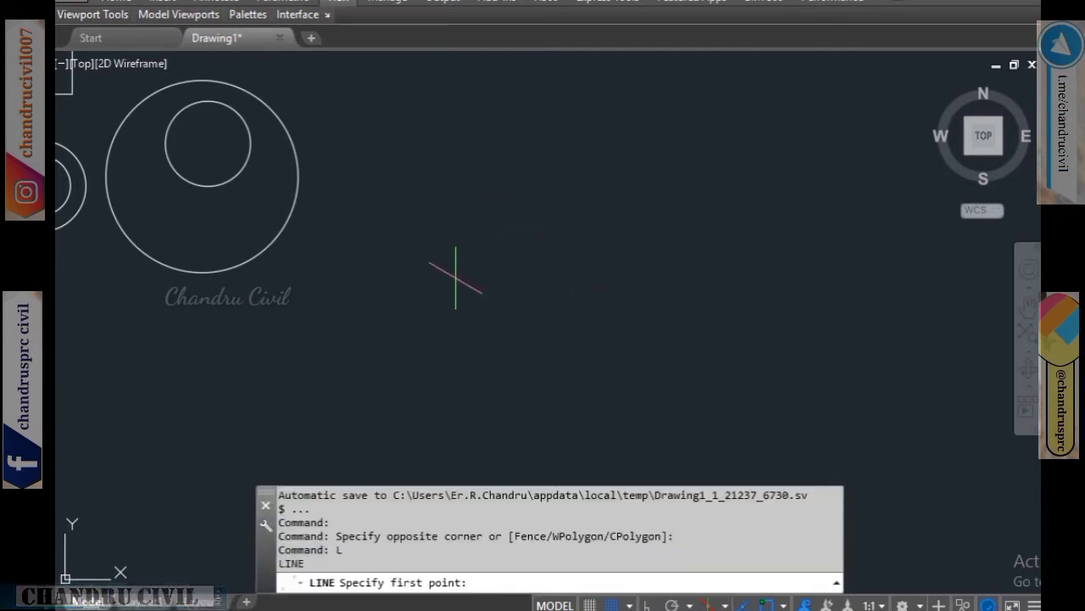
pyautogui.click(457, 276)
pyautogui.click(680, 254)
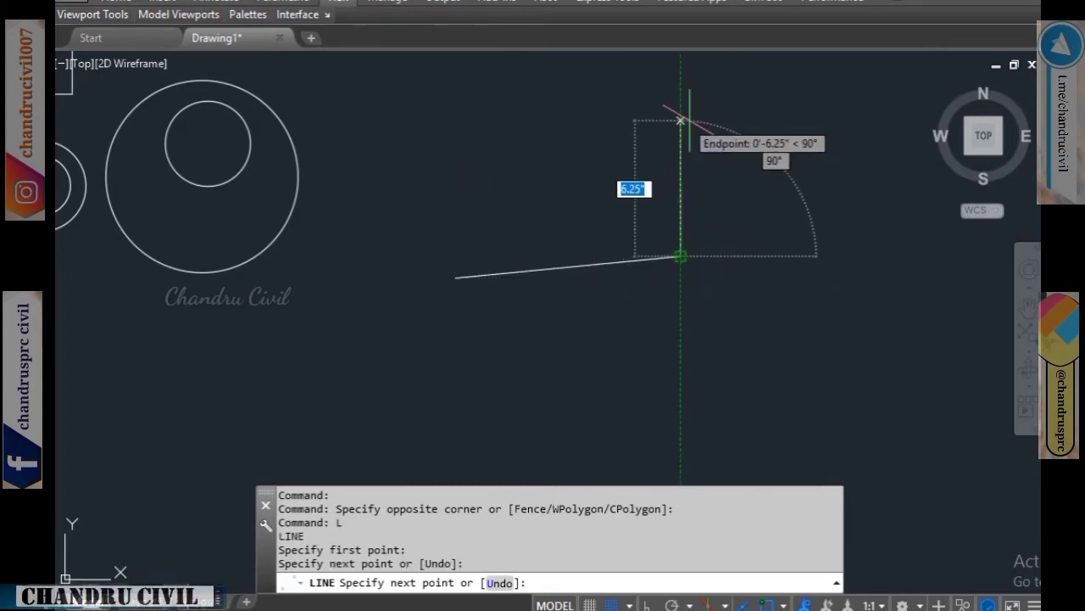
pyautogui.click(680, 121)
pyautogui.click(437, 126)
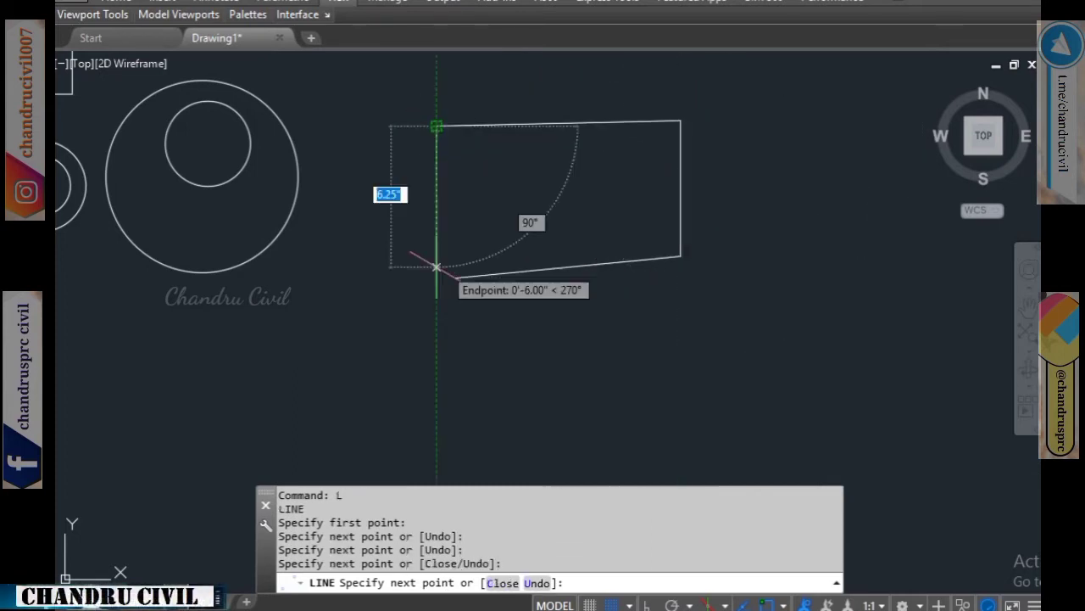
pyautogui.click(456, 276)
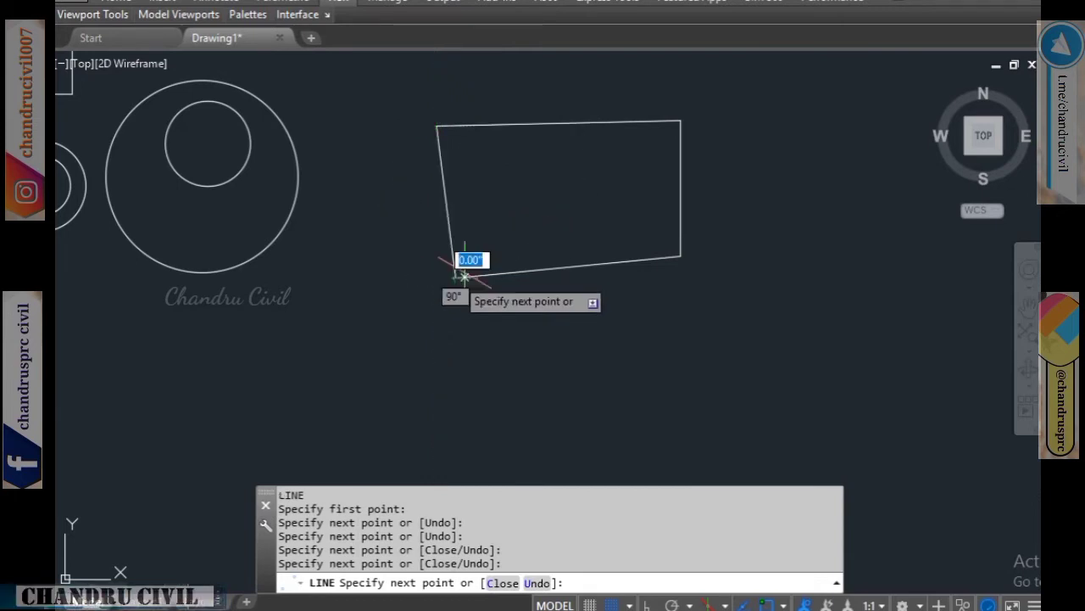
# Step: End the Line command and look over the drawn shapes around the new four-sided outline
pyautogui.press('Escape')
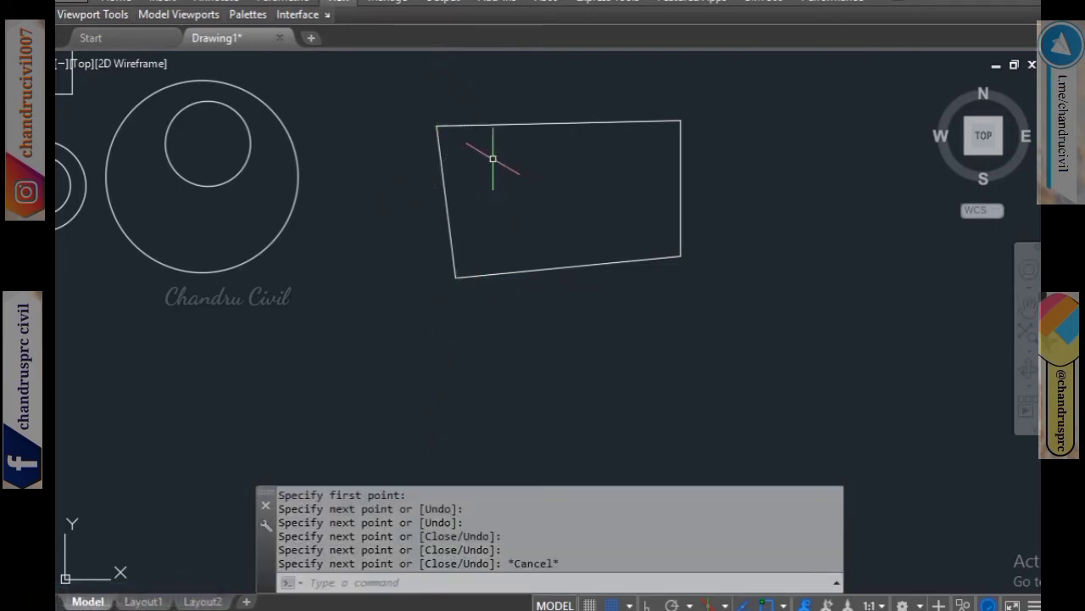
pyautogui.scroll(-5, 793, 271)
pyautogui.scroll(1, 606, 271)
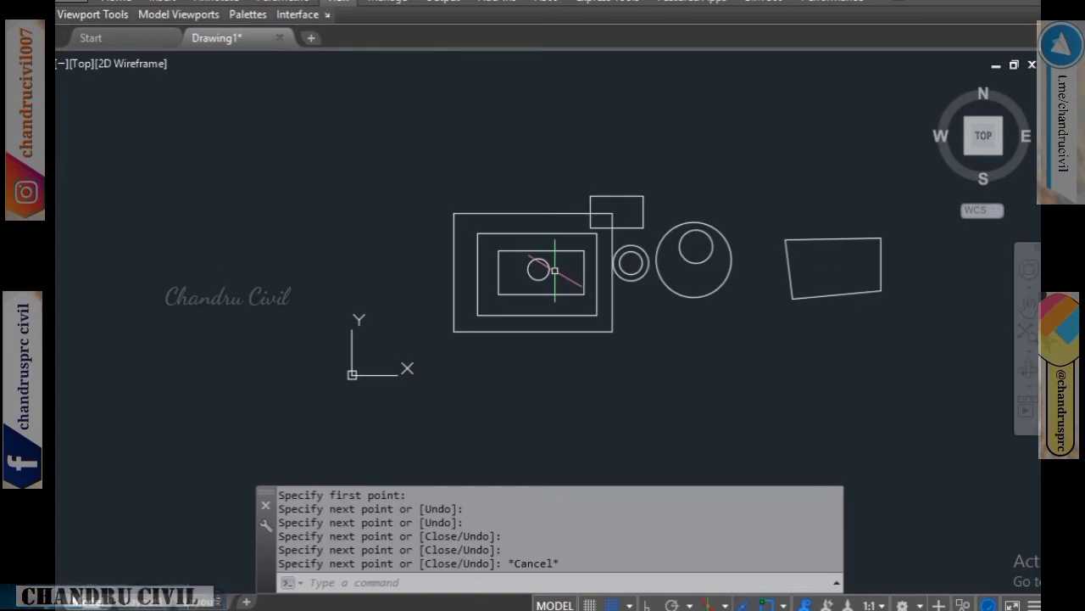
pyautogui.scroll(2, 752, 262)
pyautogui.moveTo(890, 259); pyautogui.dragTo(407, 291, button='middle')
pyautogui.scroll(-1, 430, 279)
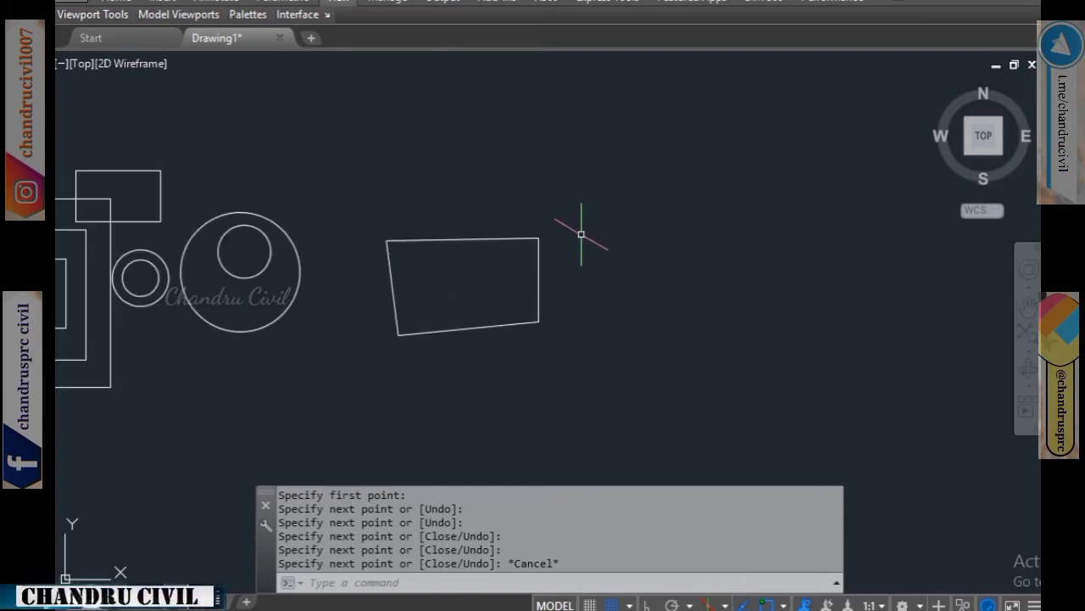
pyautogui.scroll(2, 582, 230)
pyautogui.moveTo(582, 229); pyautogui.dragTo(660, 186, button='middle')
pyautogui.scroll(-2, 659, 186)
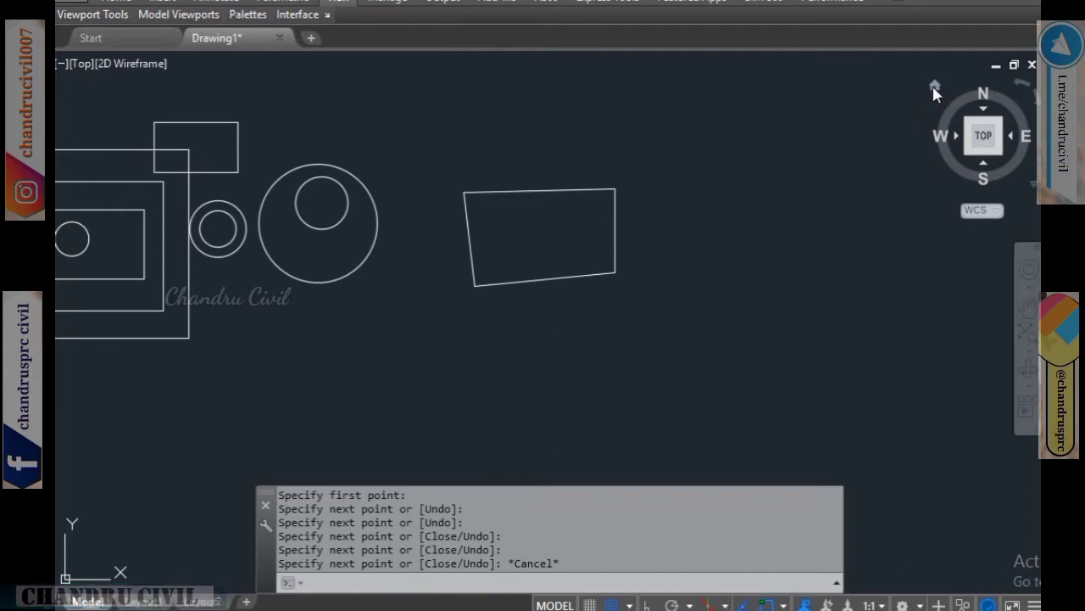
# Step: View the drawing from the home isometric view and return to the top view close to the four-sided outline
pyautogui.click(936, 87)
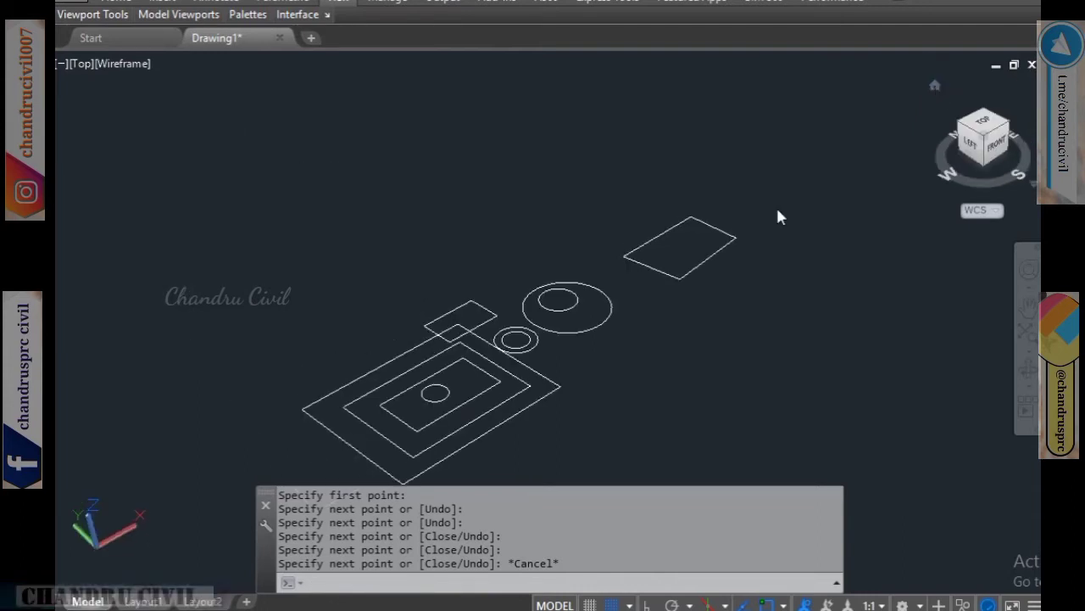
pyautogui.click(935, 86)
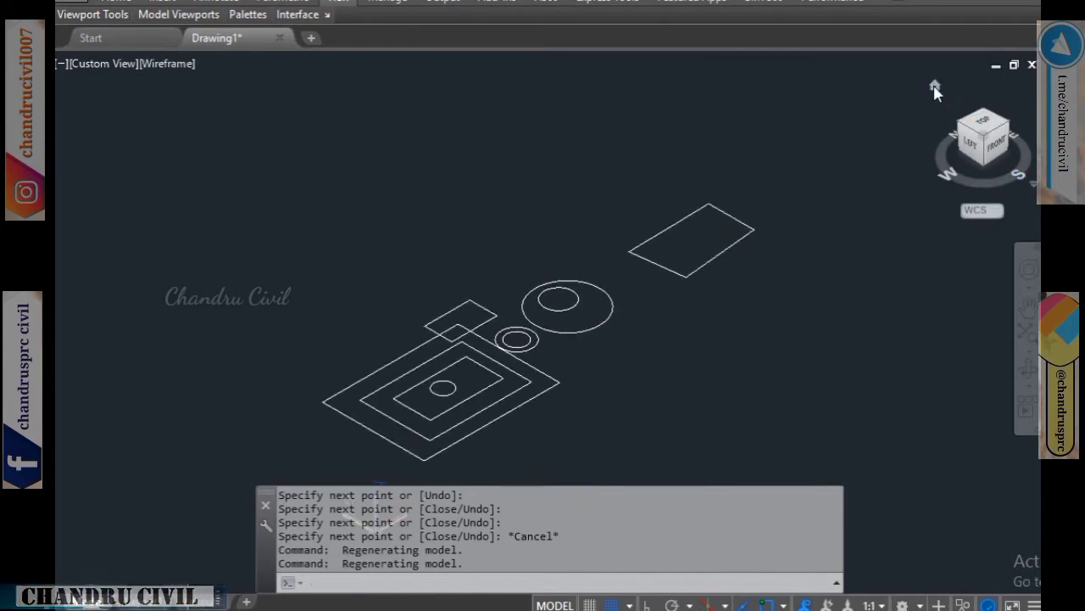
pyautogui.keyDown('shift'); pyautogui.moveTo(936, 91); pyautogui.dragTo(812, 237, button='middle'); pyautogui.keyUp('shift')
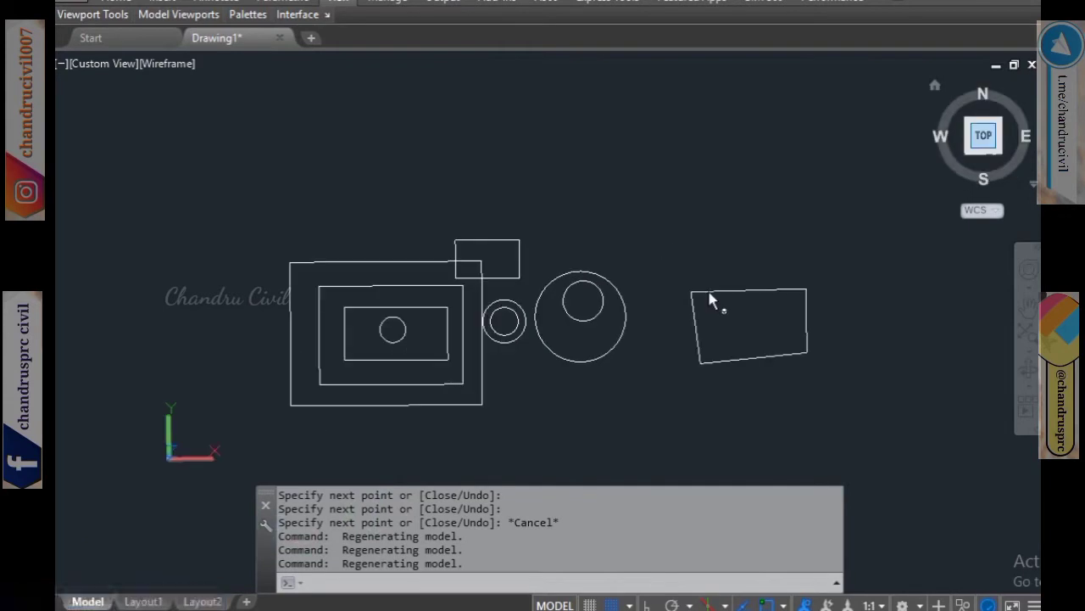
pyautogui.scroll(8, 780, 325)
pyautogui.moveTo(775, 311); pyautogui.dragTo(758, 288, button='middle')
pyautogui.scroll(-3, 758, 287)
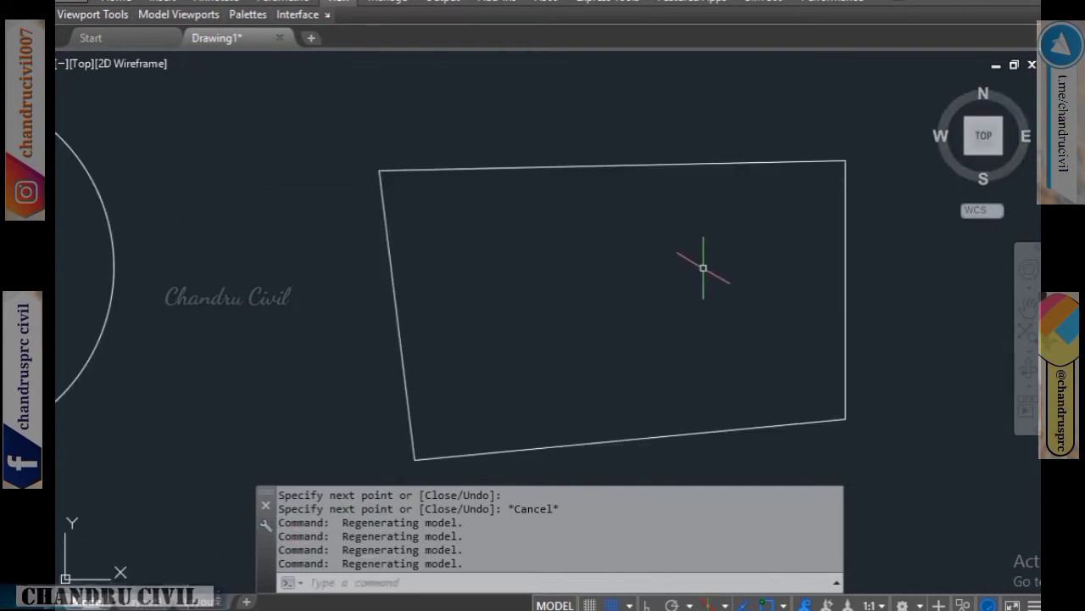
# Step: In the drafting settings, try PolarSnap, set the snap type to Rectangular snap, and switch the grid option on and off
pyautogui.write('ds')
pyautogui.press('Return')
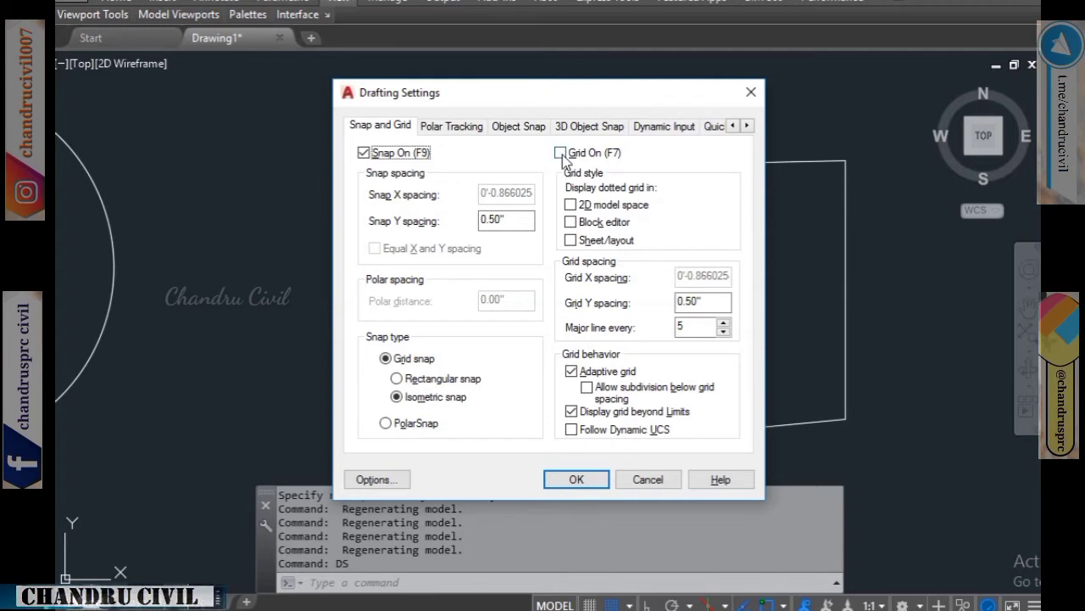
pyautogui.click(397, 379)
pyautogui.click(413, 424)
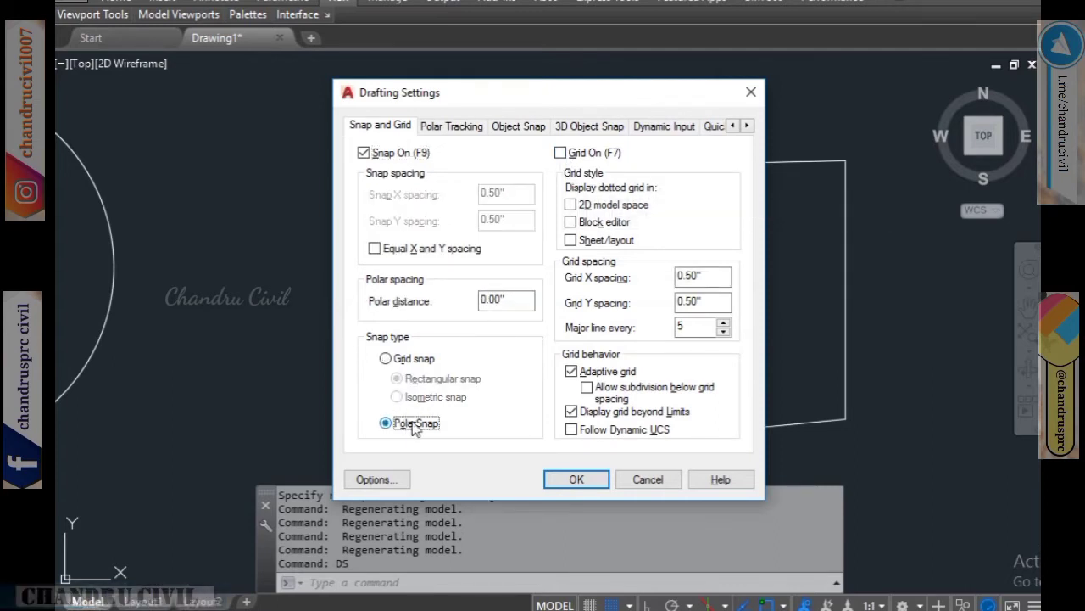
pyautogui.click(414, 357)
pyautogui.click(437, 379)
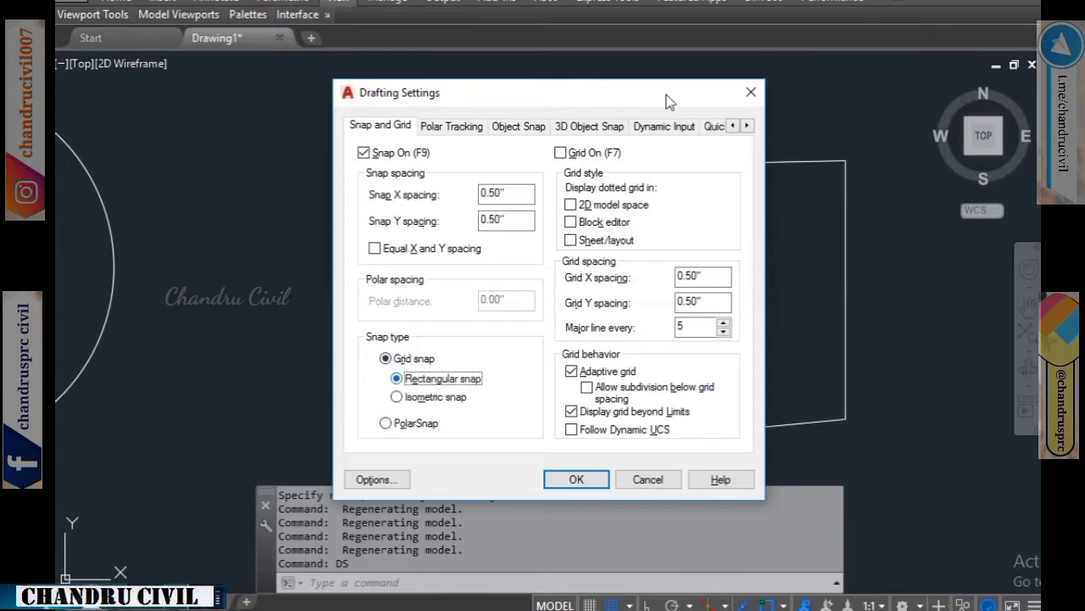
pyautogui.click(586, 156)
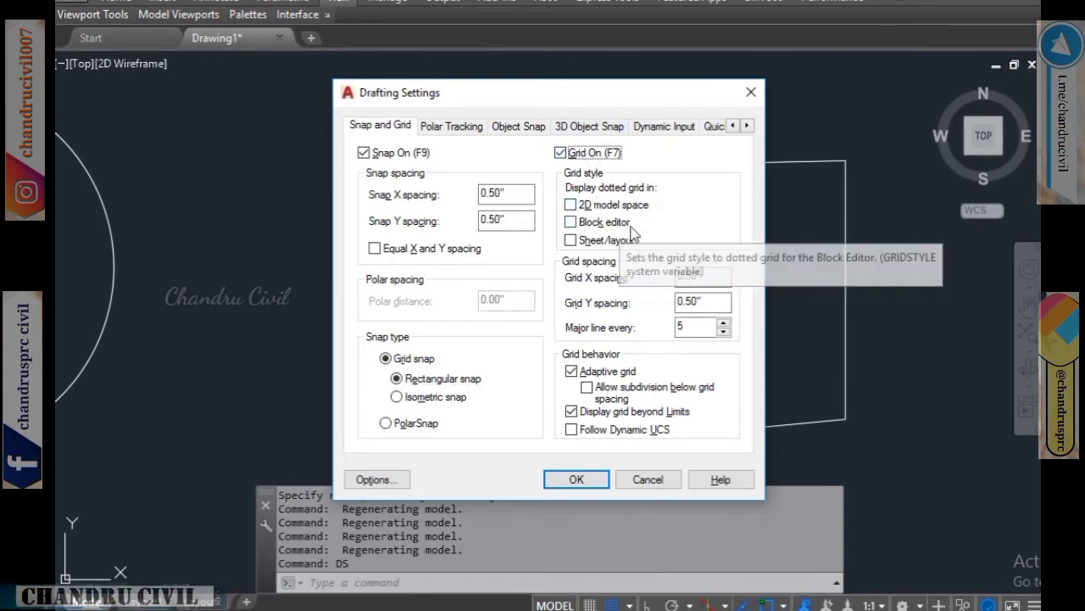
pyautogui.click(584, 161)
# Step: Show the polar tracking settings, clear all object snap modes and apply the drafting settings
pyautogui.click(452, 128)
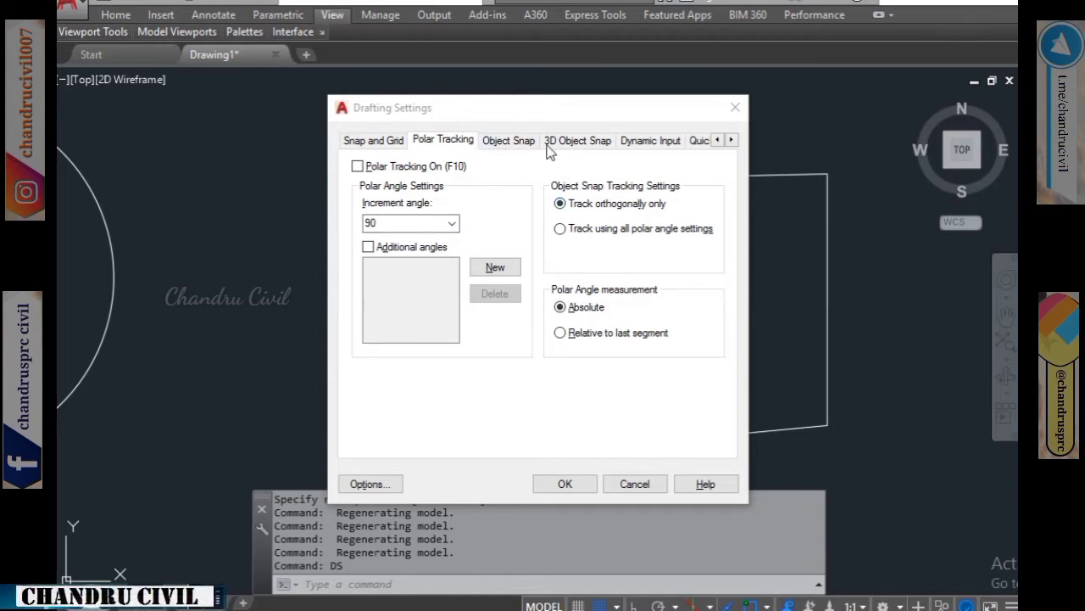
pyautogui.click(509, 141)
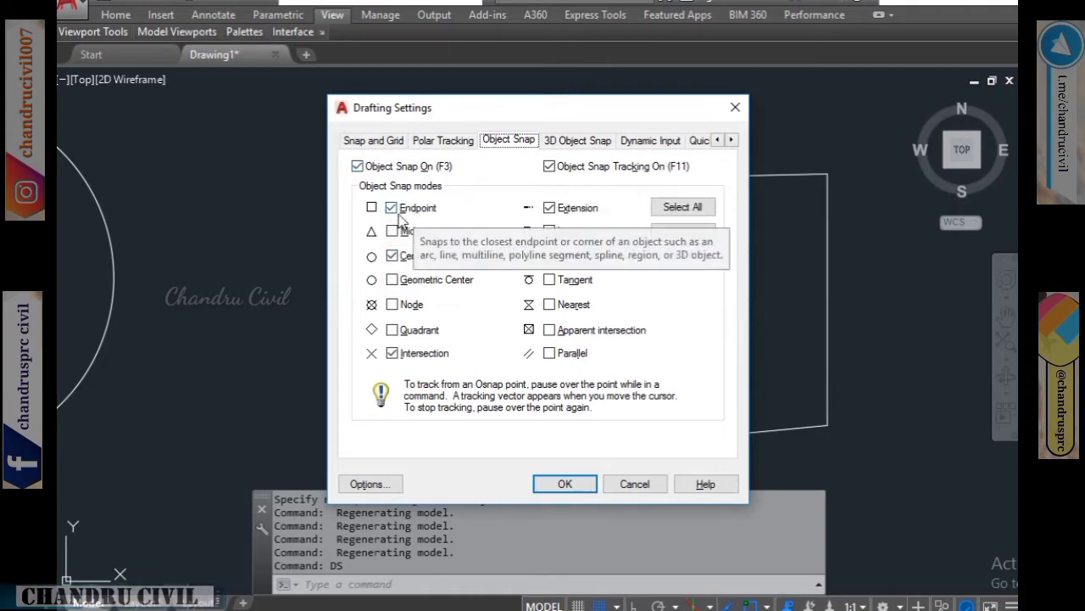
pyautogui.moveTo(445, 110); pyautogui.dragTo(436, 77)
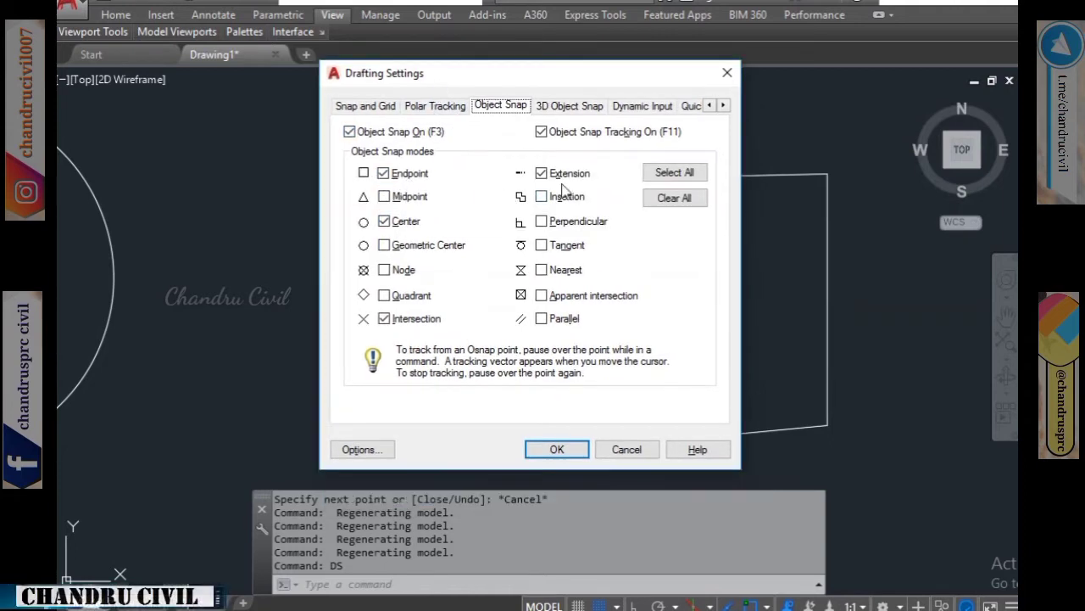
pyautogui.click(678, 201)
pyautogui.click(558, 450)
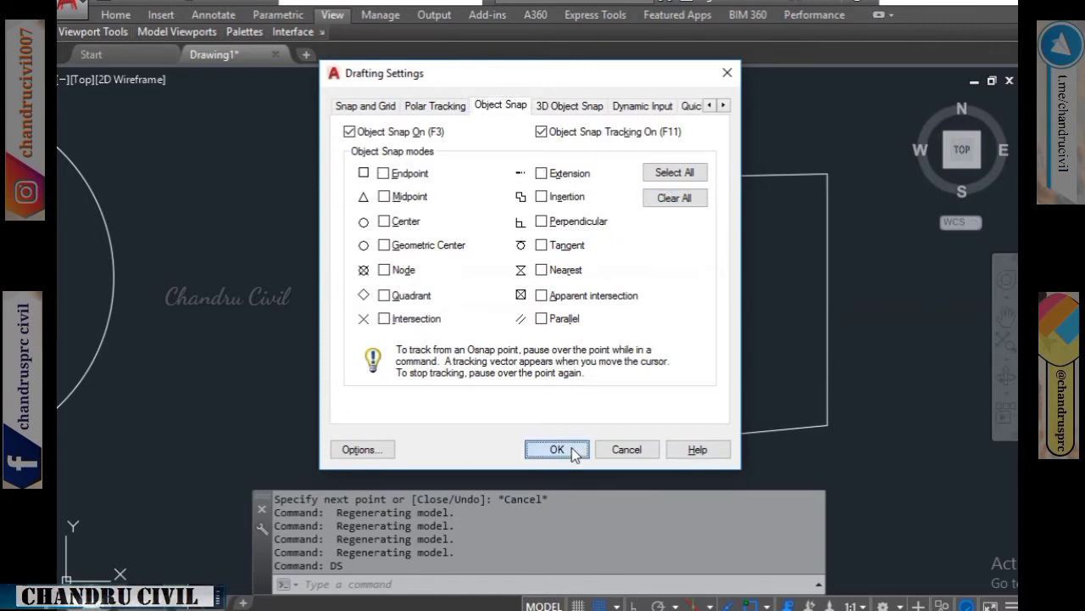
# Step: Try to start a line at the upper corner of the four-sided outline with all object snap modes cleared
pyautogui.moveTo(657, 380); pyautogui.dragTo(626, 385, button='middle')
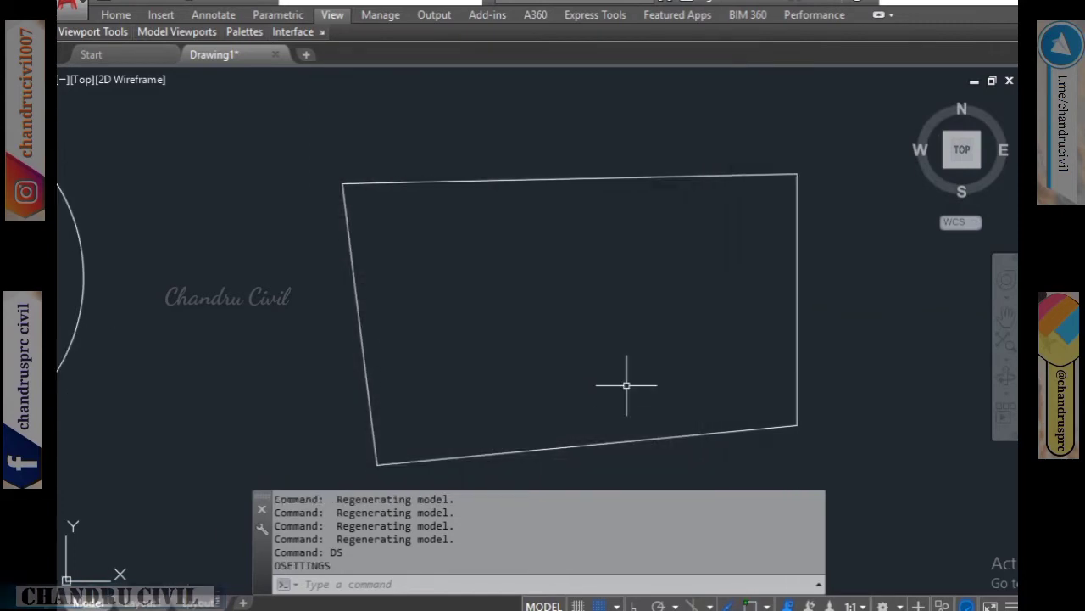
pyautogui.write('l')
pyautogui.press('Return')
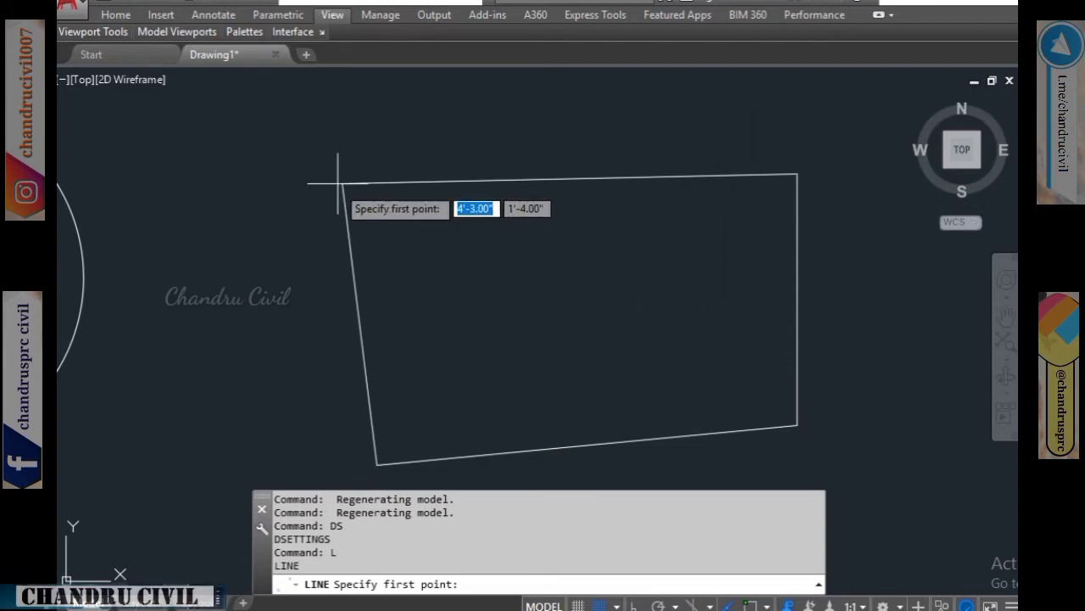
pyautogui.moveTo(366, 208); pyautogui.dragTo(788, 226, button='middle')
pyautogui.moveTo(282, 331)
pyautogui.mouseDown(button='middle')
pyautogui.moveTo(590, 347)
pyautogui.moveTo(498, 584)
pyautogui.mouseUp(button='middle')
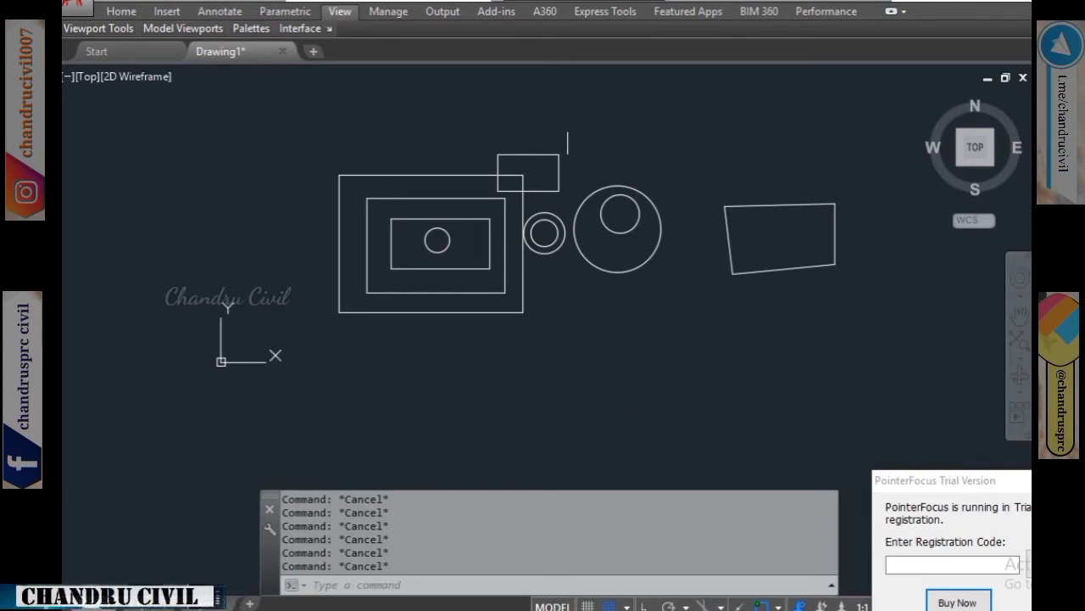
pyautogui.write('DS')
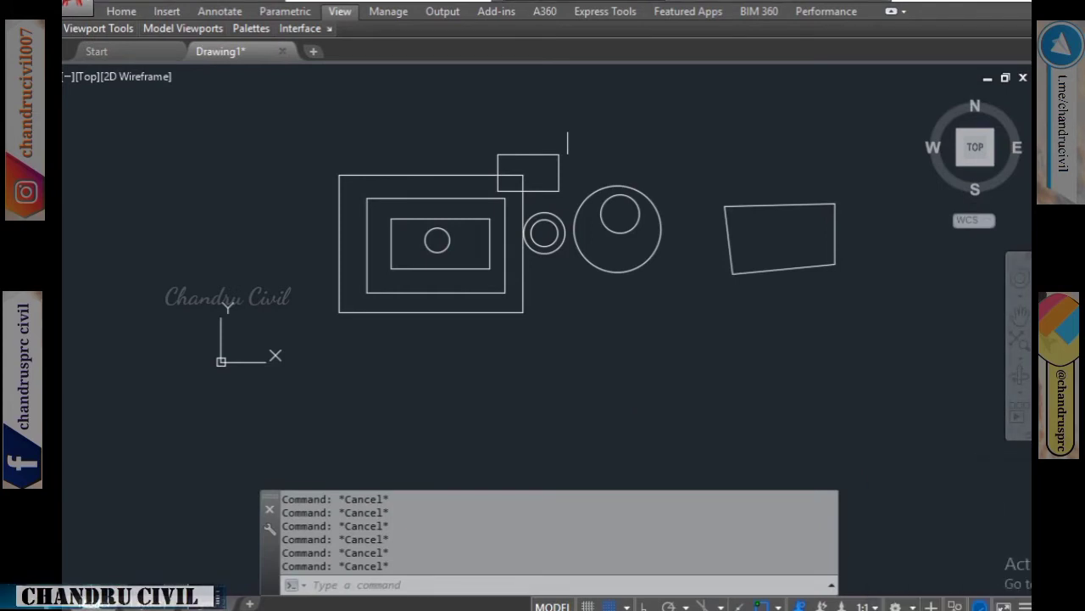
pyautogui.press('Return')
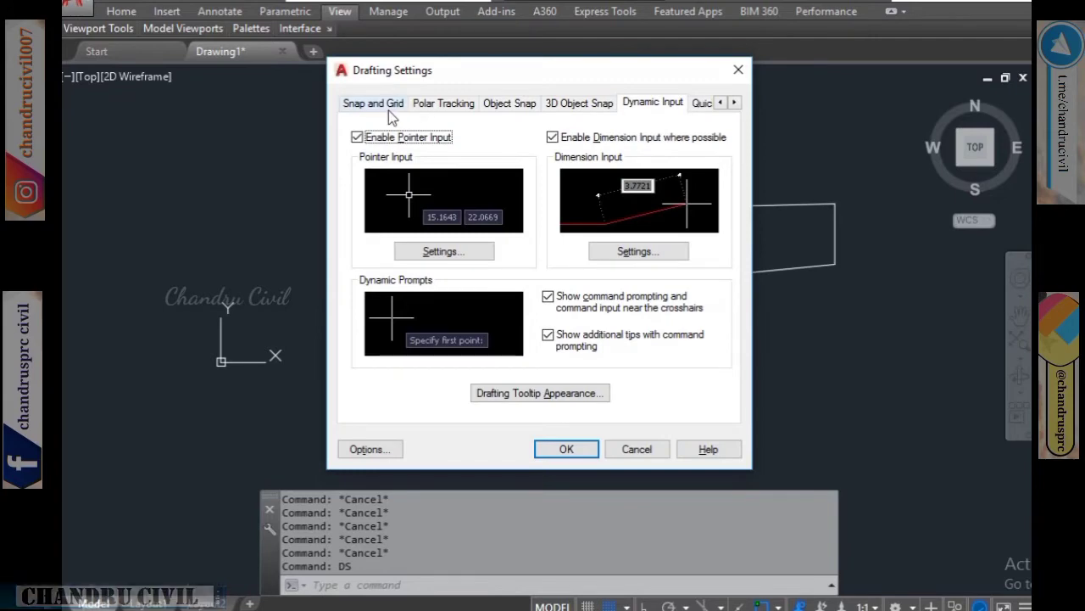
pyautogui.click(385, 107)
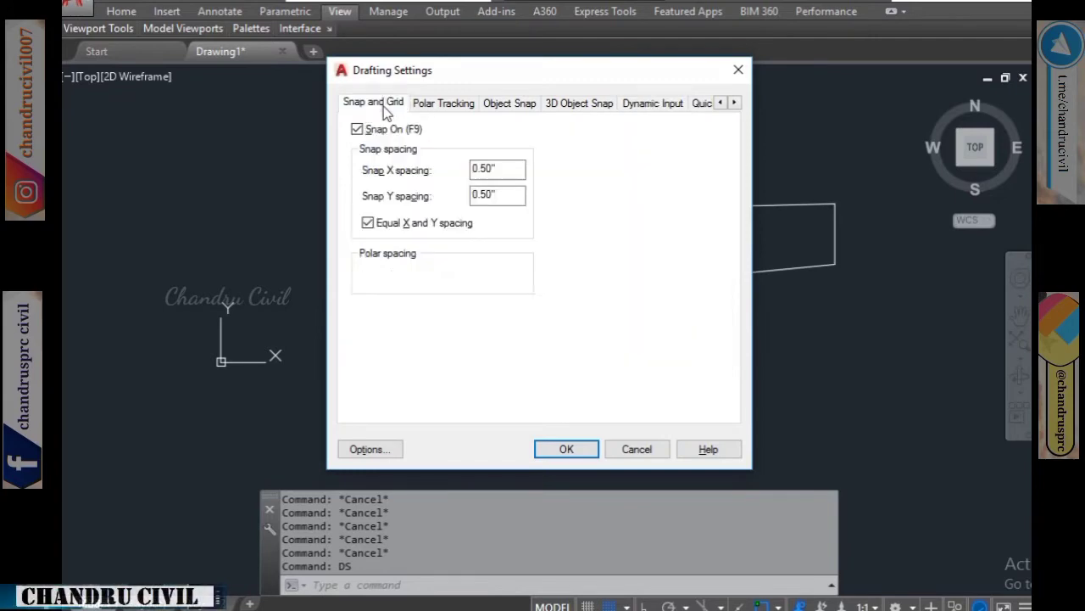
pyautogui.click(435, 104)
pyautogui.click(513, 104)
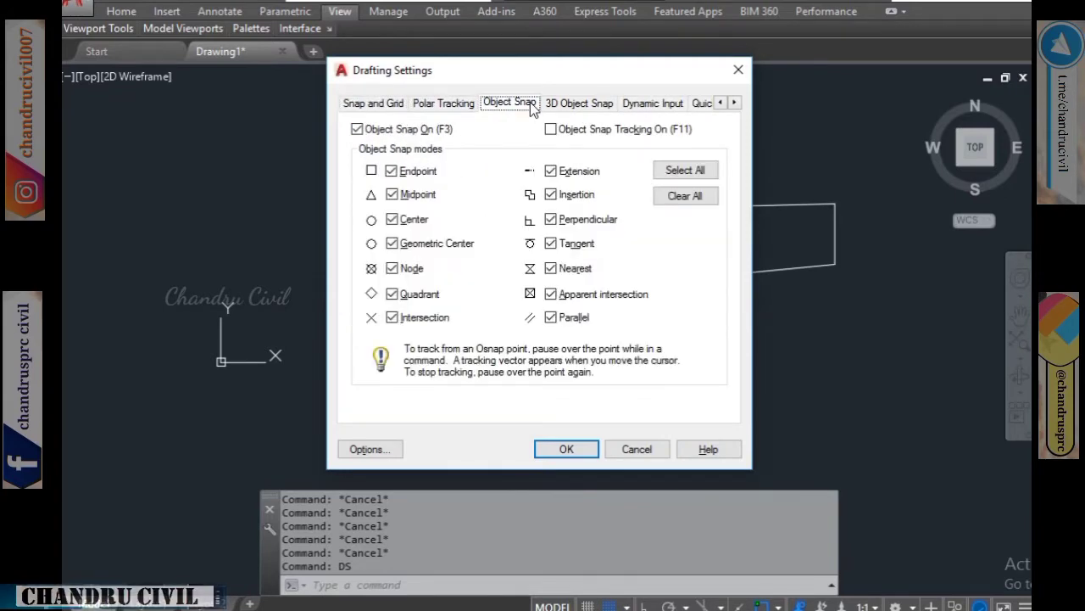
pyautogui.click(670, 196)
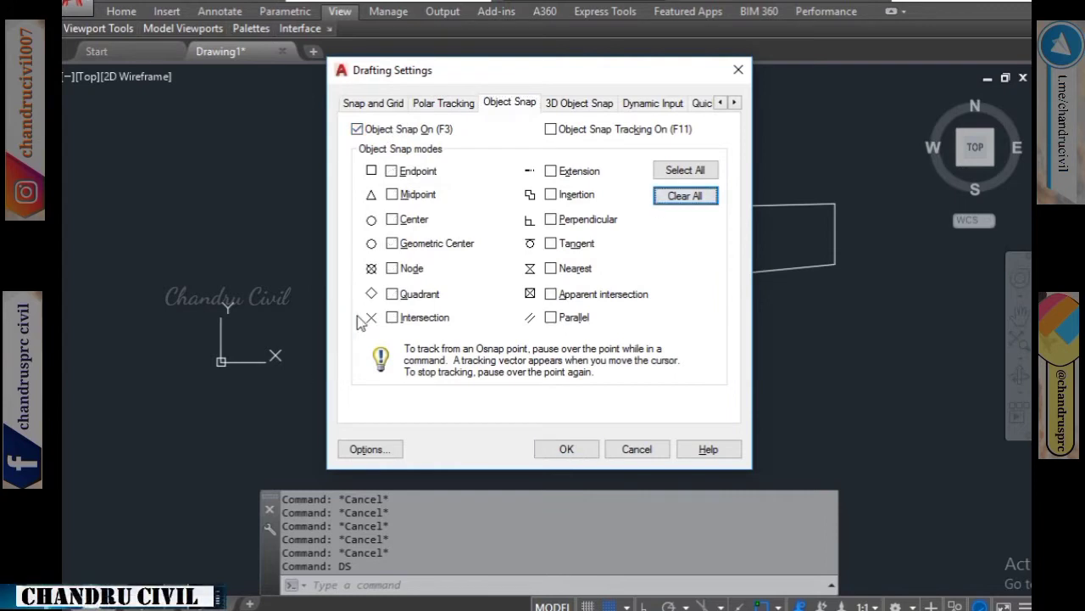
pyautogui.click(391, 171)
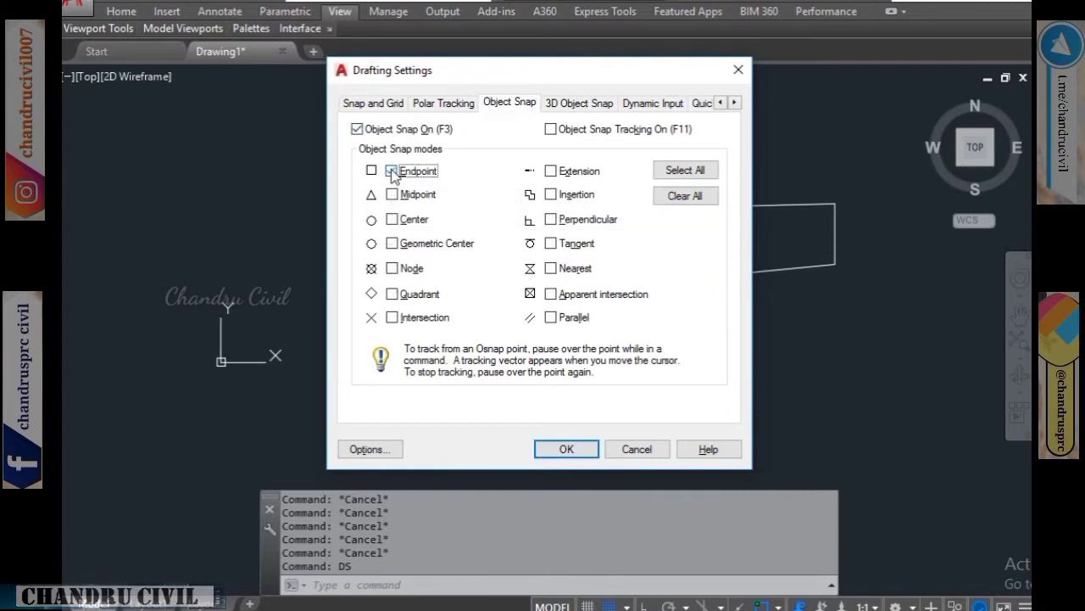
pyautogui.click(638, 449)
# Step: Clear every object snap mode in the drafting settings and apply the change
pyautogui.write('d')
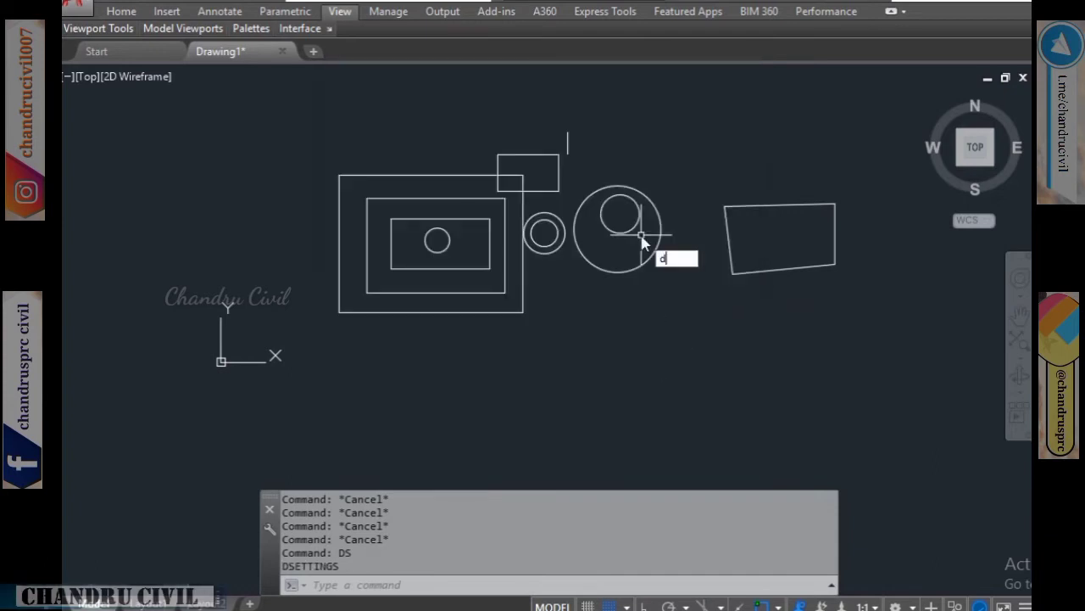
pyautogui.write('s')
pyautogui.press('Return')
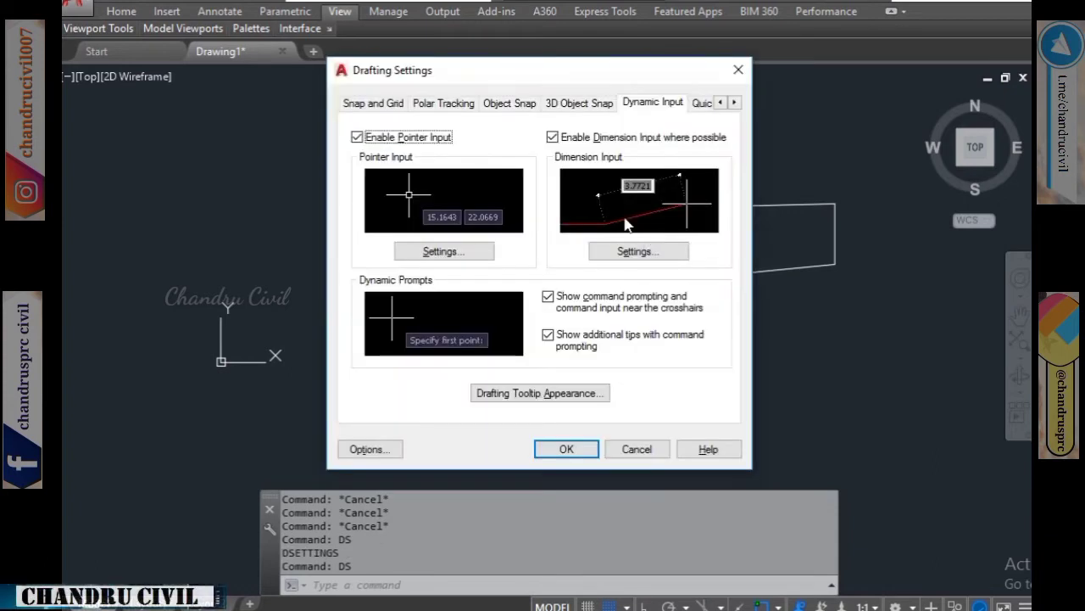
pyautogui.click(511, 104)
pyautogui.click(686, 196)
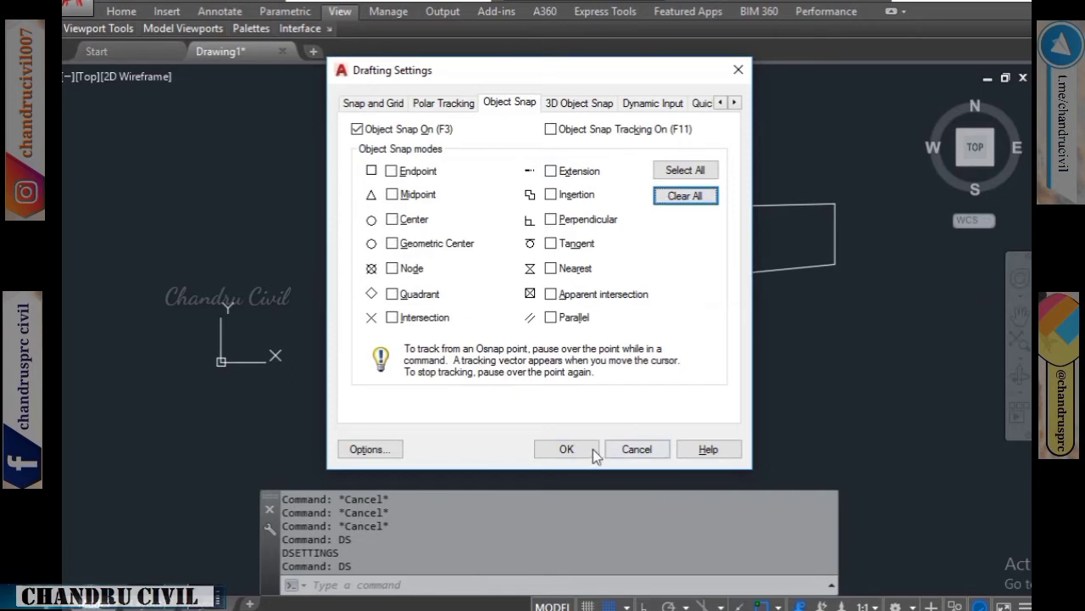
pyautogui.click(567, 448)
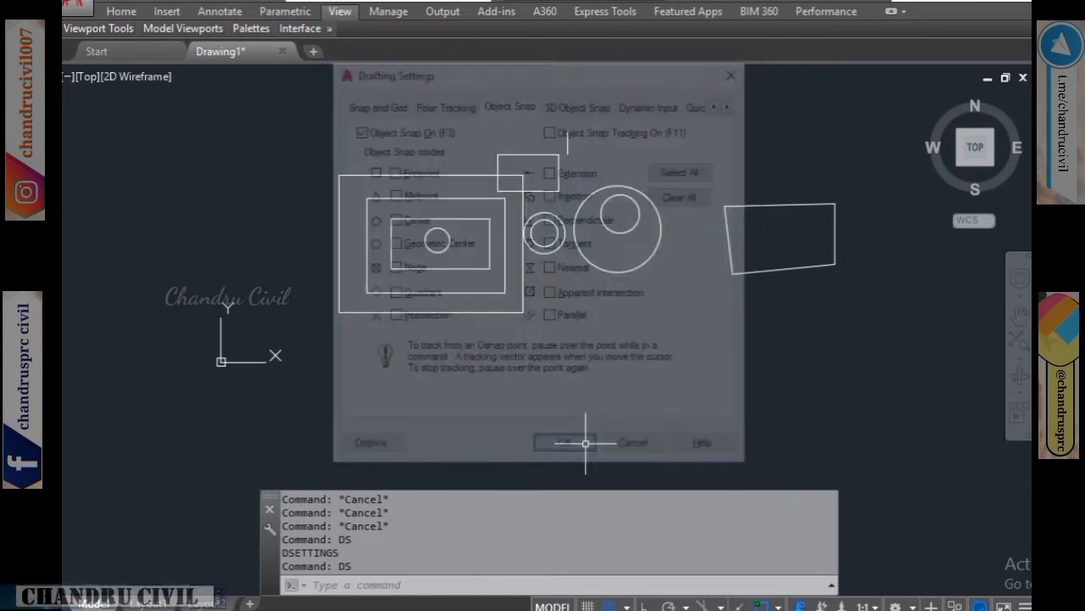
# Step: Draw a line about 1'-0.85" long, sloping down about 13°, from near the outer rectangle's lower-right corner with object snaps cleared
pyautogui.moveTo(585, 443)
pyautogui.mouseDown(button='middle')
pyautogui.moveTo(574, 423)
pyautogui.moveTo(497, 407)
pyautogui.mouseUp(button='middle')
pyautogui.write('l')
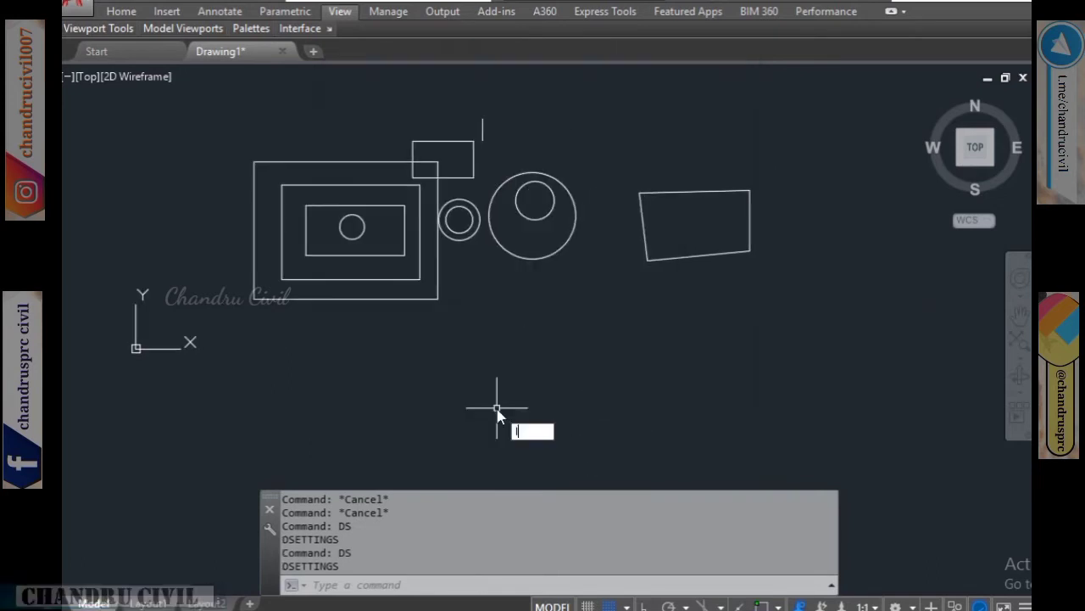
pyautogui.press('Return')
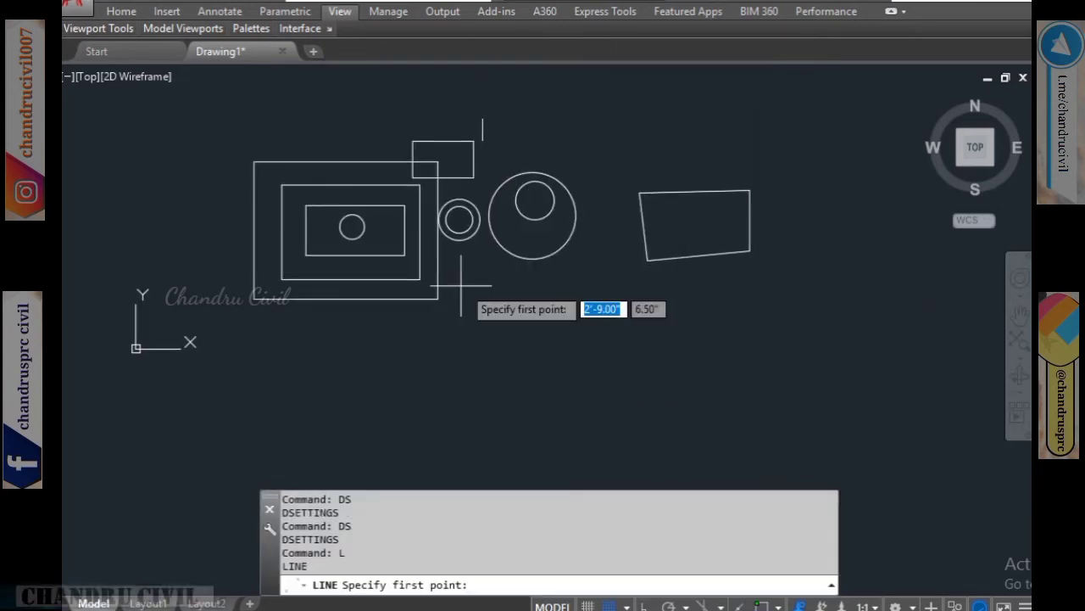
pyautogui.click(437, 299)
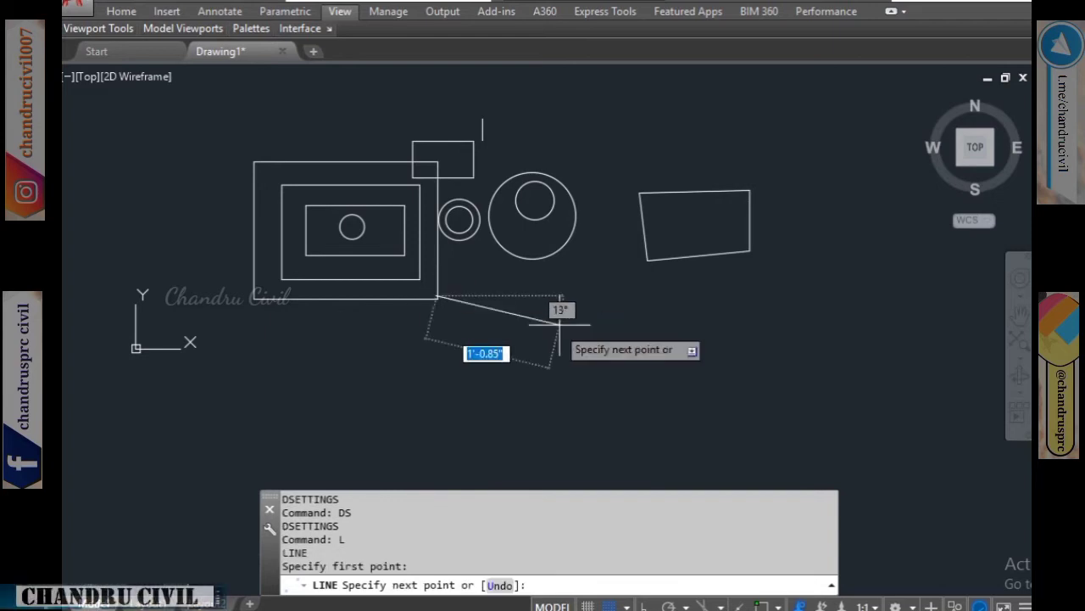
pyautogui.press('Escape')
# Step: Try another line starting between the middle and inner rectangles with object snaps cleared, and undo both test lines
pyautogui.write('l')
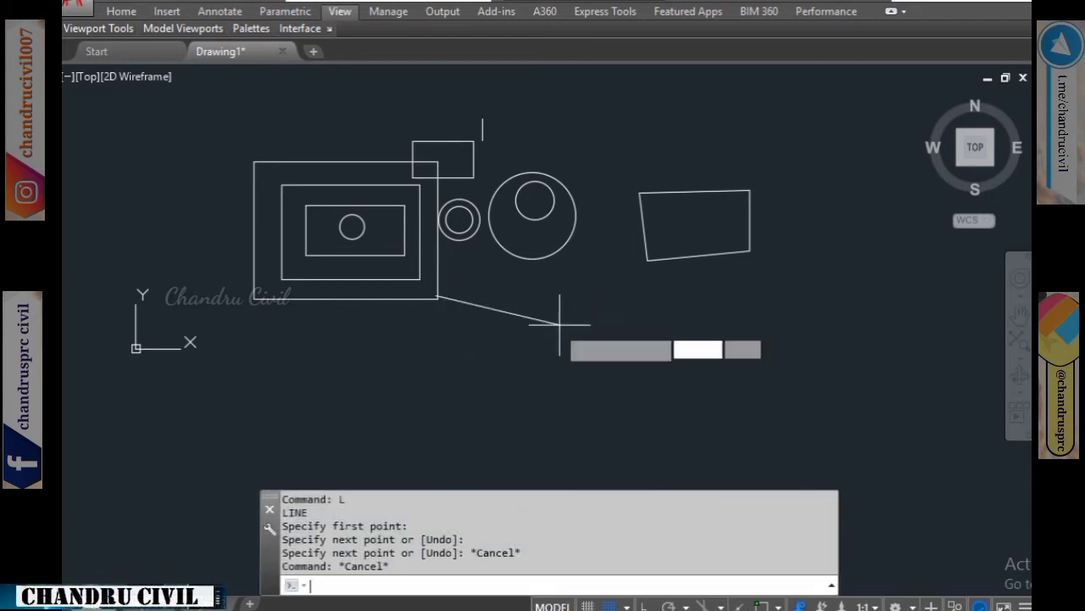
pyautogui.press('Return')
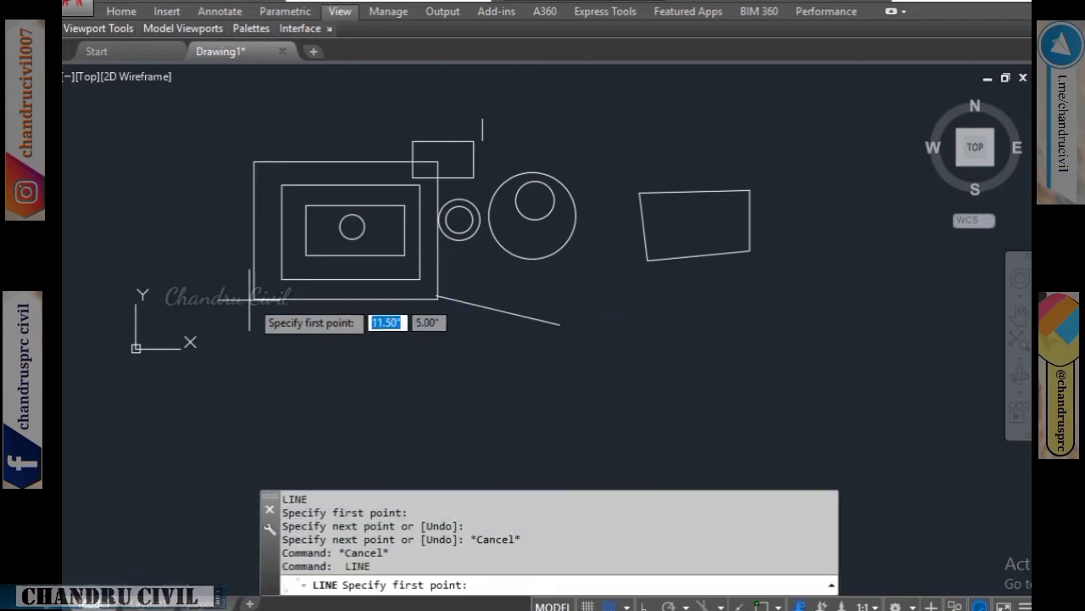
pyautogui.click(288, 252)
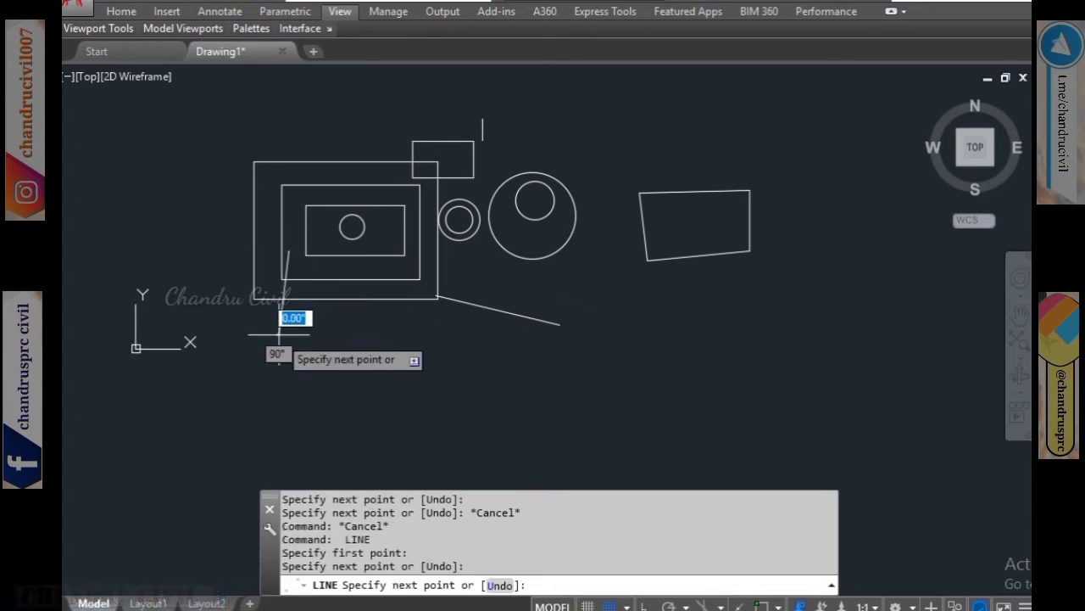
pyautogui.press('Escape')
pyautogui.hotkey('ctrl', 'z')
pyautogui.hotkey('ctrl', 'z')
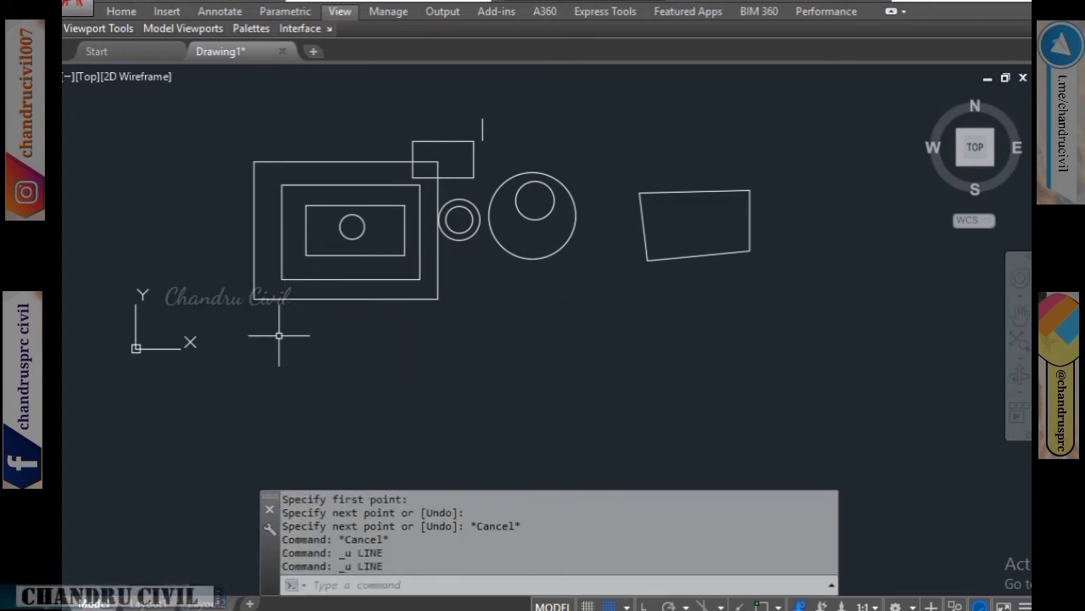
# Step: Enable the Endpoint object snap mode in the drafting settings and apply the change
pyautogui.write('ds')
pyautogui.press('Return')
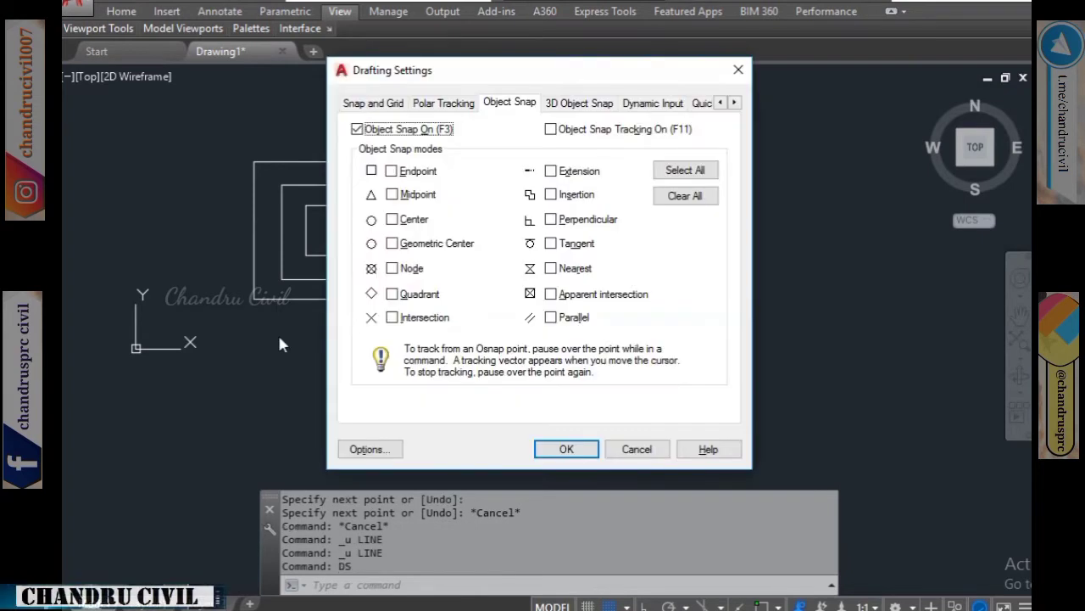
pyautogui.click(415, 173)
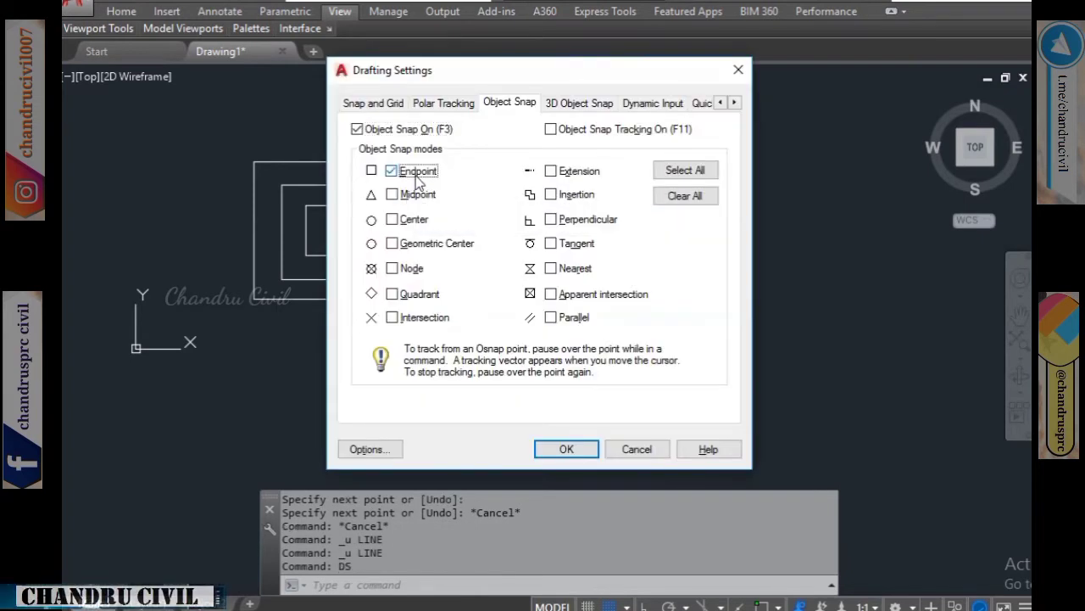
pyautogui.click(566, 448)
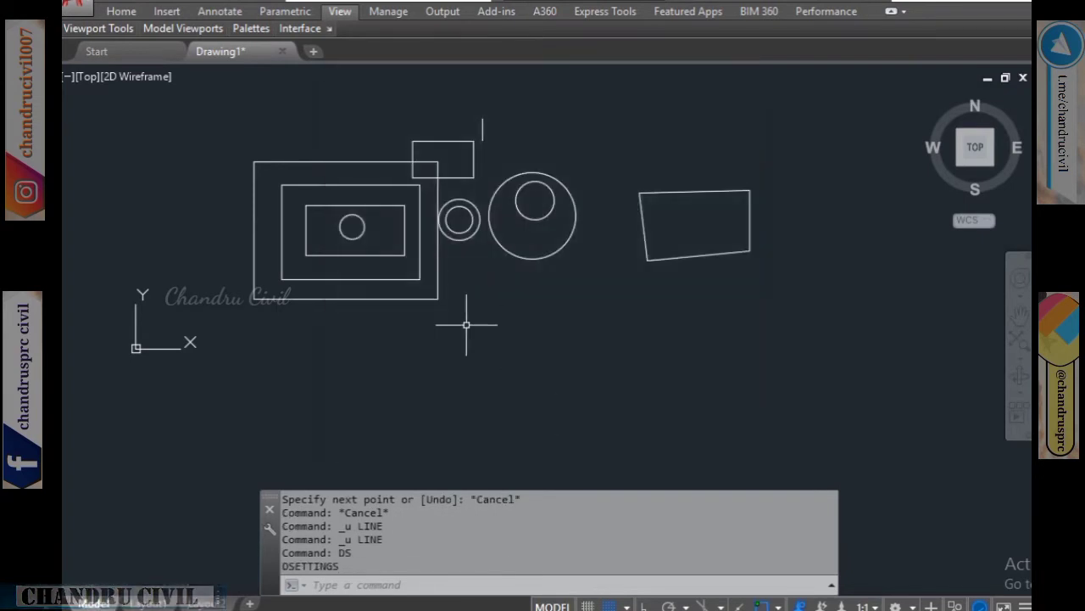
# Step: Draw a closed three-line triangle below the outer rectangle, starting and ending at its lower-right corner with endpoint snap
pyautogui.write('l')
pyautogui.press('Return')
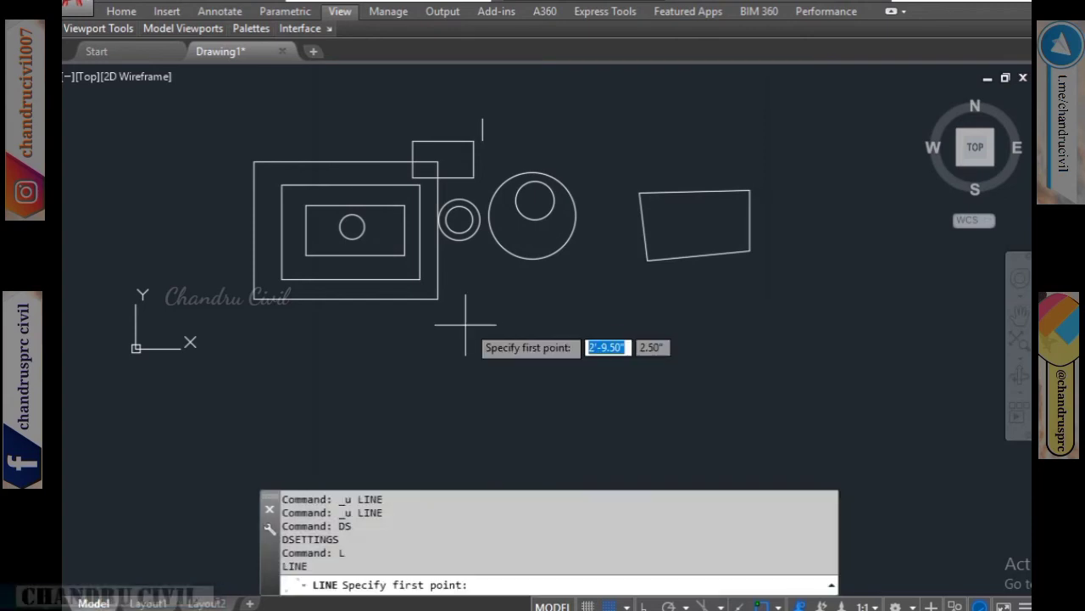
pyautogui.scroll(2, 437, 299)
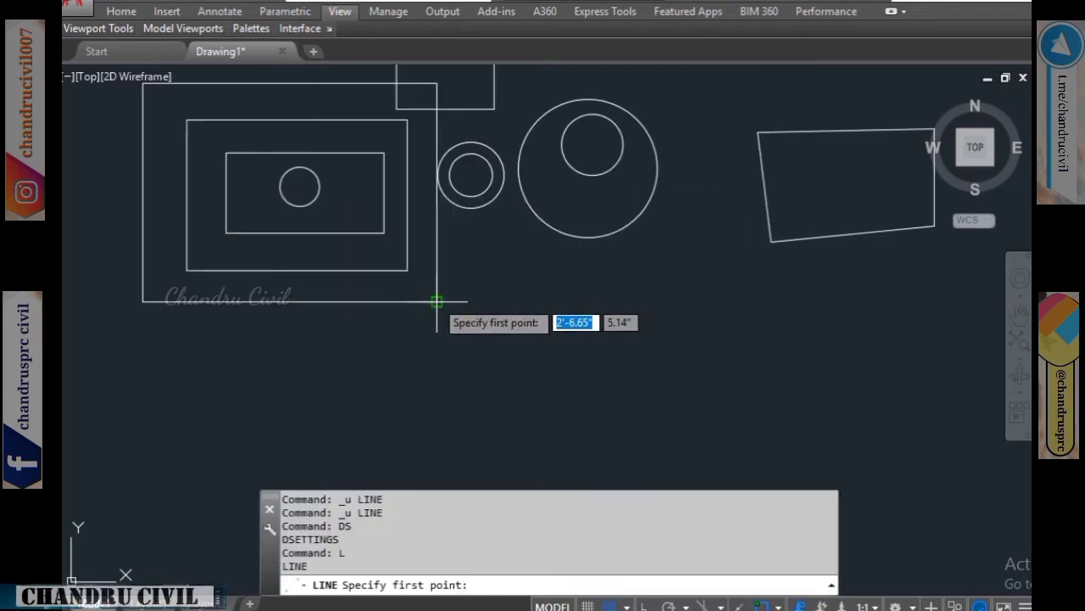
pyautogui.moveTo(435, 303)
pyautogui.mouseDown(button='middle')
pyautogui.moveTo(483, 436)
pyautogui.moveTo(496, 415)
pyautogui.moveTo(497, 346)
pyautogui.mouseUp(button='middle')
pyautogui.click(499, 346)
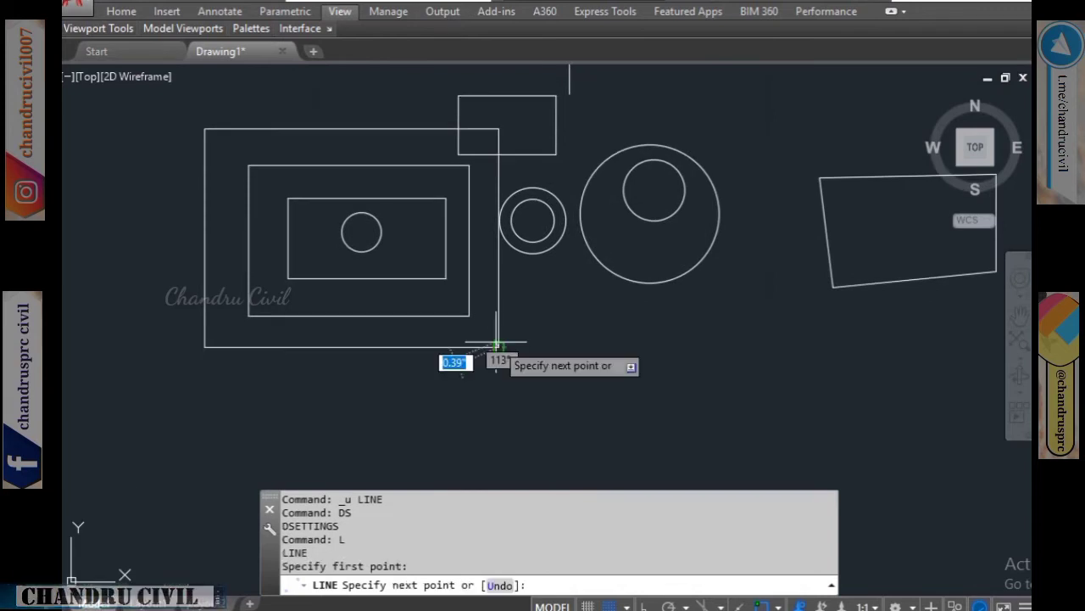
pyautogui.click(637, 371)
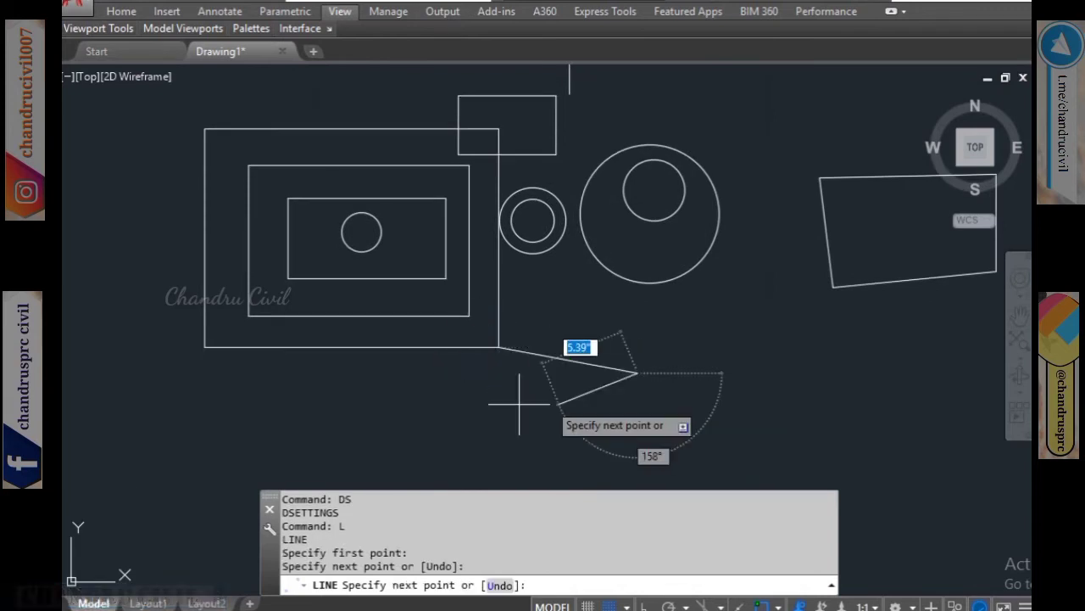
pyautogui.click(472, 411)
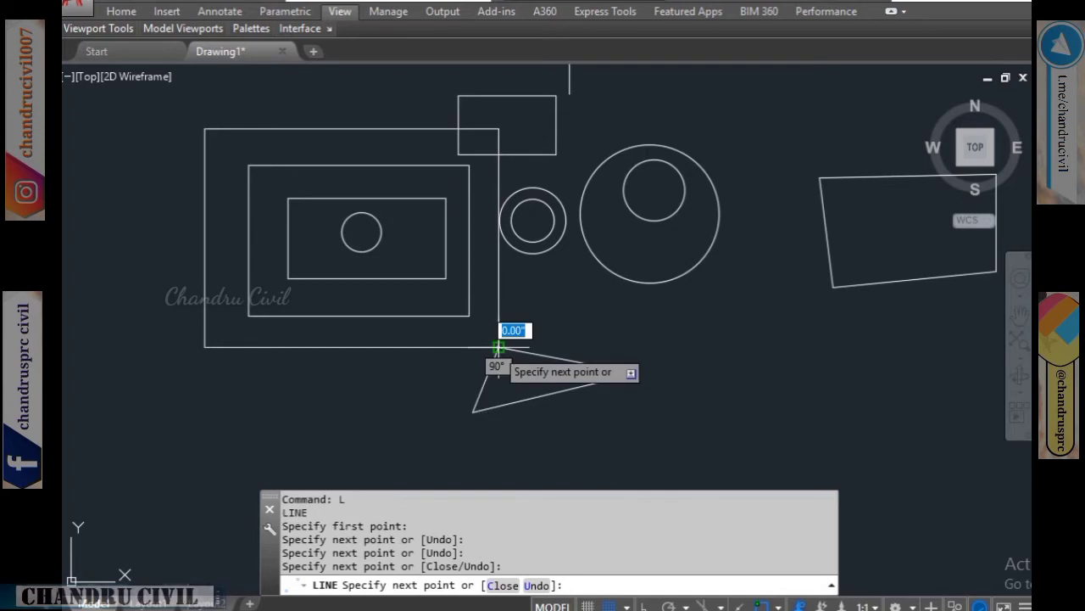
pyautogui.click(499, 346)
pyautogui.press('Escape')
pyautogui.press('Escape')
# Step: Turn on the Midpoint object snap in addition to Endpoint in the drafting settings and apply it
pyautogui.write('ds')
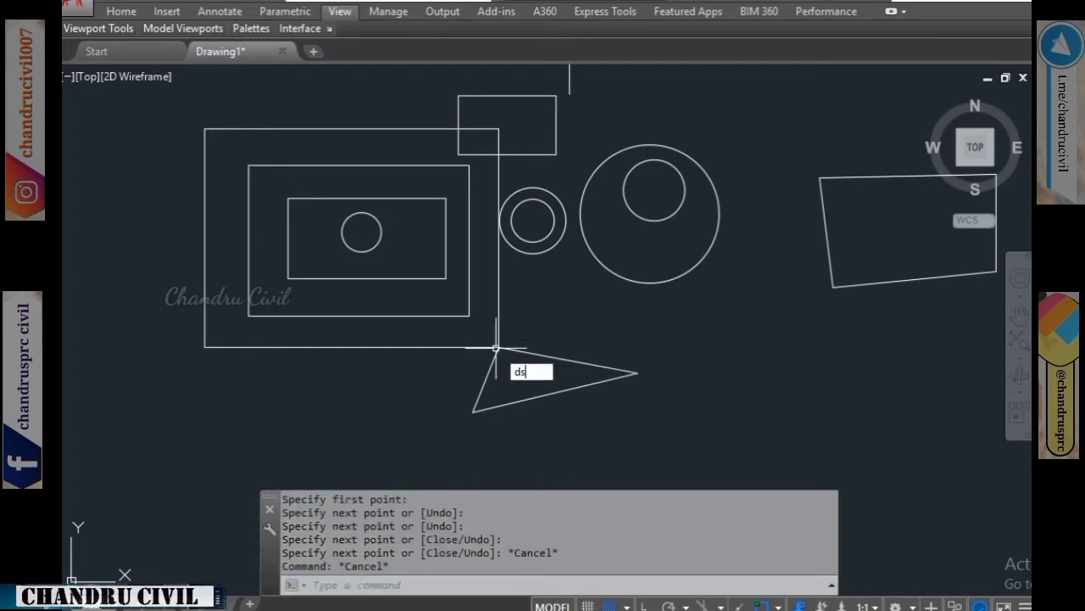
pyautogui.press('Return')
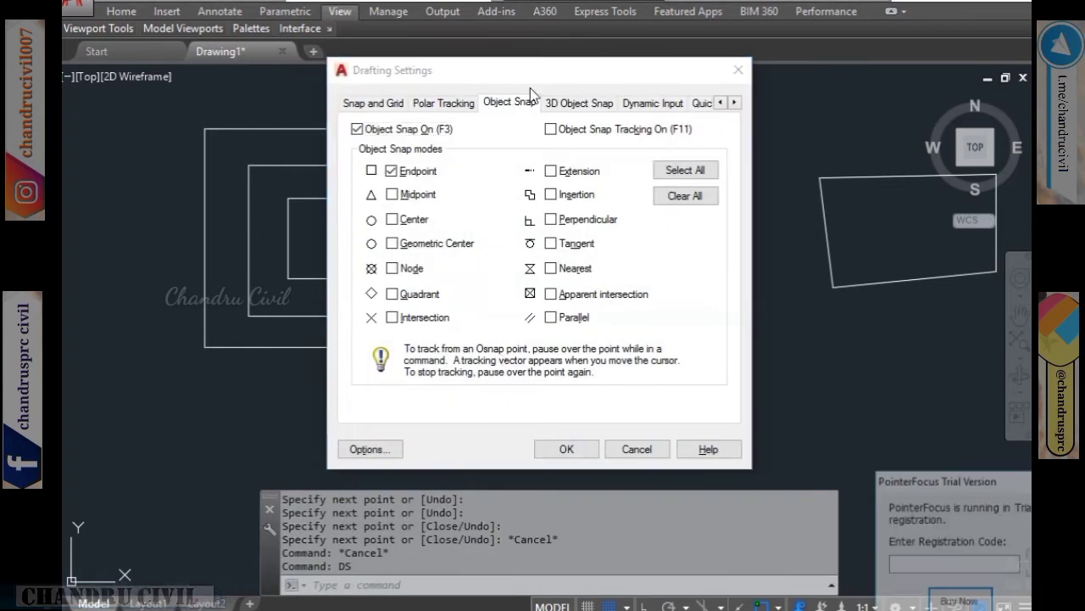
pyautogui.click(392, 194)
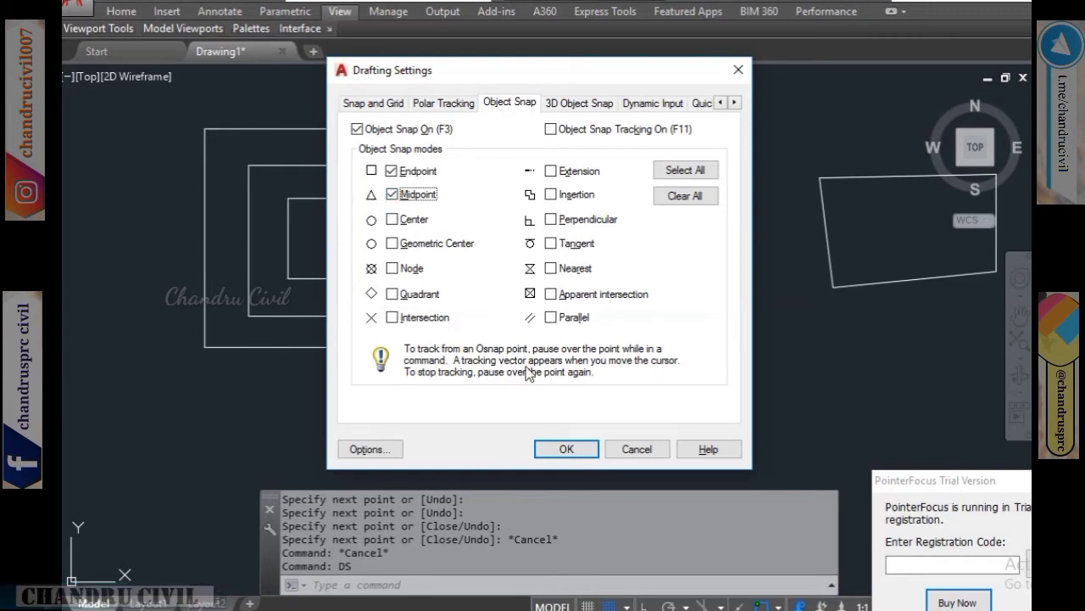
pyautogui.click(566, 448)
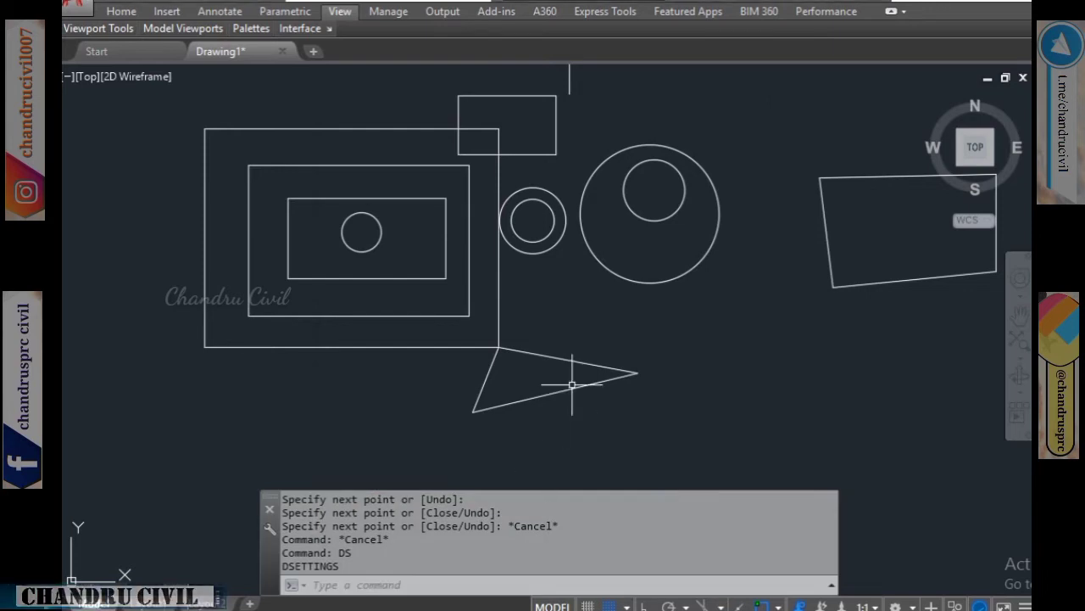
# Step: Draw three connected lines joining the midpoints of the triangle's sides using midpoint snap
pyautogui.write('L')
pyautogui.press('Return')
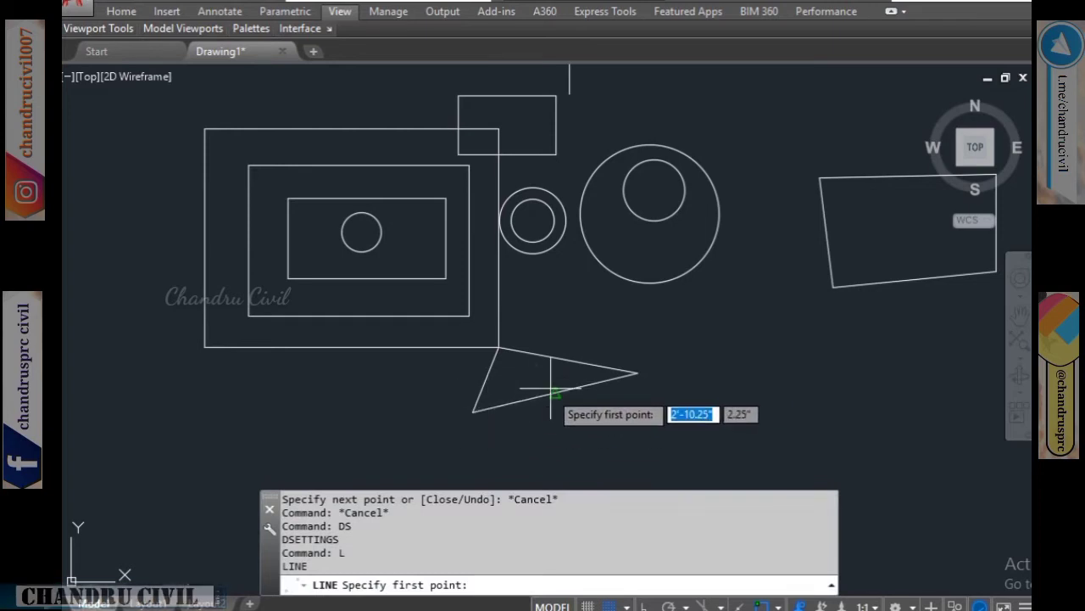
pyautogui.click(554, 392)
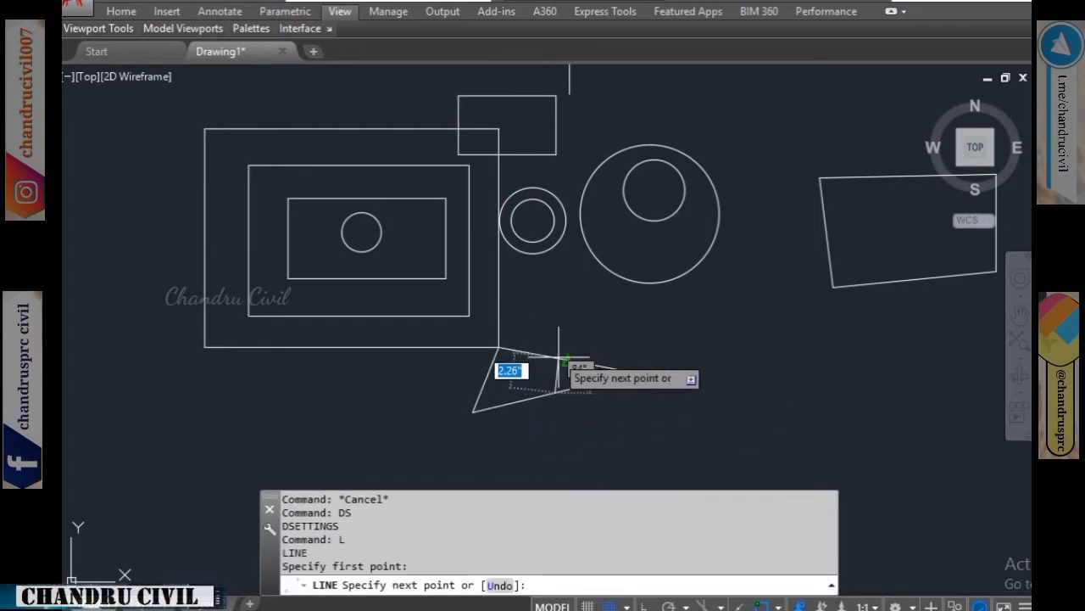
pyautogui.click(567, 359)
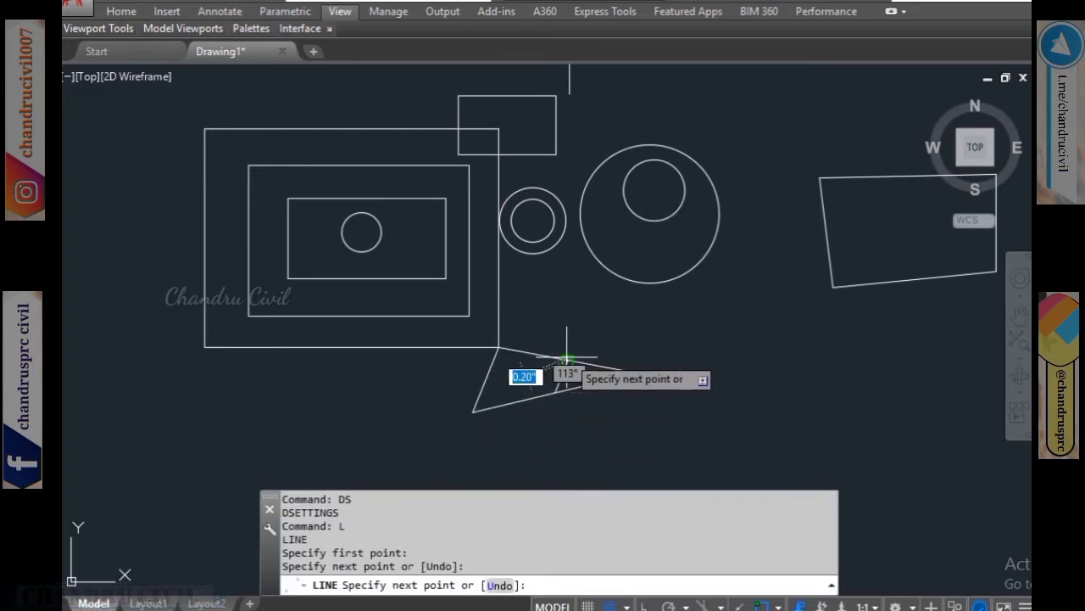
pyautogui.click(485, 378)
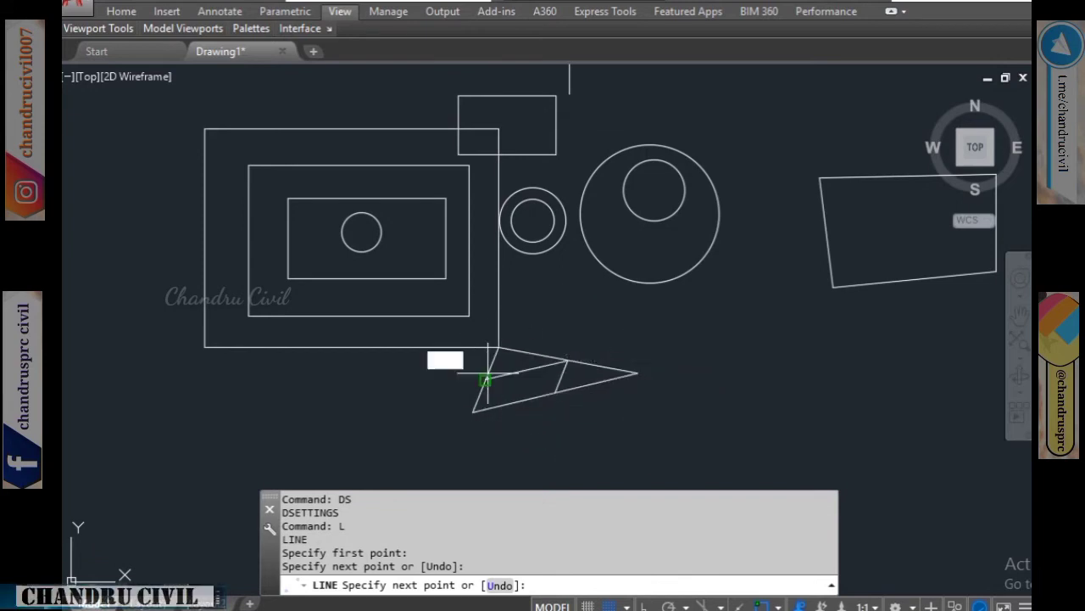
pyautogui.click(555, 392)
pyautogui.press('Escape')
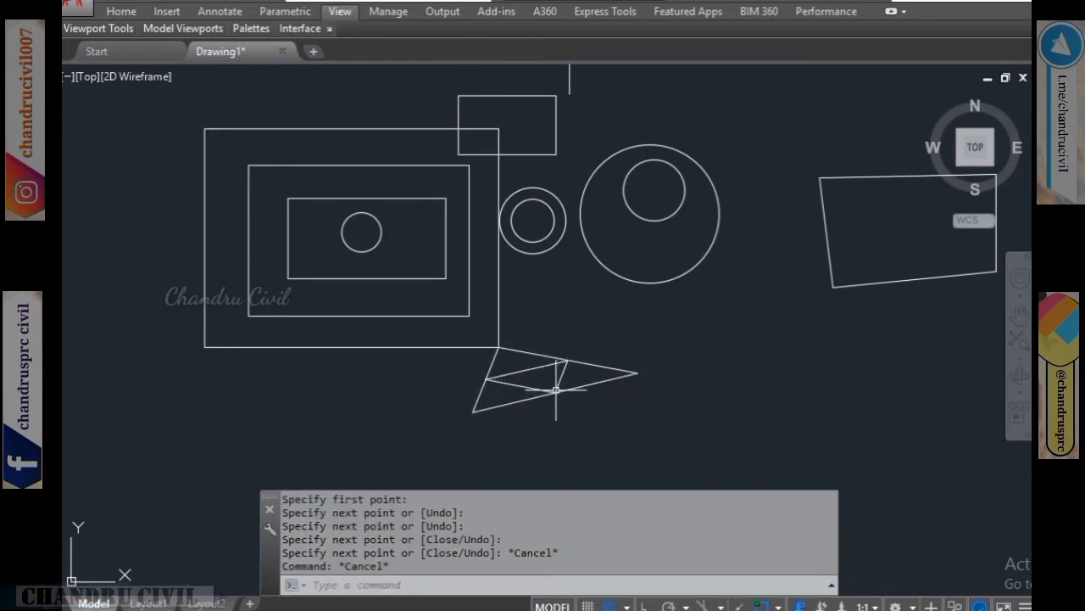
# Step: Erase the triangle's three sides and the three lines joining their midpoints
pyautogui.scroll(5, 556, 390)
pyautogui.scroll(-3, 557, 386)
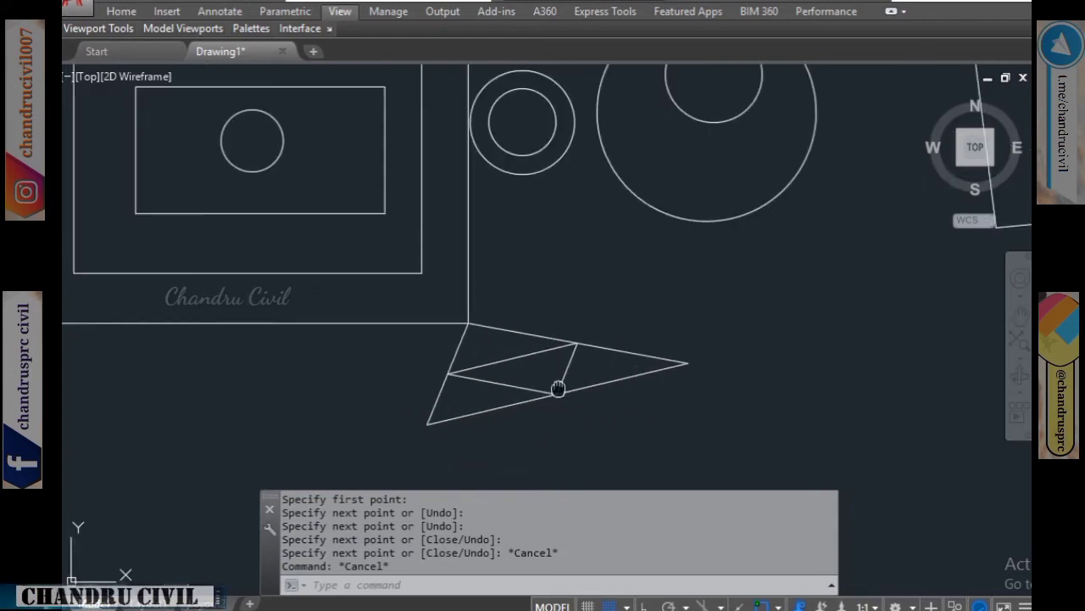
pyautogui.click(678, 309)
pyautogui.click(552, 412)
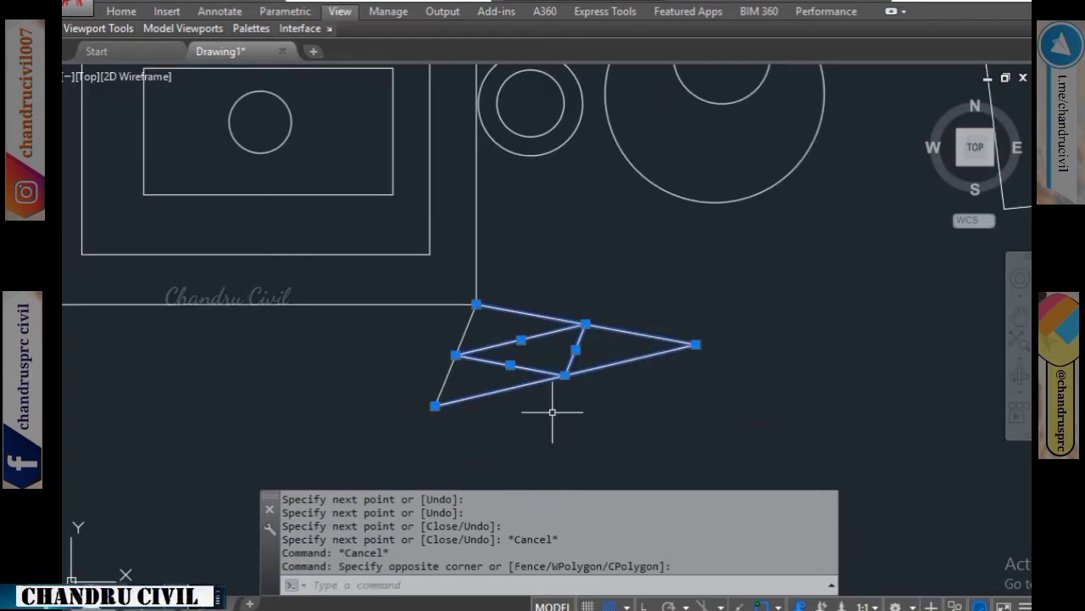
pyautogui.press('Delete')
pyautogui.click(552, 412)
pyautogui.click(416, 364)
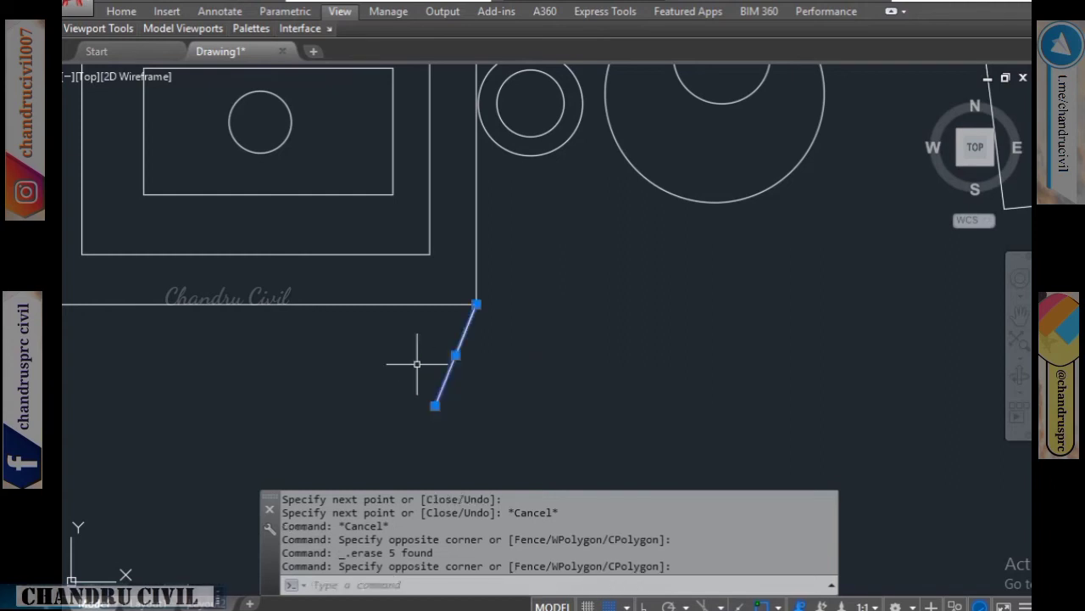
pyautogui.press('Delete')
# Step: Select all object snap modes in the drafting settings and apply them
pyautogui.write('DS')
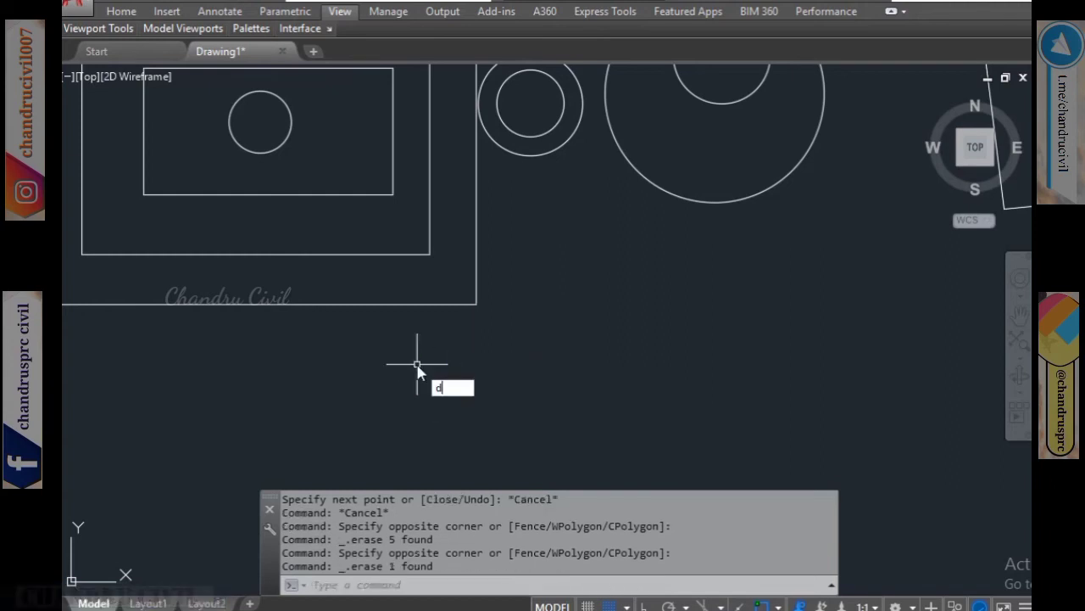
pyautogui.press('Return')
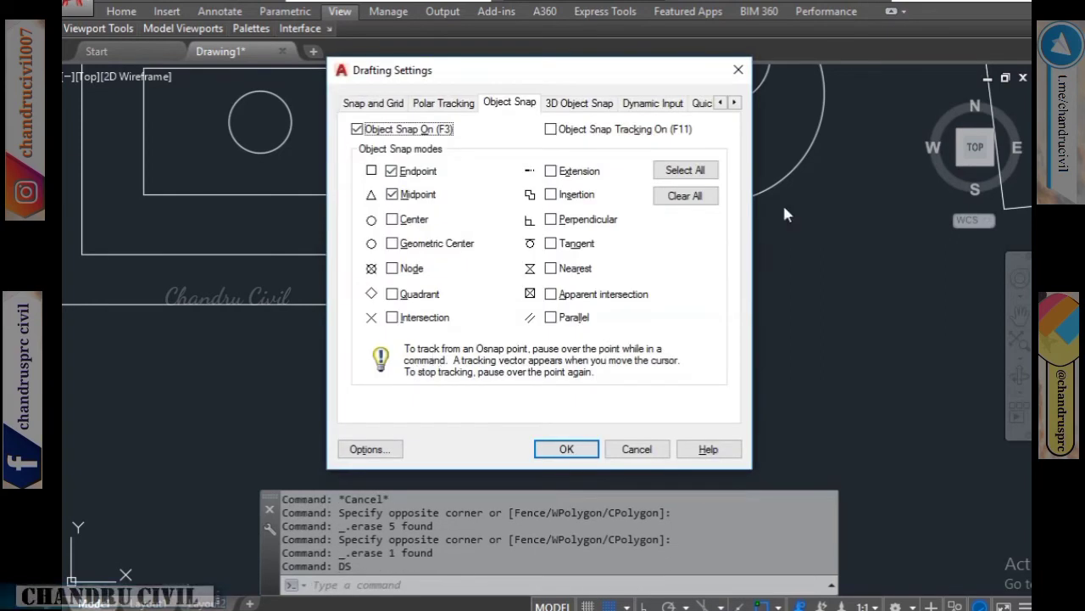
pyautogui.click(714, 175)
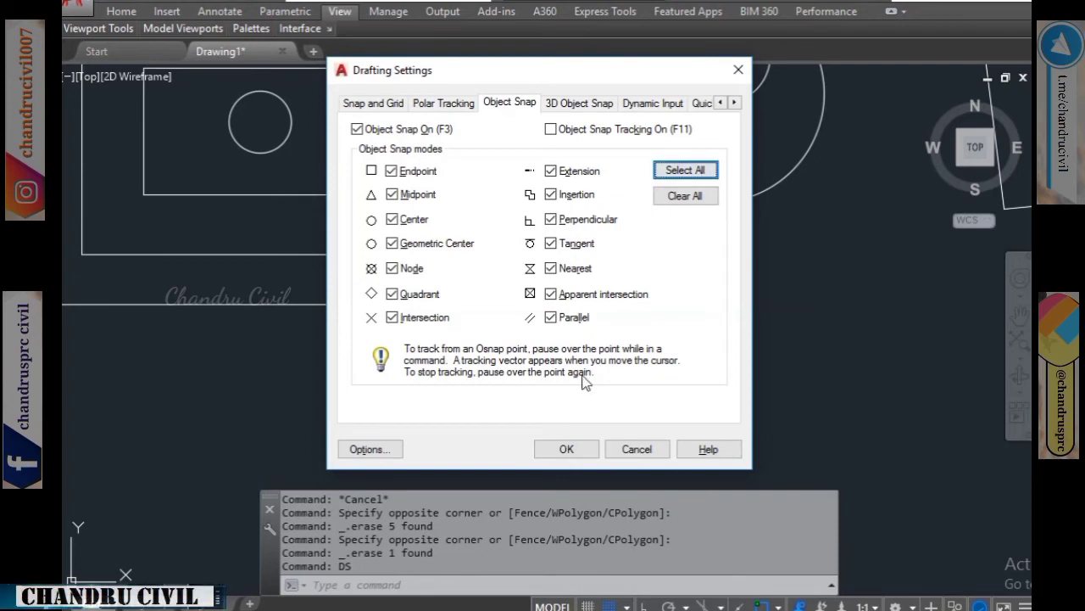
pyautogui.click(573, 448)
# Step: Draw a nearly horizontal line about 1'-4" long, sloping down about 2°, below the four-sided outline
pyautogui.scroll(5, 606, 424)
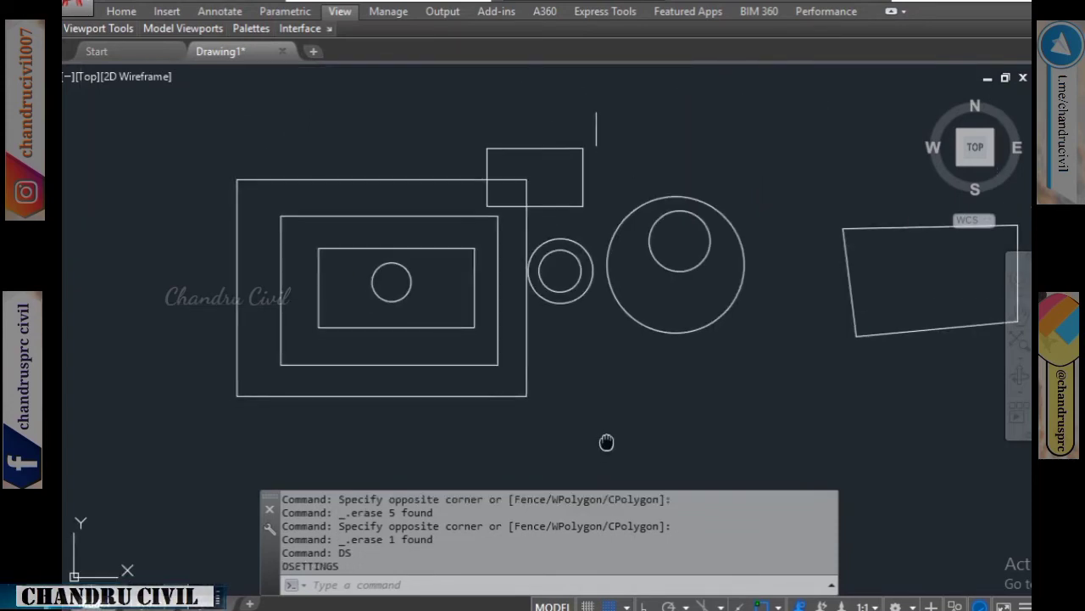
pyautogui.write('L')
pyautogui.press('Return')
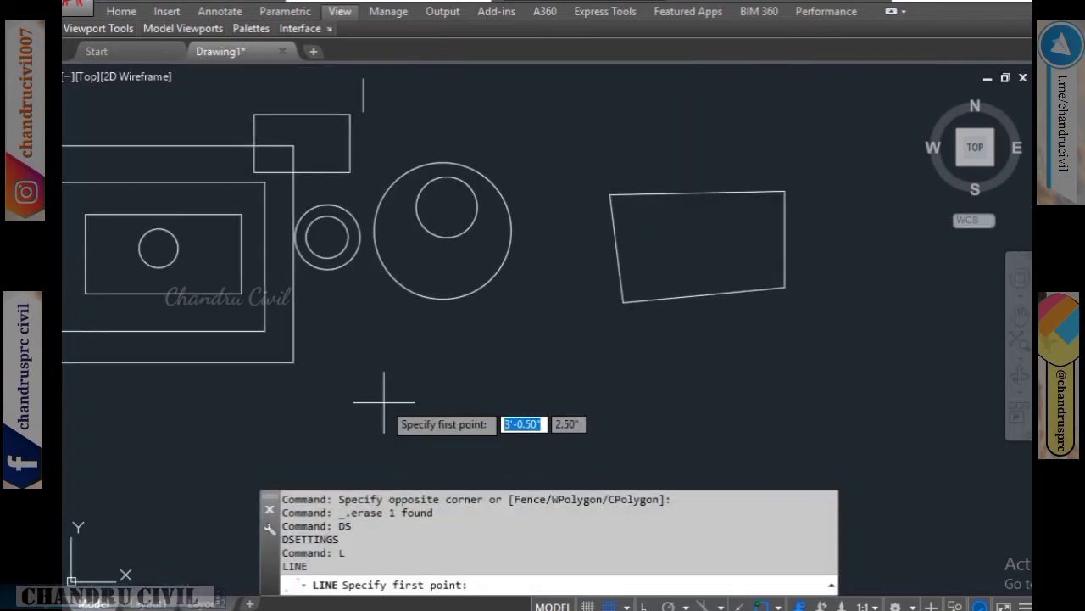
pyautogui.click(507, 403)
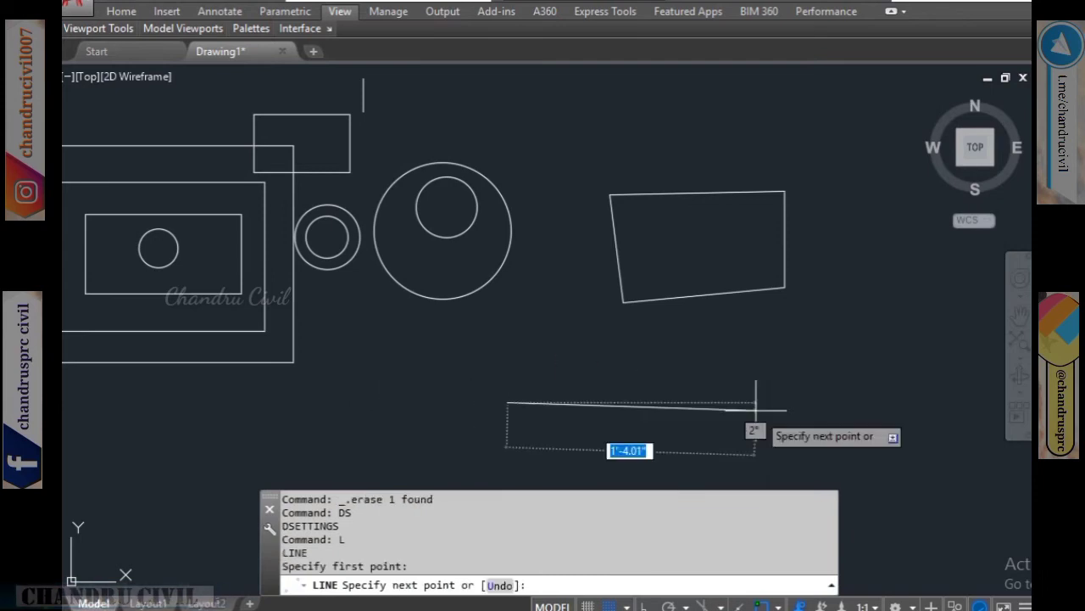
pyautogui.click(761, 411)
pyautogui.press('Return')
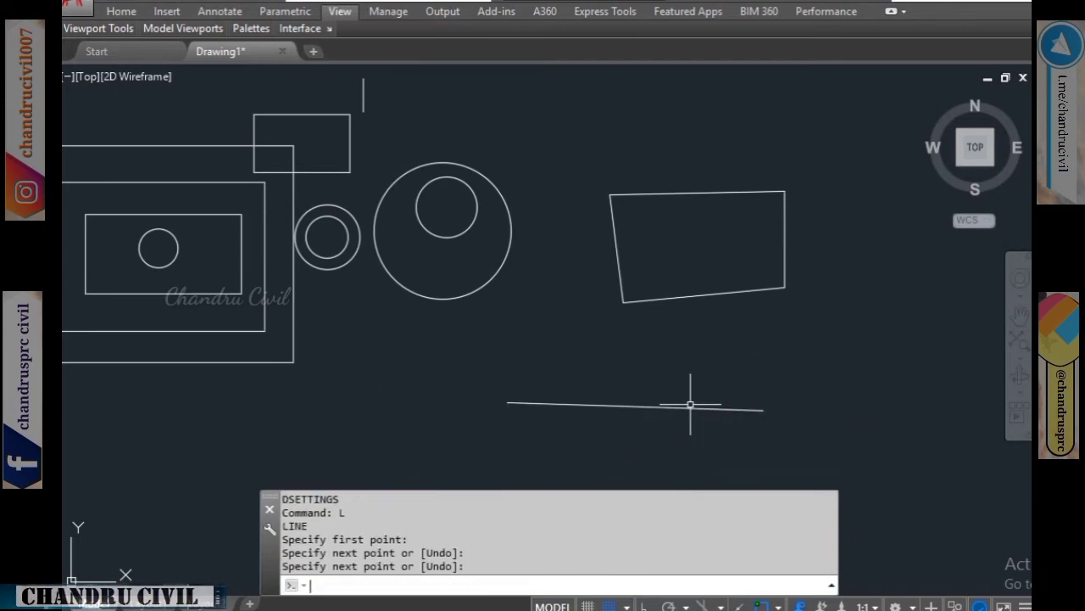
# Step: Draw a short slanted line crossing the long line near its left end, with its upper end above it
pyautogui.press('Return')
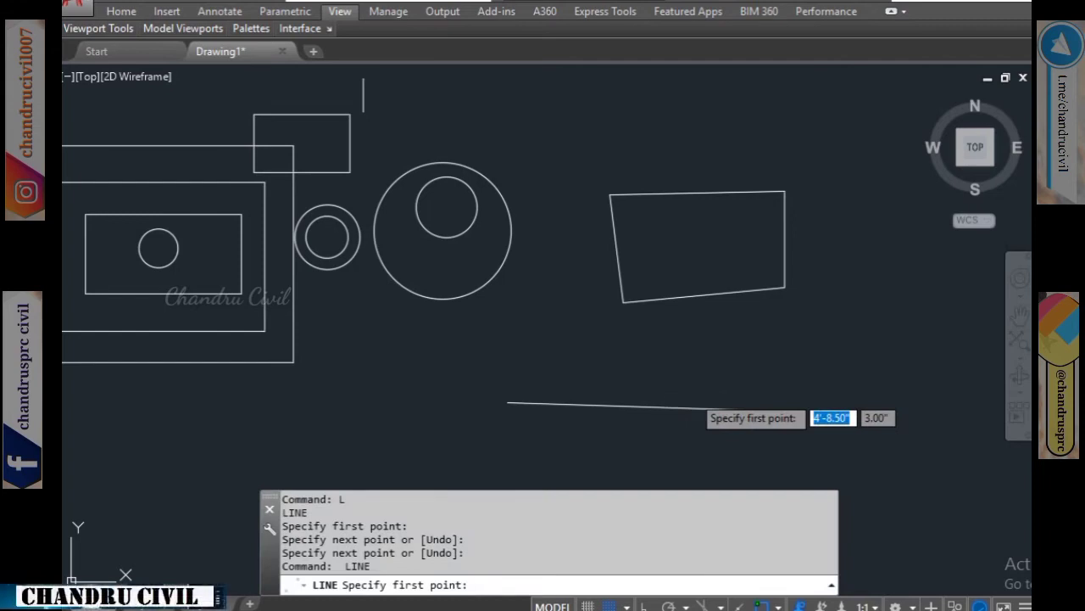
pyautogui.click(578, 404)
pyautogui.click(601, 365)
pyautogui.press('Return')
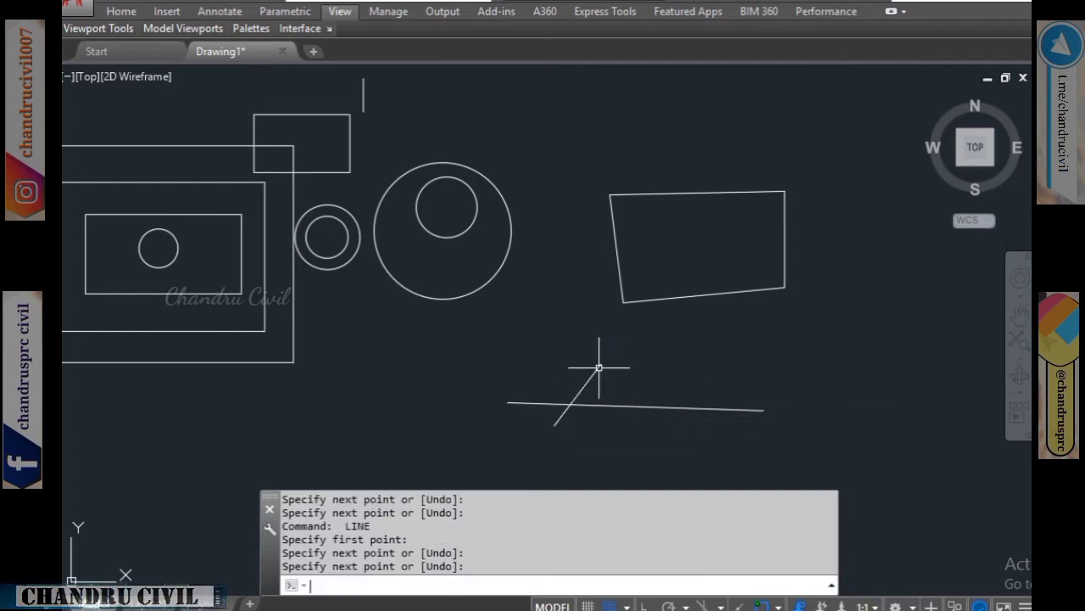
# Step: Draw connected lines from the slanted line's upper end to the long line, the slanted line's midpoint, and the first segment's midpoint
pyautogui.press('Return')
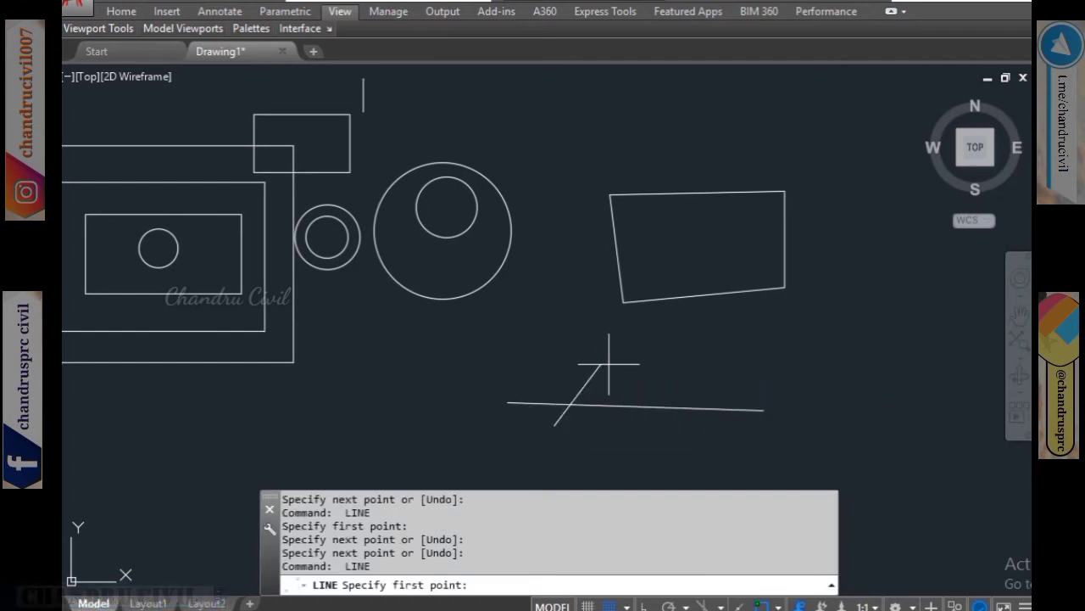
pyautogui.click(600, 365)
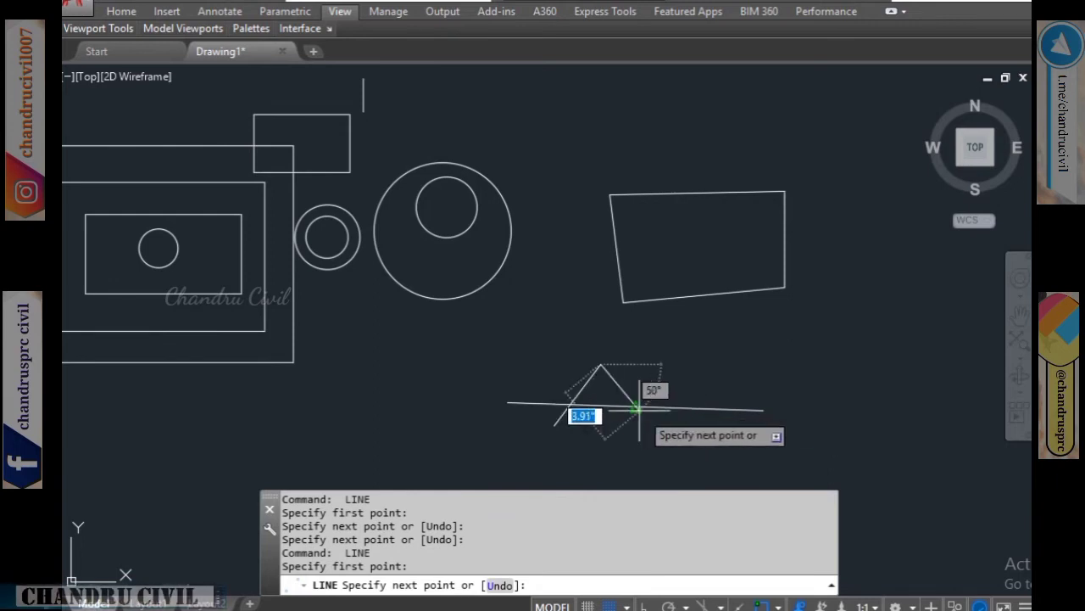
pyautogui.click(635, 410)
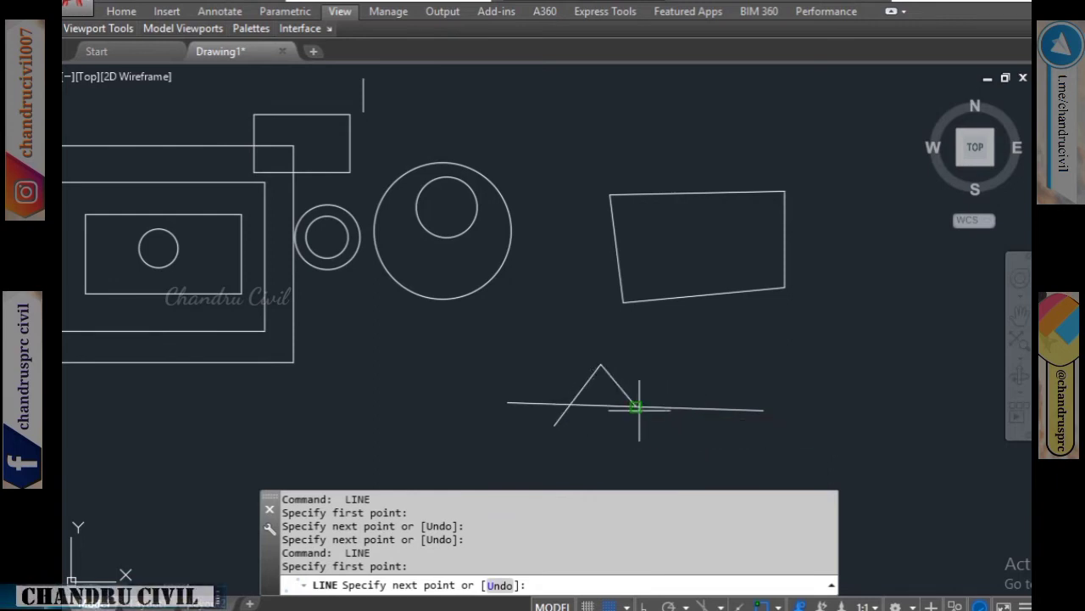
pyautogui.click(577, 395)
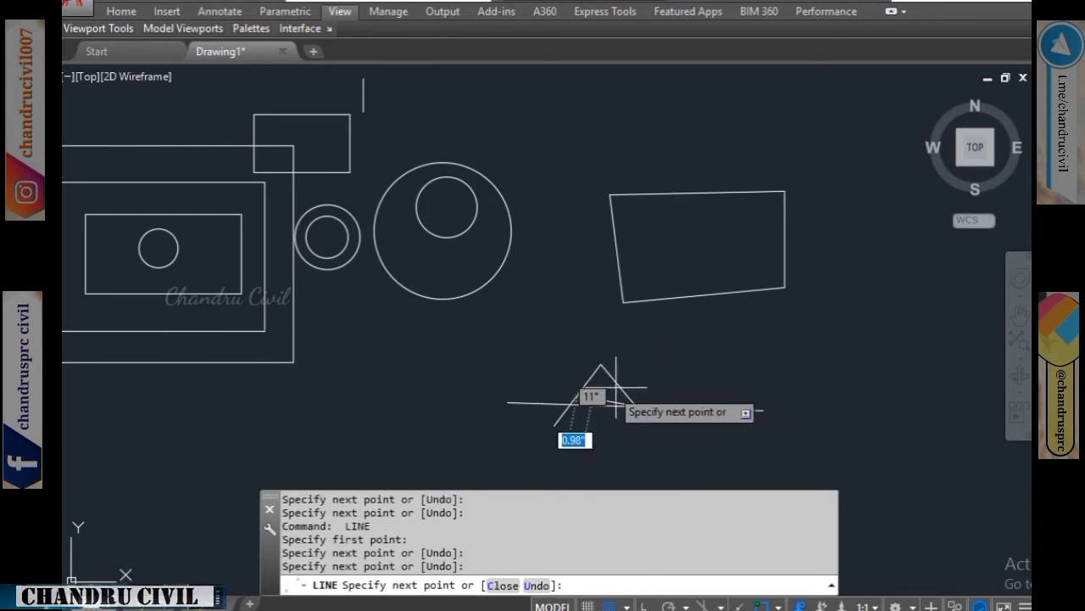
pyautogui.click(617, 385)
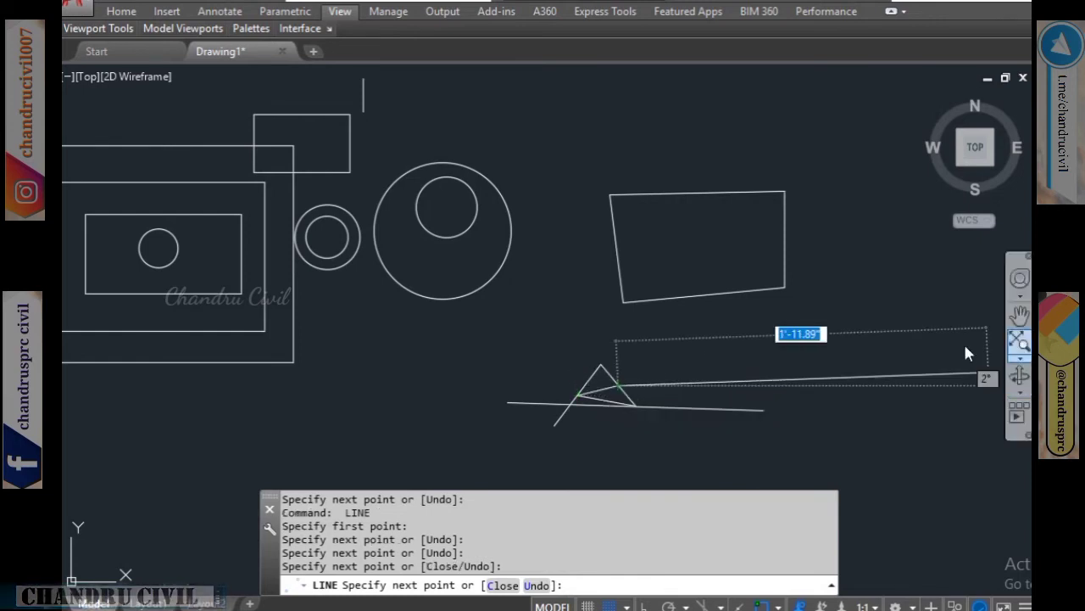
# Step: Extend the connected lines with a segment down to near the middle of the inner triangle's lower edge, and end the line
pyautogui.scroll(3, 795, 384)
pyautogui.scroll(3, 594, 266)
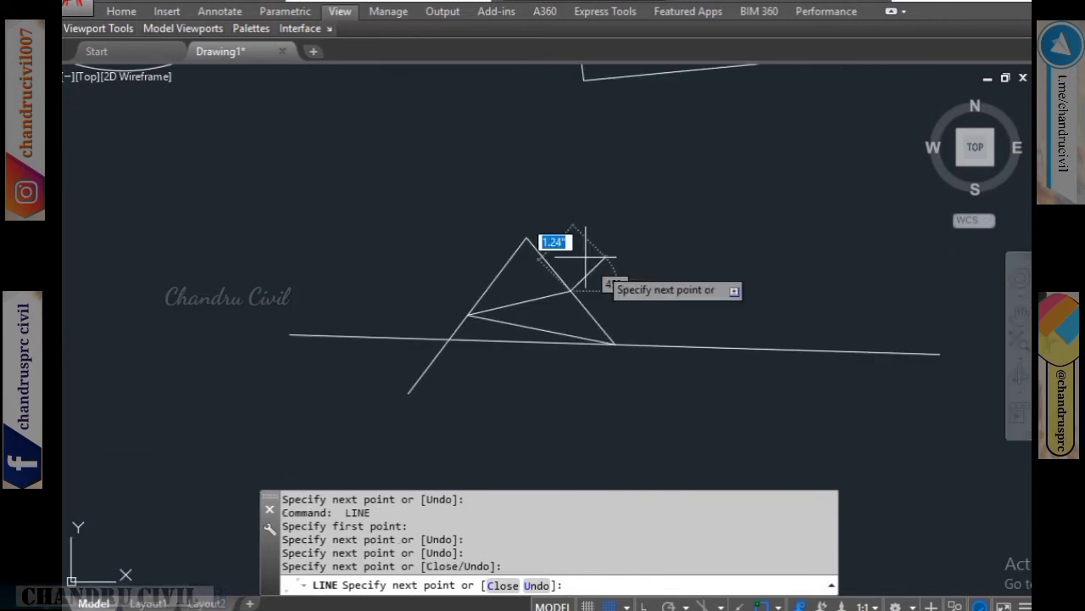
pyautogui.scroll(4, 545, 254)
pyautogui.scroll(-4, 589, 187)
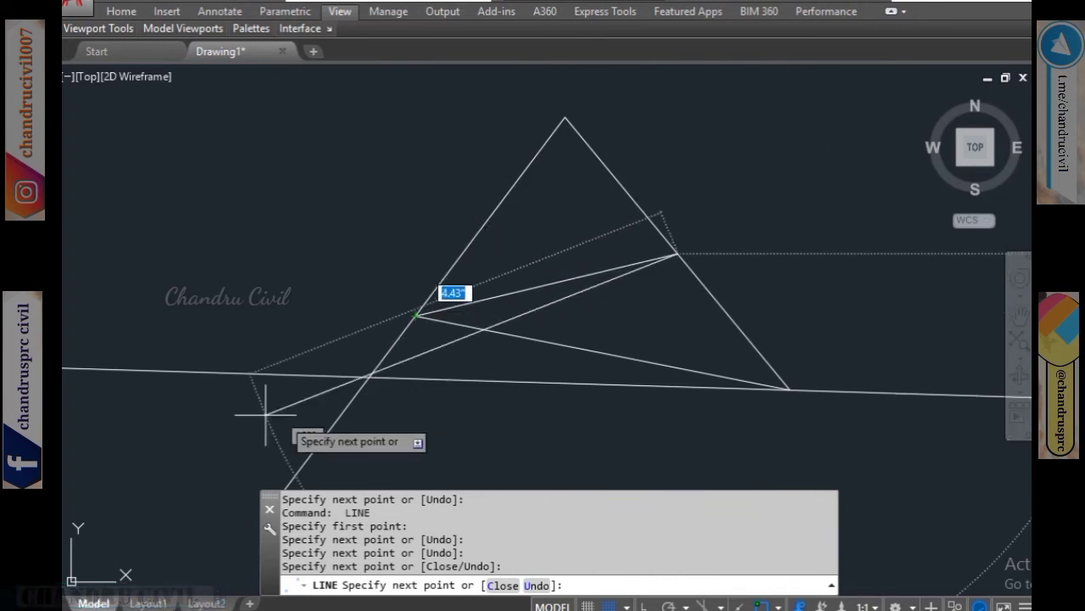
pyautogui.click(617, 356)
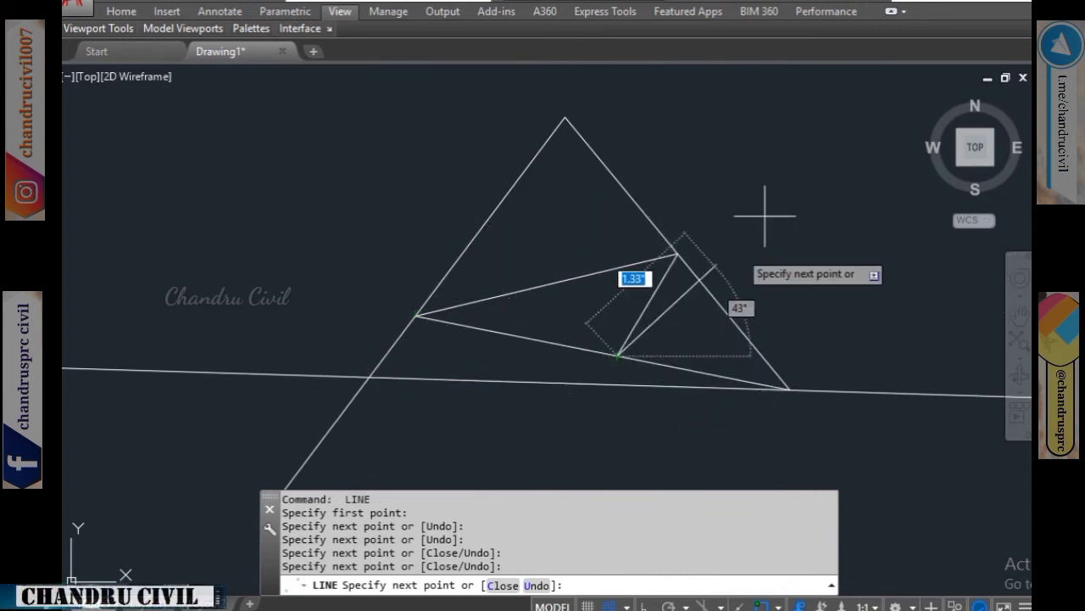
pyautogui.press('Escape')
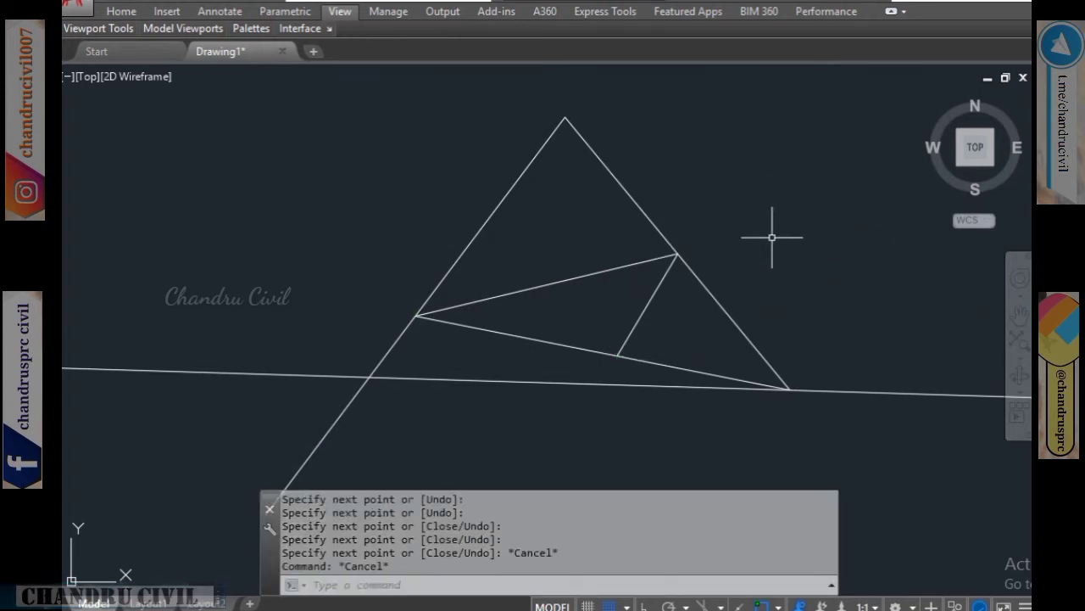
# Step: Disable pointer input and dimension input in the Dynamic Input drafting settings and apply the change
pyautogui.write('ds')
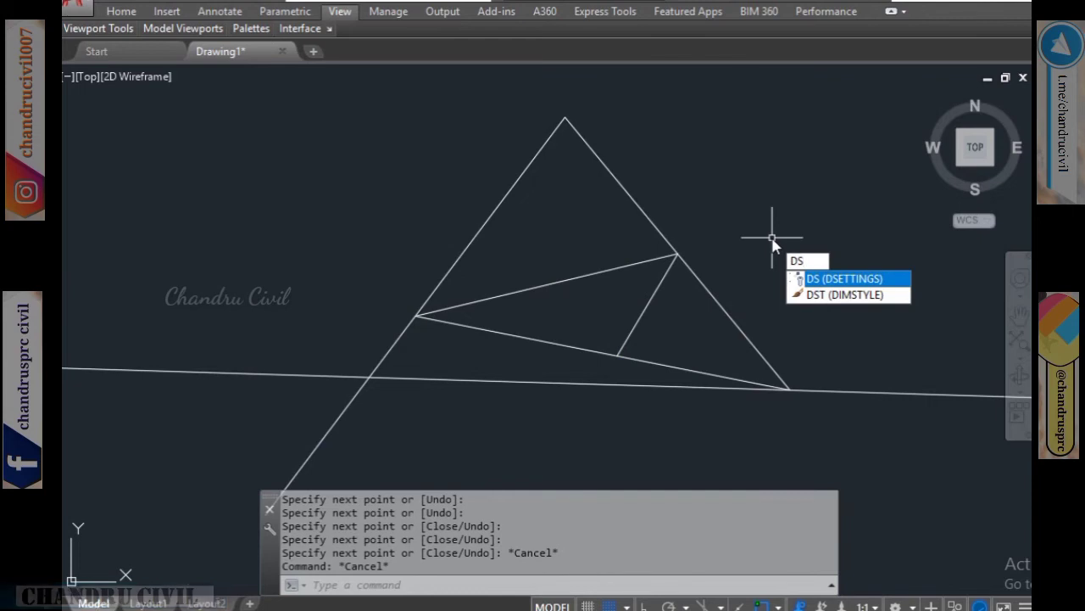
pyautogui.press('Return')
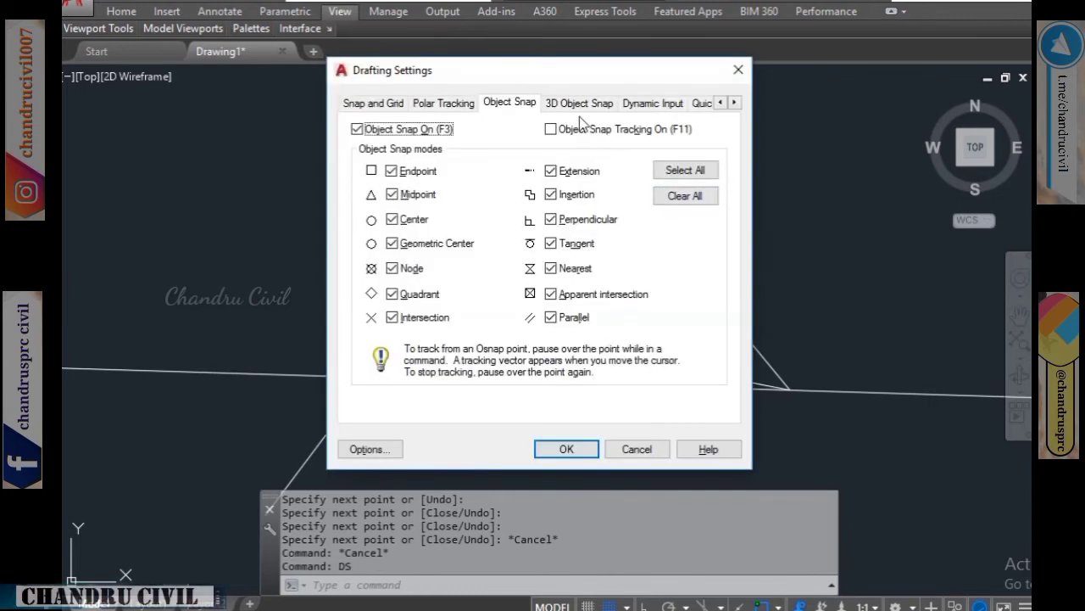
pyautogui.click(579, 109)
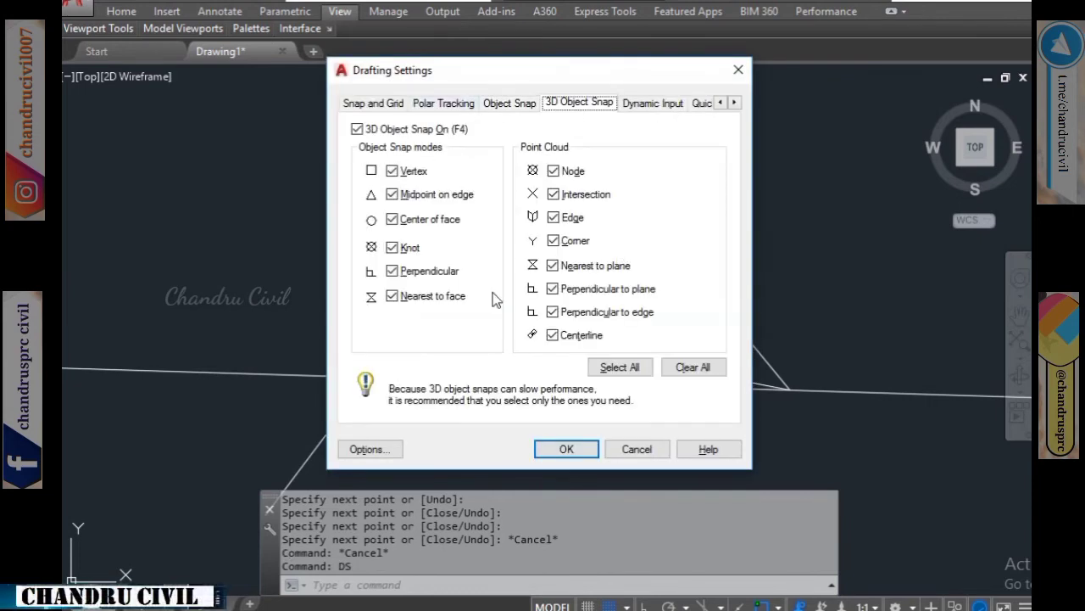
pyautogui.click(654, 105)
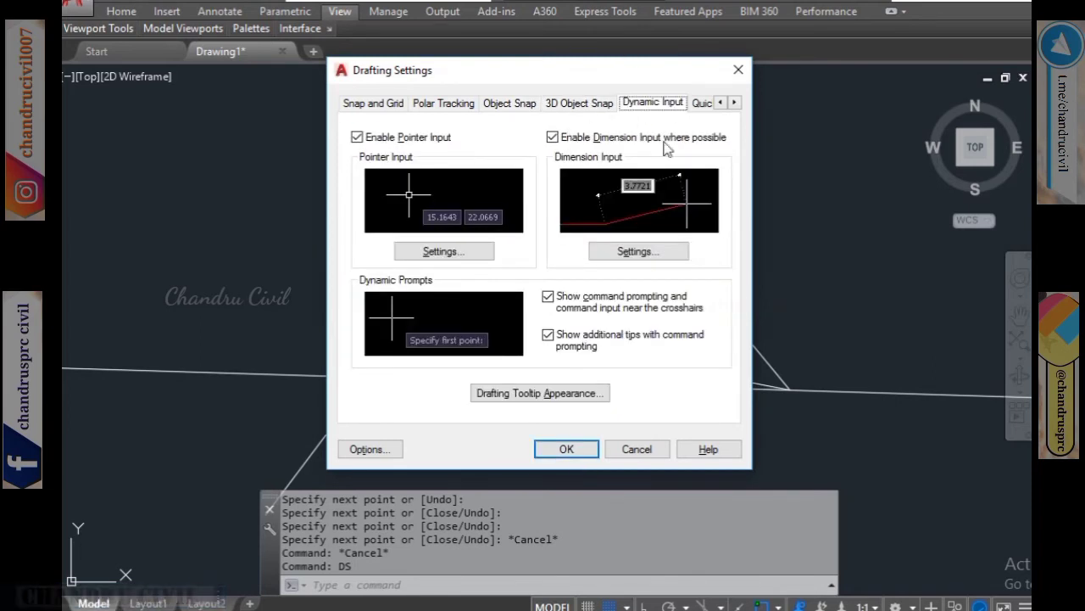
pyautogui.click(592, 139)
pyautogui.click(427, 139)
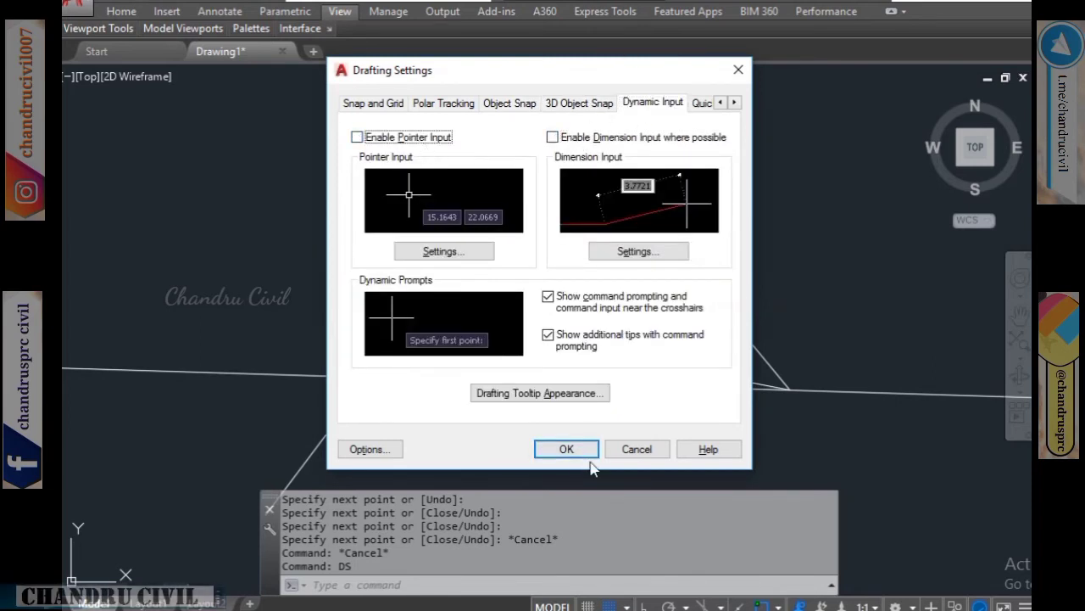
pyautogui.click(567, 449)
# Step: Draw a horizontal line 10' long starting just above and beside the triangle's apex
pyautogui.scroll(-3, 351, 387)
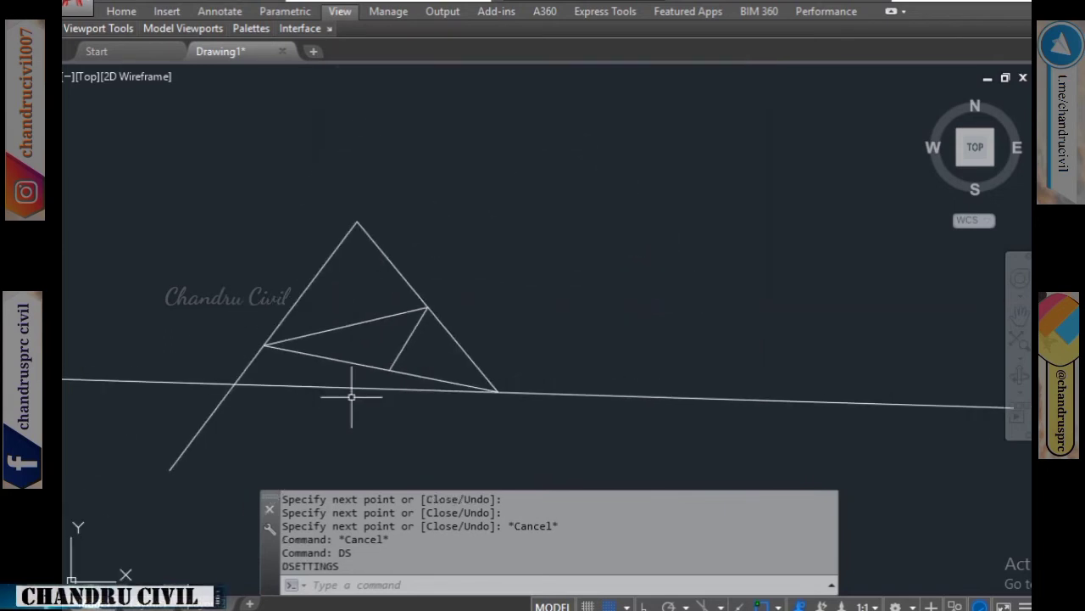
pyautogui.write('L')
pyautogui.press('Return')
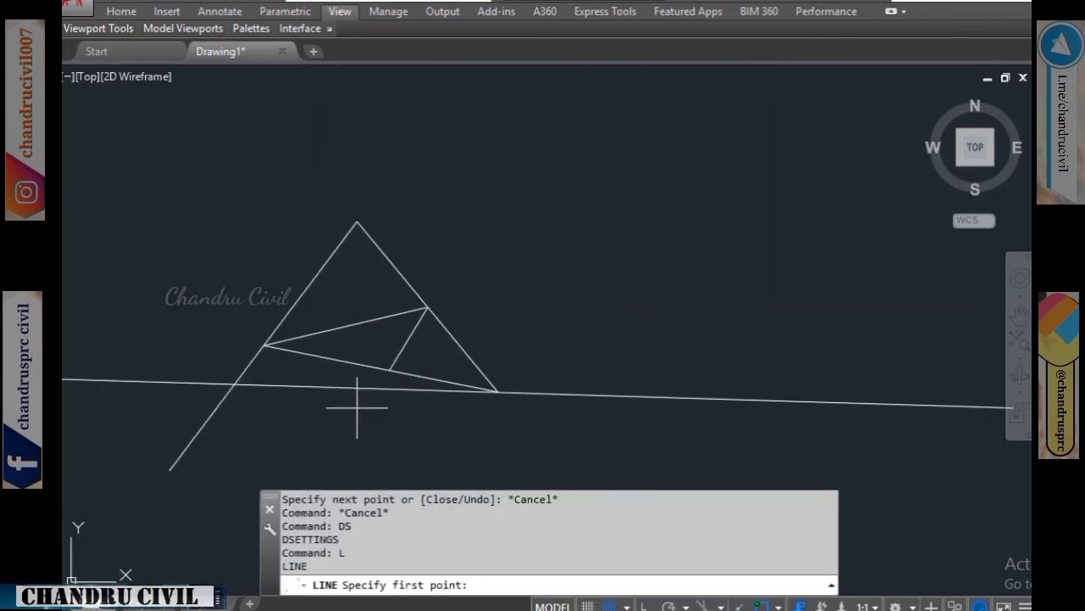
pyautogui.click(295, 190)
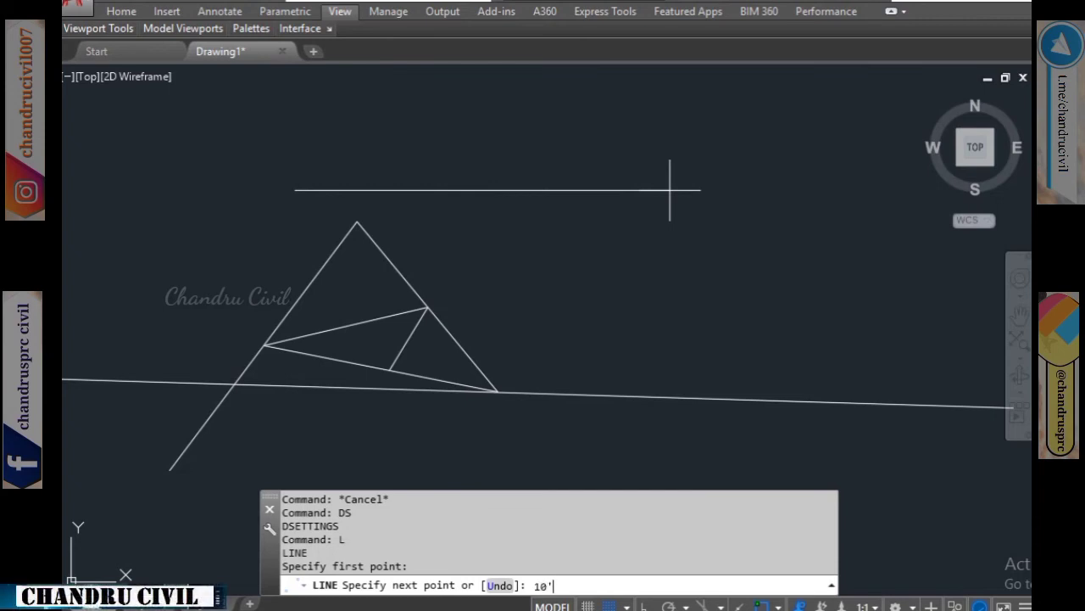
pyautogui.press('Return')
pyautogui.scroll(-5, 670, 190)
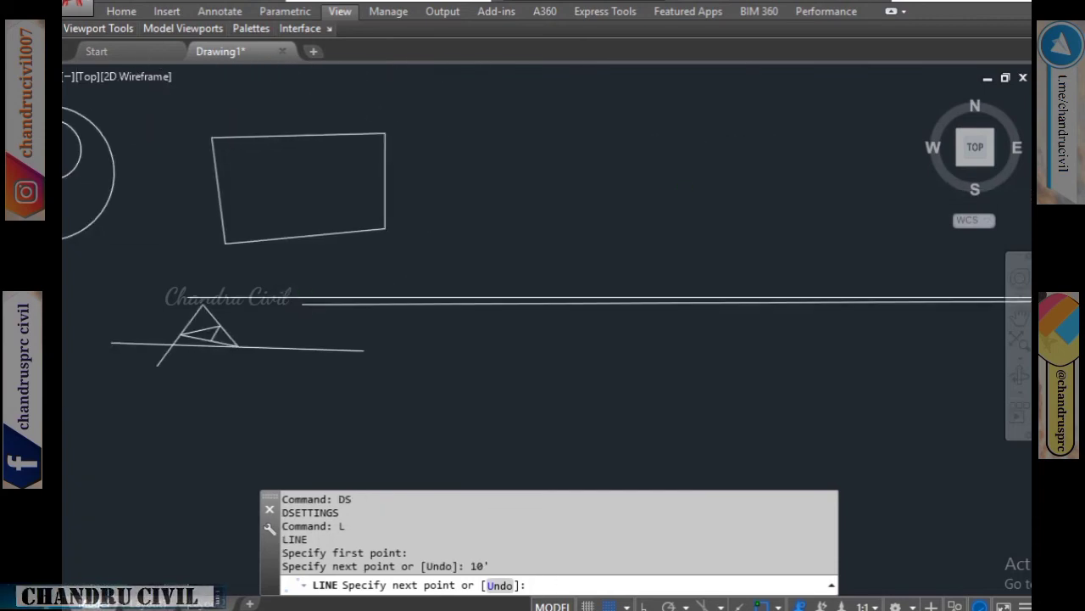
pyautogui.press('Escape')
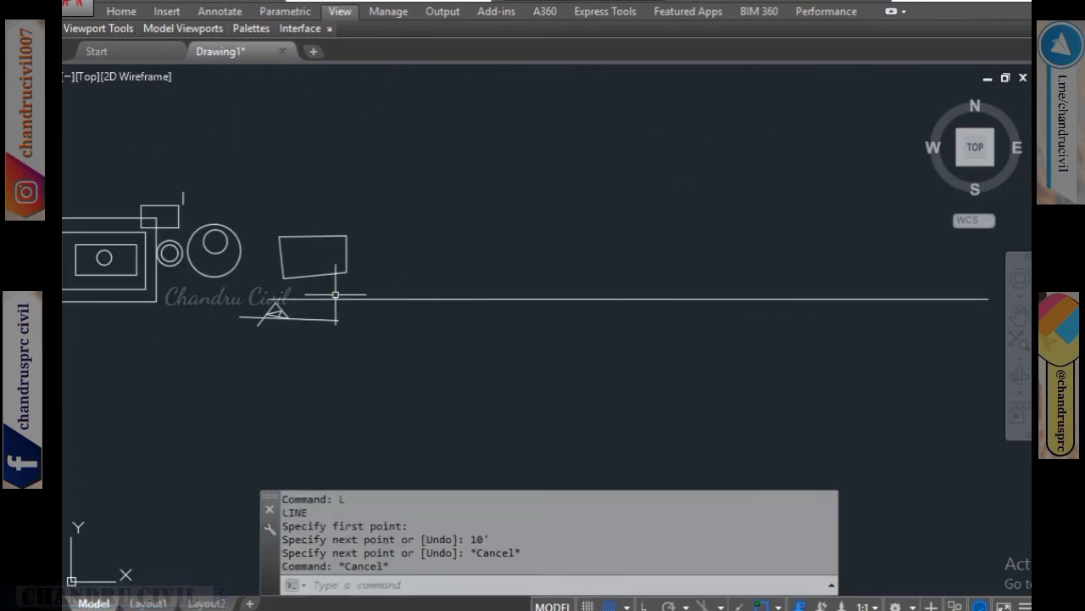
# Step: Erase the 10' horizontal line
pyautogui.scroll(3, 335, 294)
pyautogui.click(418, 273)
pyautogui.click(360, 362)
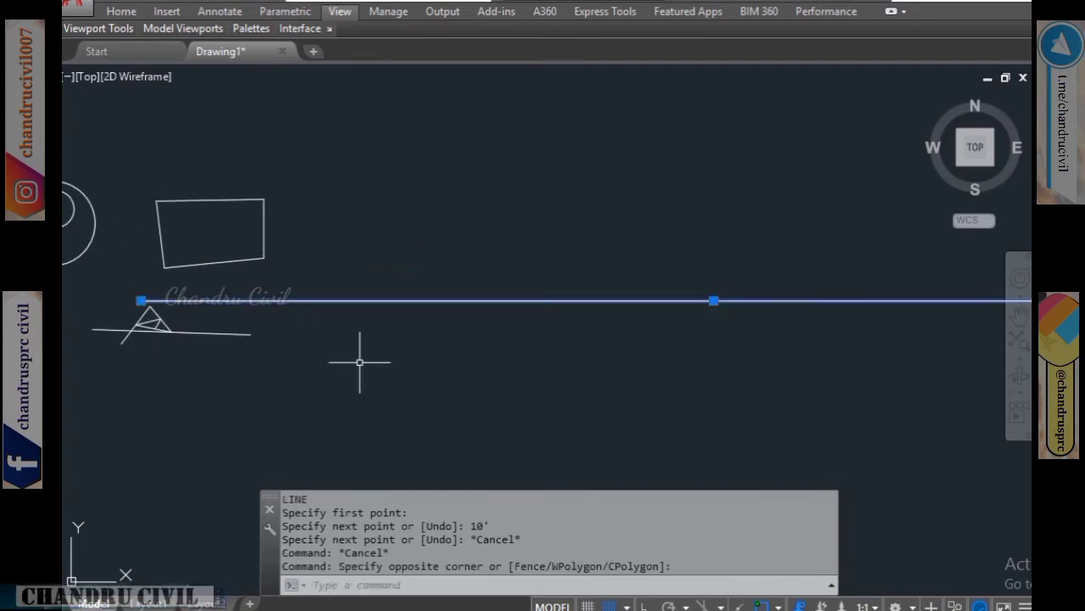
pyautogui.press('Delete')
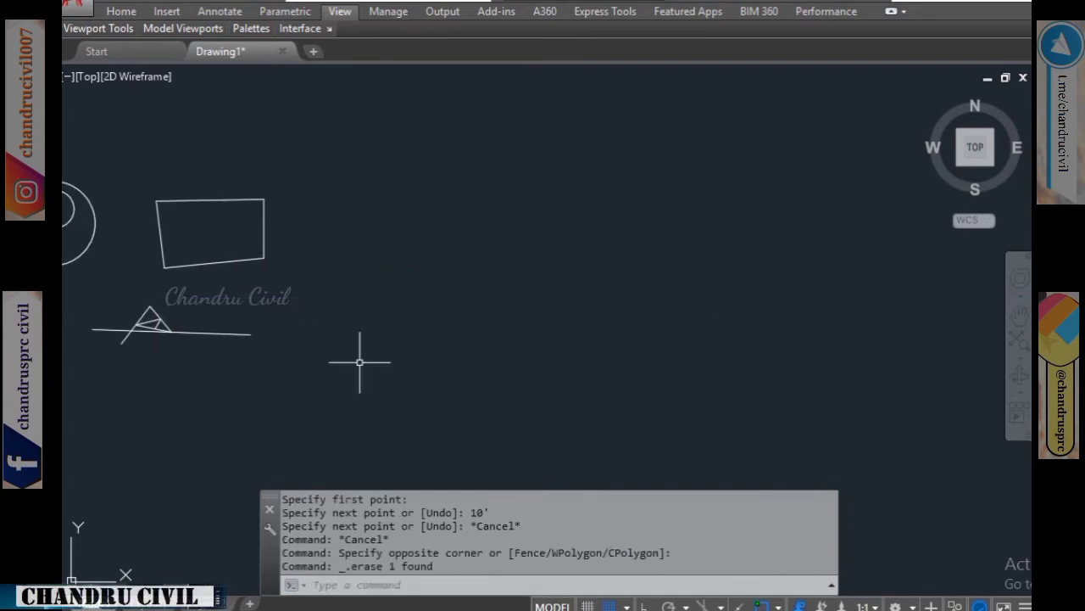
# Step: Enable only pointer input in the Dynamic Input drafting settings and apply the change
pyautogui.write('ds')
pyautogui.press('Return')
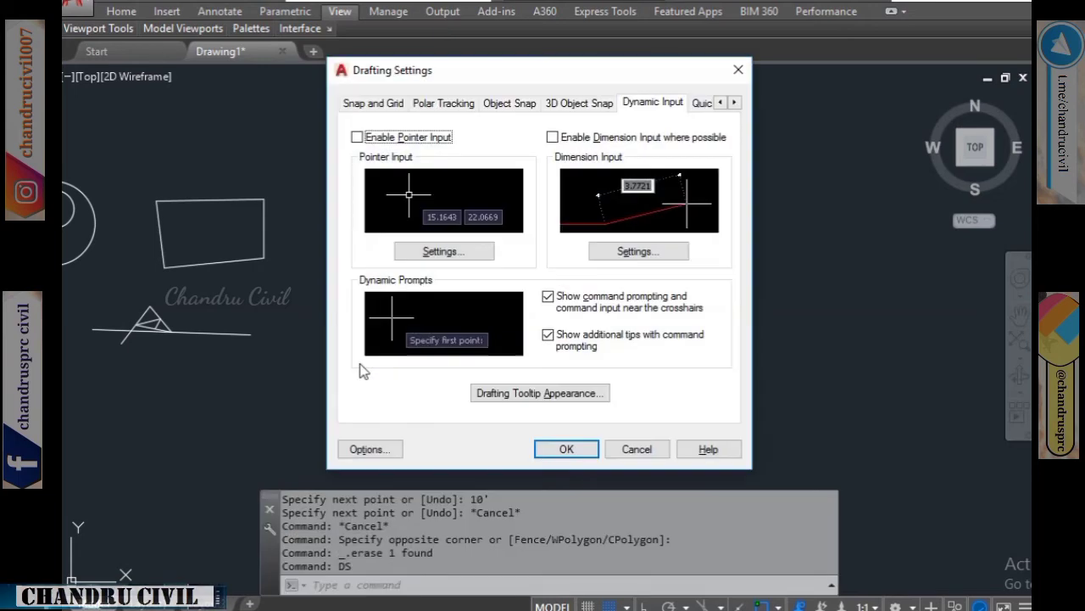
pyautogui.click(563, 449)
pyautogui.write('l')
pyautogui.press('Return')
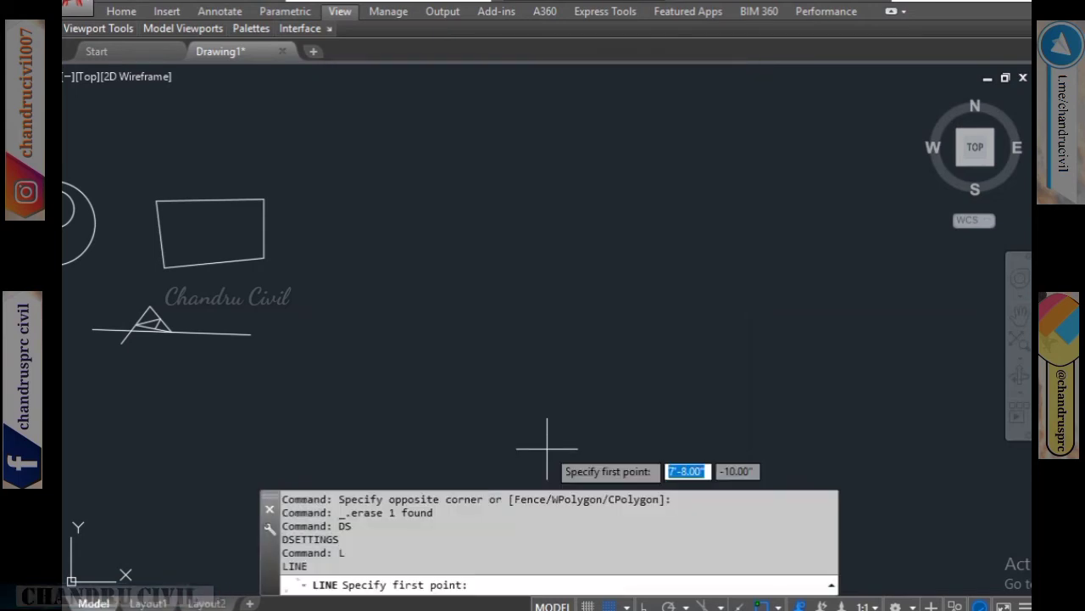
pyautogui.click(370, 272)
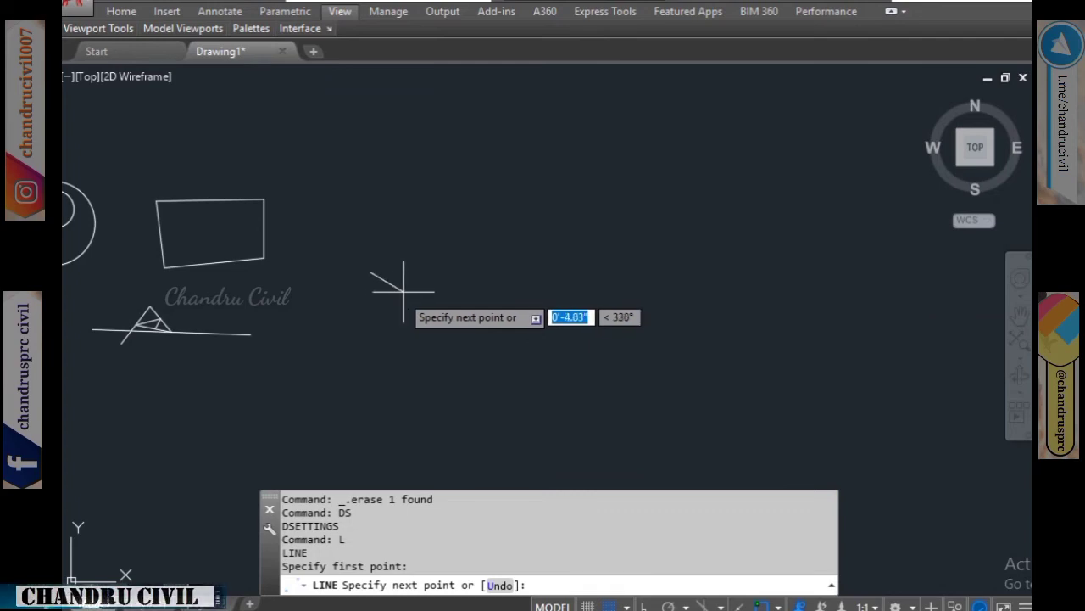
pyautogui.press('Escape')
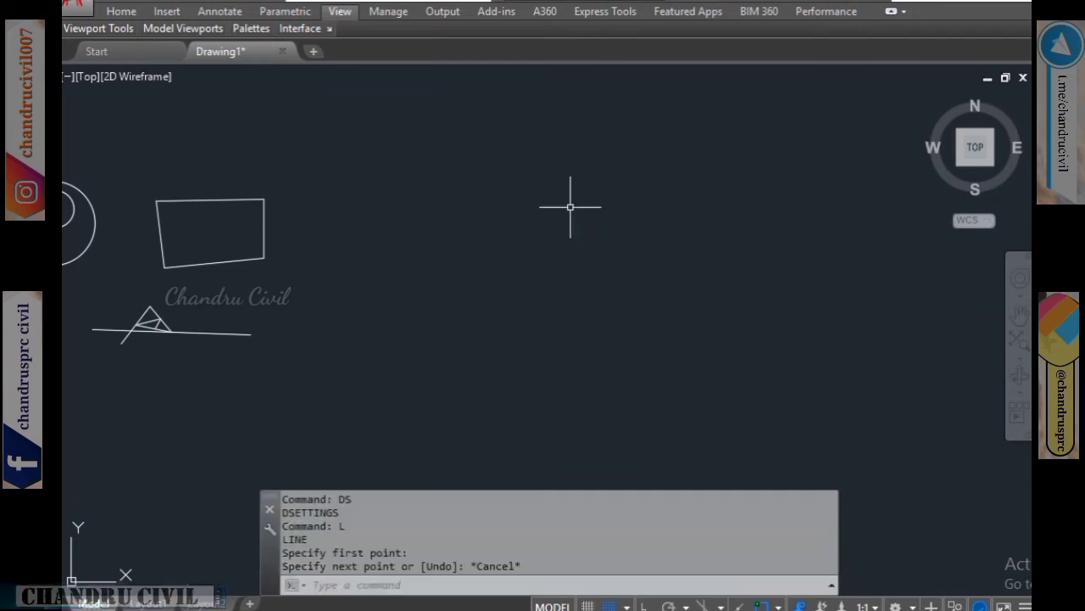
# Step: Reopen the drafting settings and enable dimension input where possible
pyautogui.write('ds')
pyautogui.press('Return')
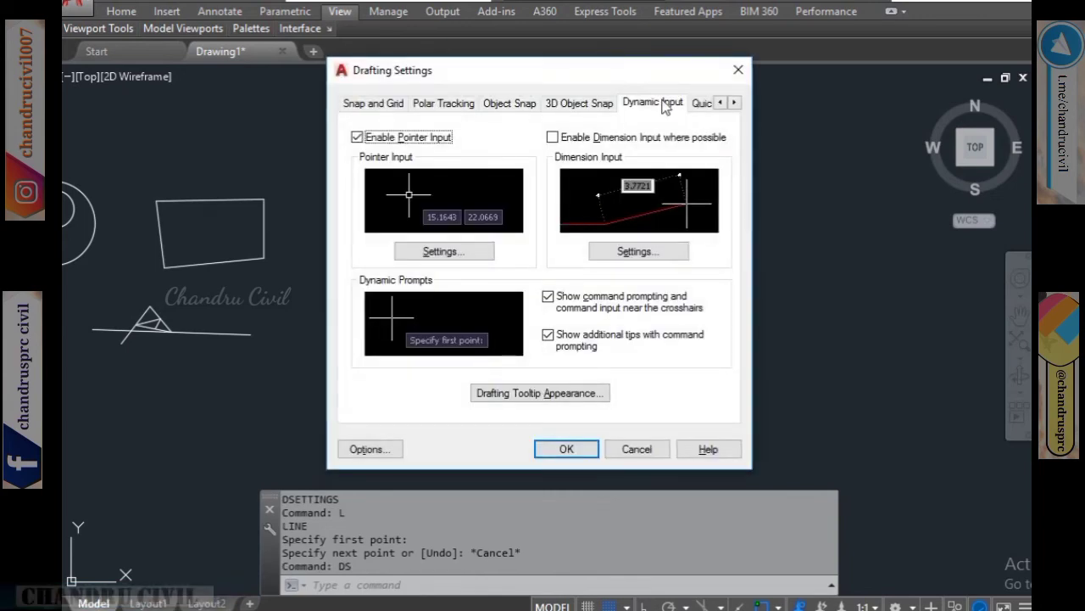
pyautogui.click(604, 138)
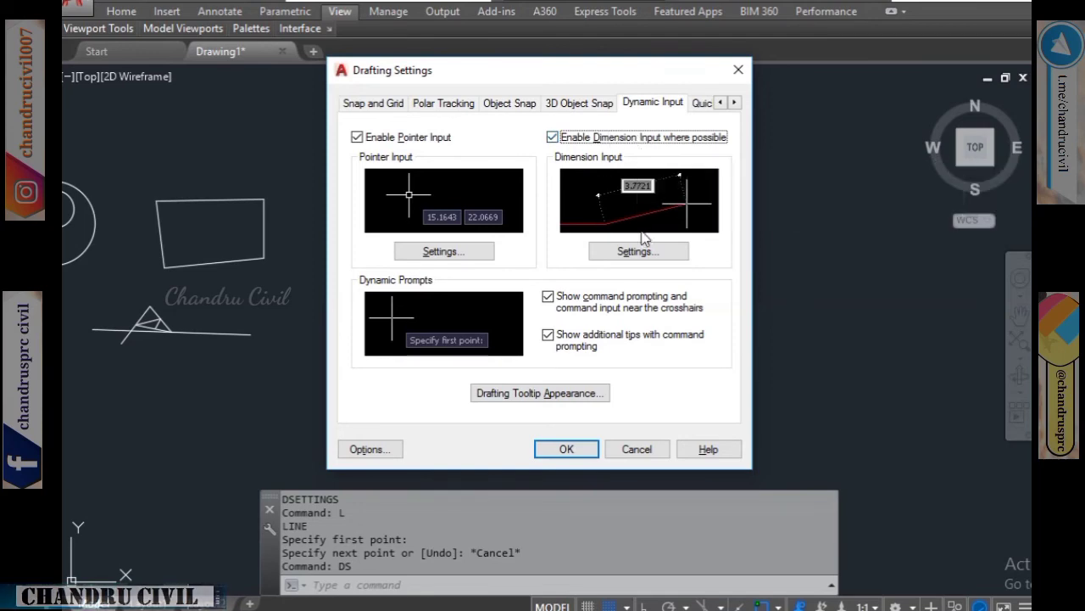
# Step: Review the pointer input and dimension input options without changing them, plus the Quick Properties and Selection Cycling settings
pyautogui.click(465, 252)
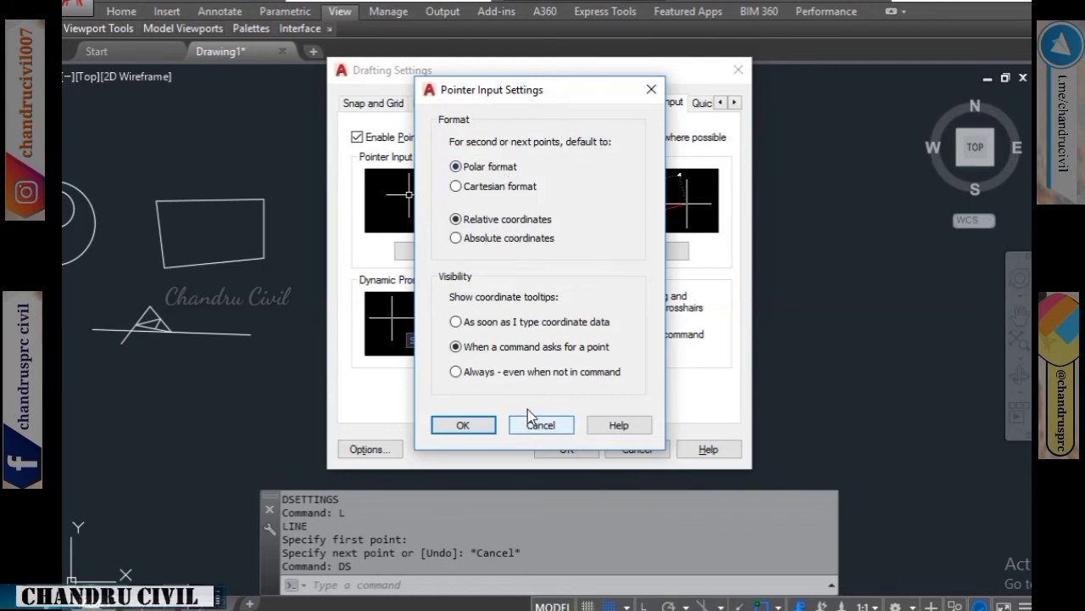
pyautogui.click(541, 428)
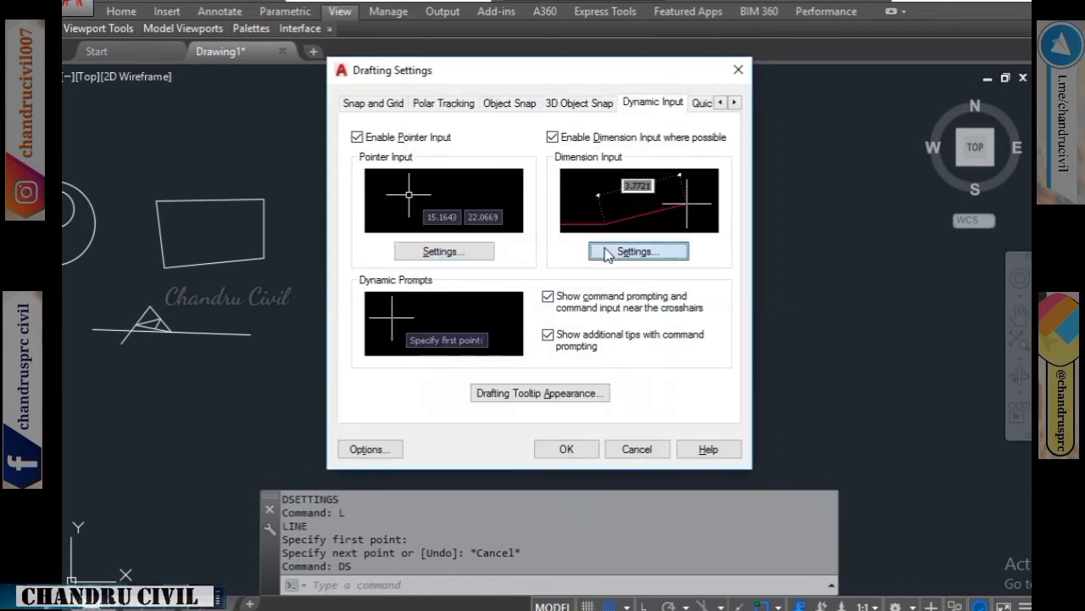
pyautogui.click(602, 253)
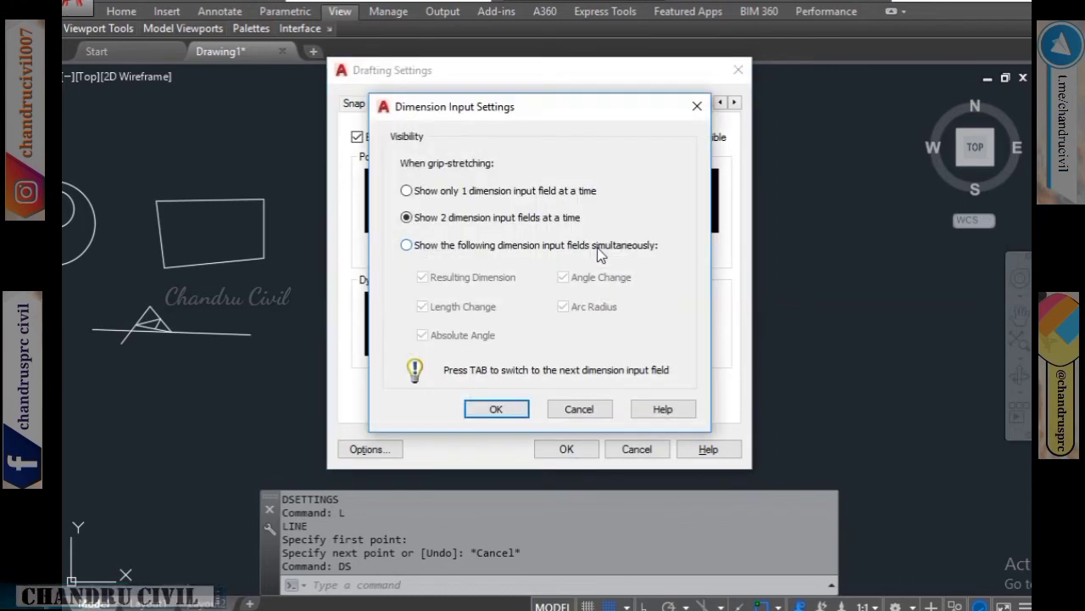
pyautogui.click(581, 411)
pyautogui.click(701, 103)
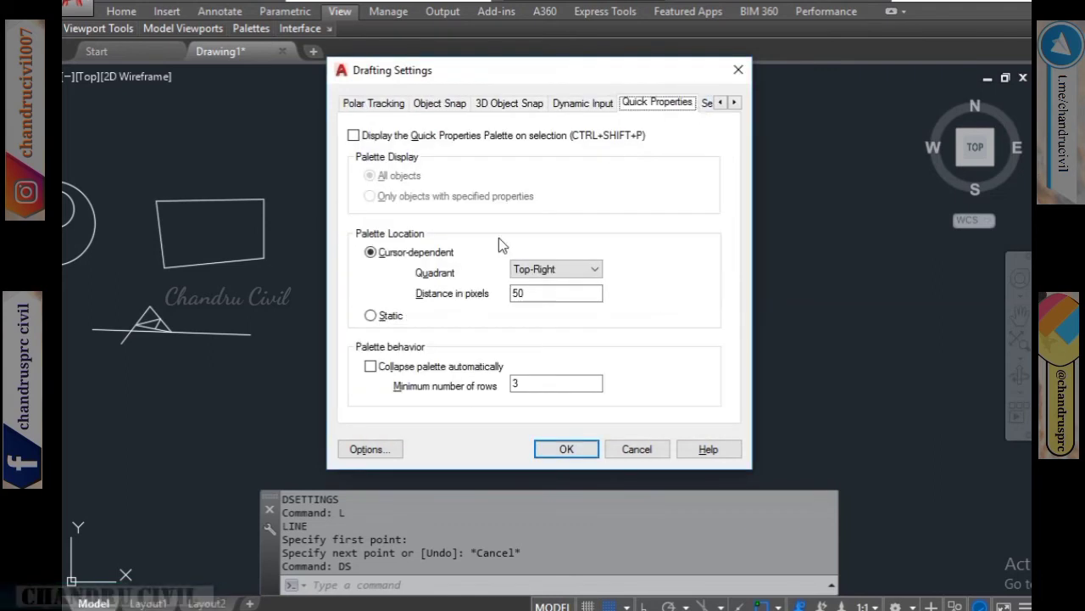
pyautogui.click(708, 105)
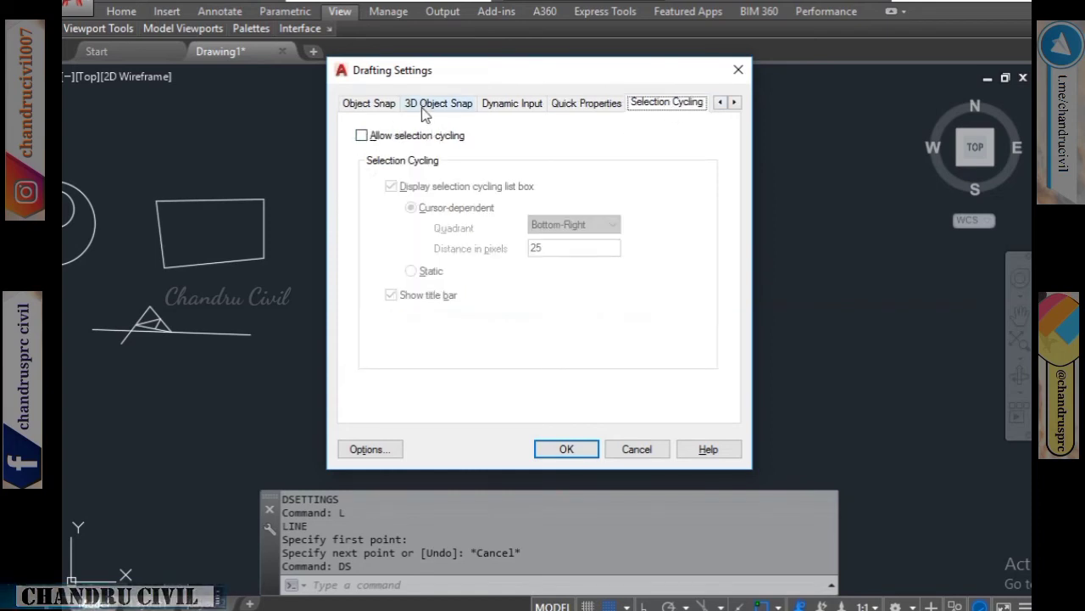
# Step: From the object snap drafting options, set the 2D AutoSnap marker color for 2D model space to Magenta and slightly increase the aperture size
pyautogui.click(362, 111)
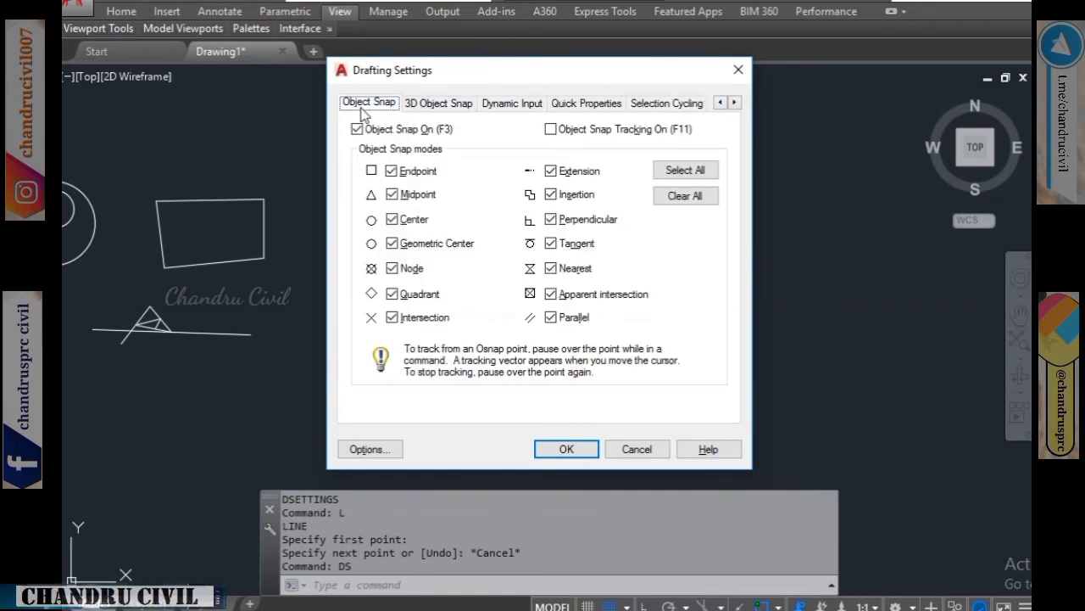
pyautogui.click(372, 450)
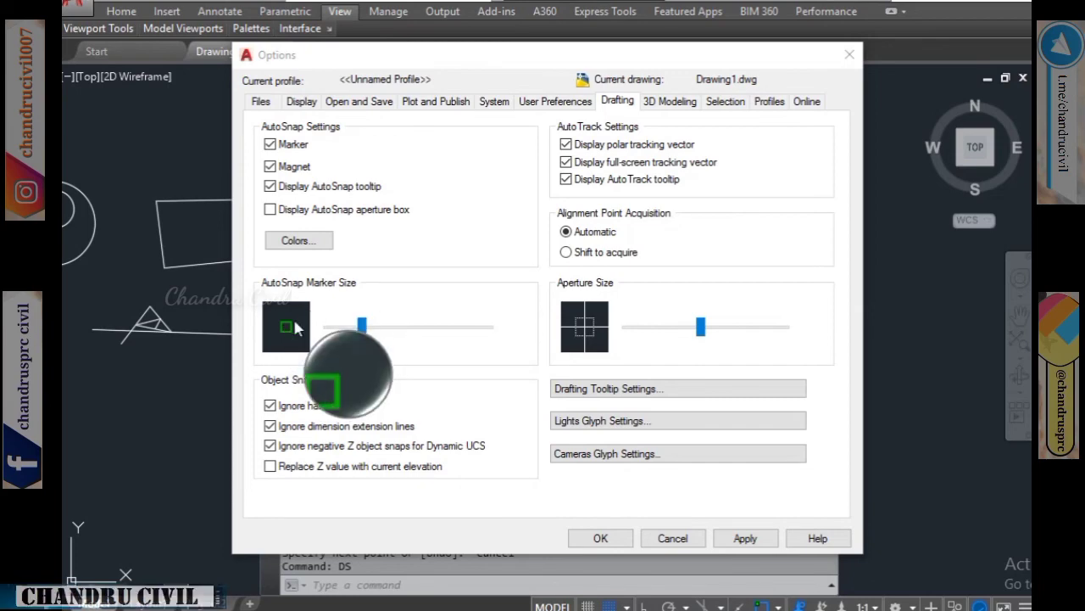
pyautogui.click(299, 241)
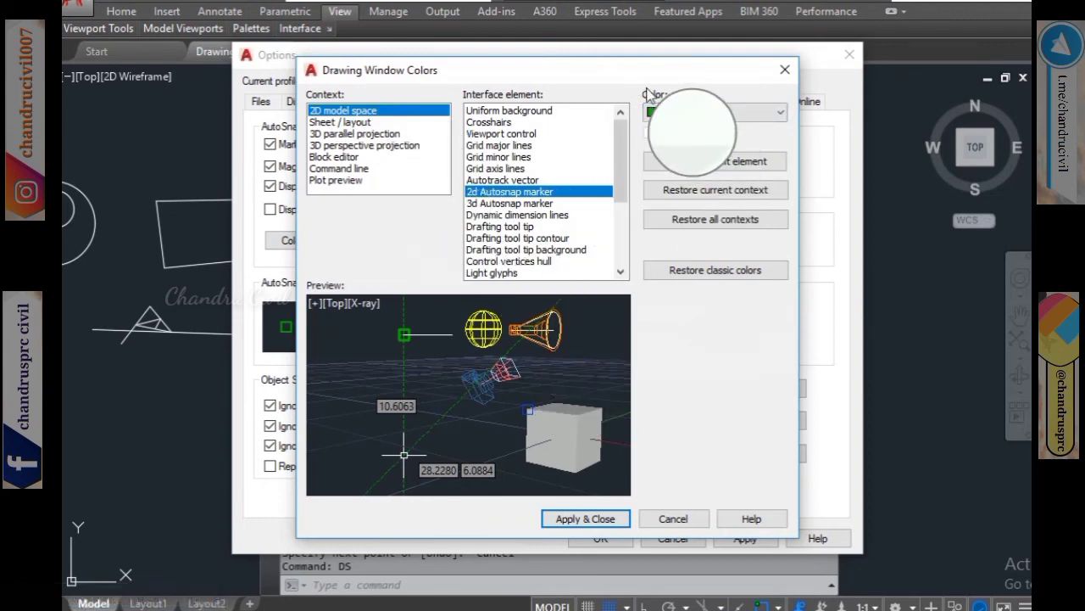
pyautogui.click(674, 112)
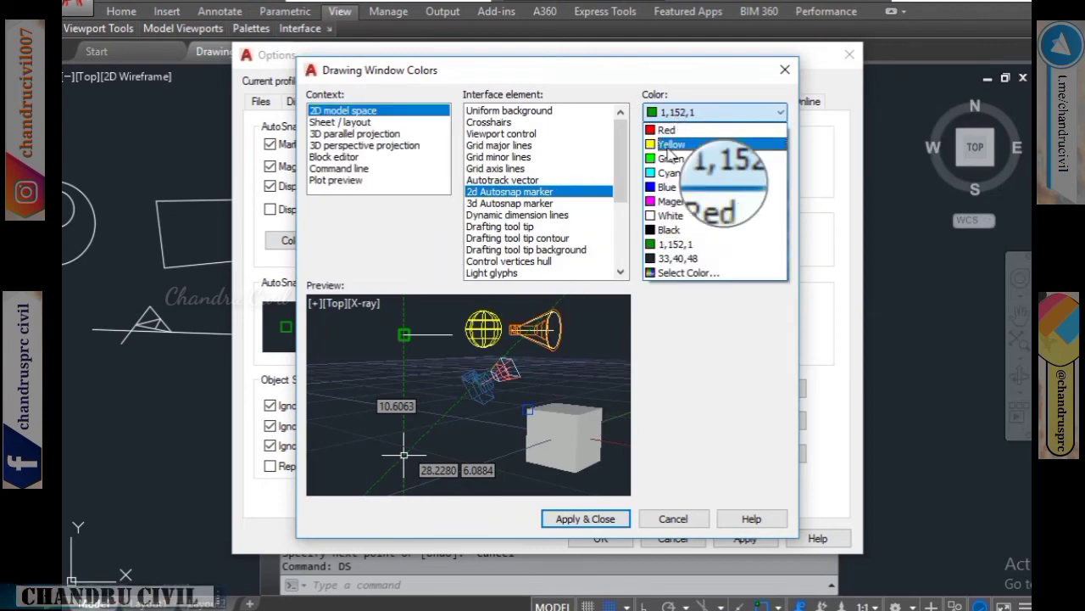
pyautogui.click(670, 202)
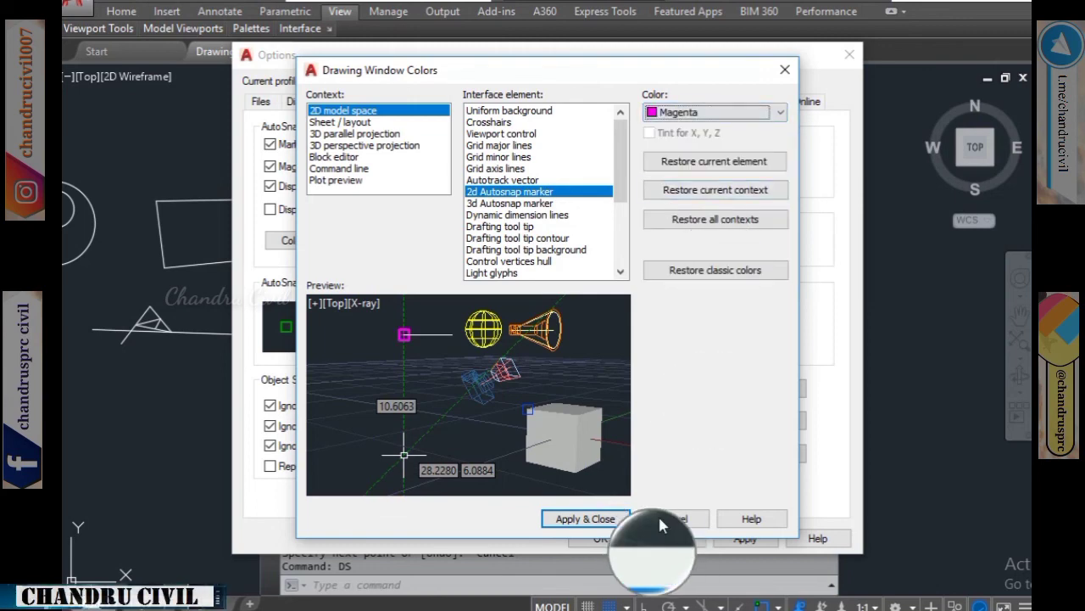
pyautogui.click(621, 520)
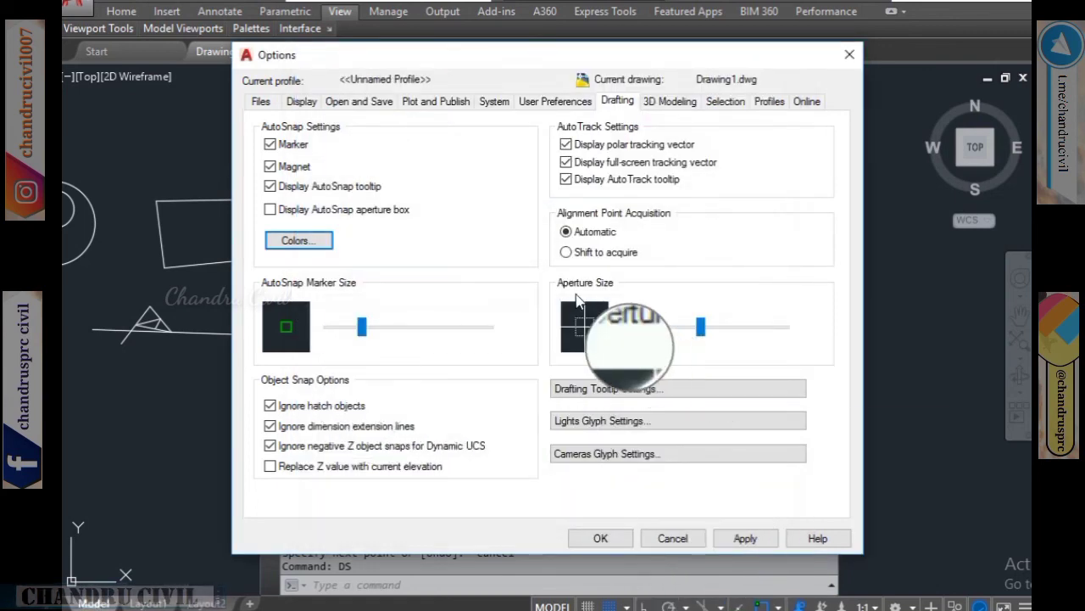
pyautogui.moveTo(700, 327)
pyautogui.mouseDown()
pyautogui.moveTo(734, 335)
pyautogui.moveTo(709, 331)
pyautogui.mouseUp()
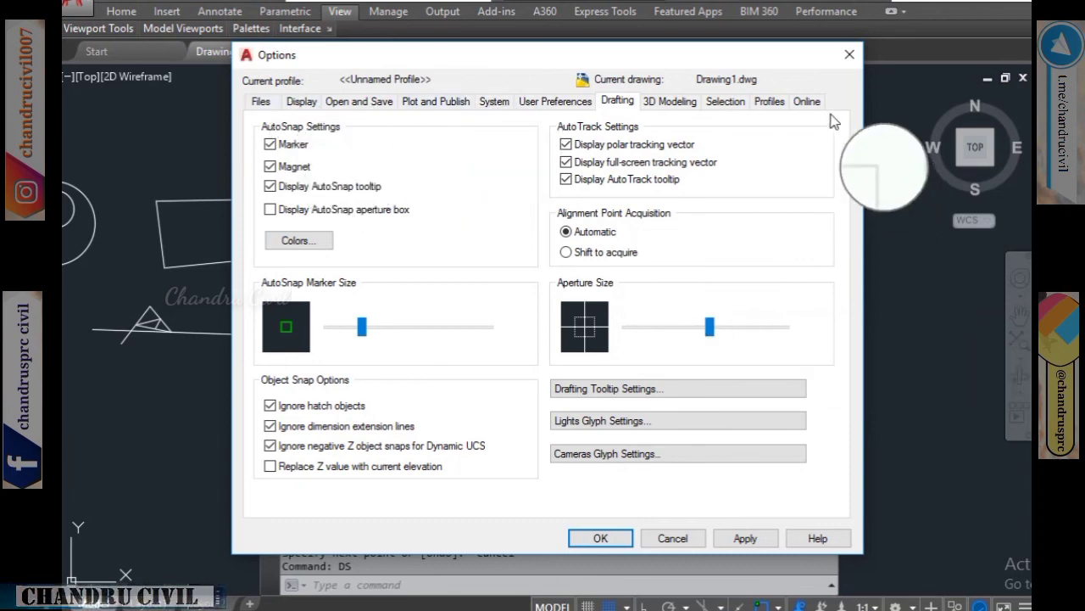
# Step: Review the other option categories, including Selection, Online, Open and Save and User Preferences, and accept the options and drafting settings
pyautogui.click(691, 102)
pyautogui.click(725, 101)
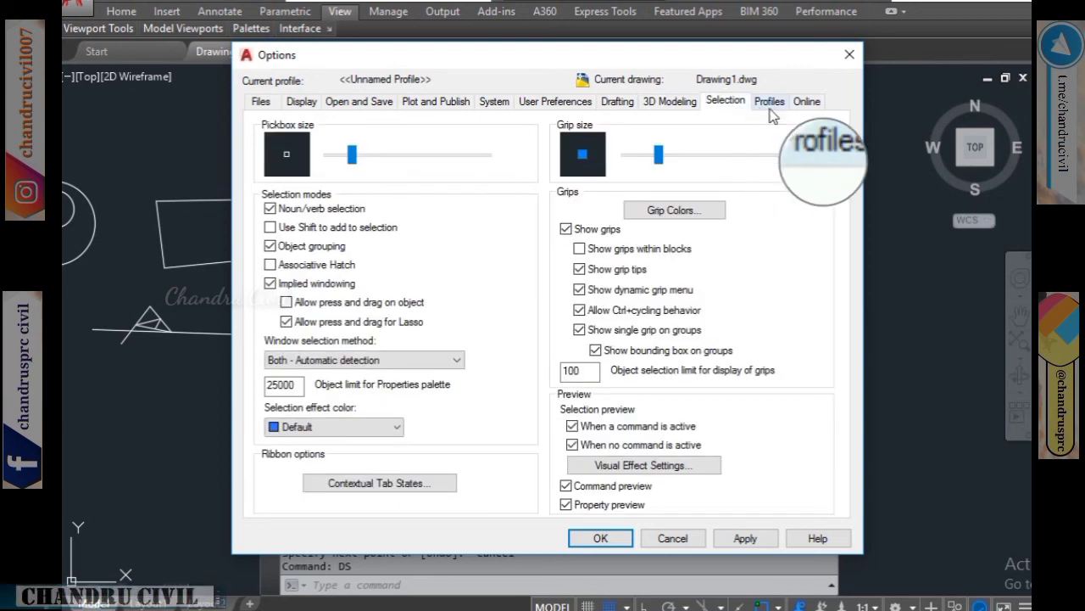
pyautogui.click(805, 102)
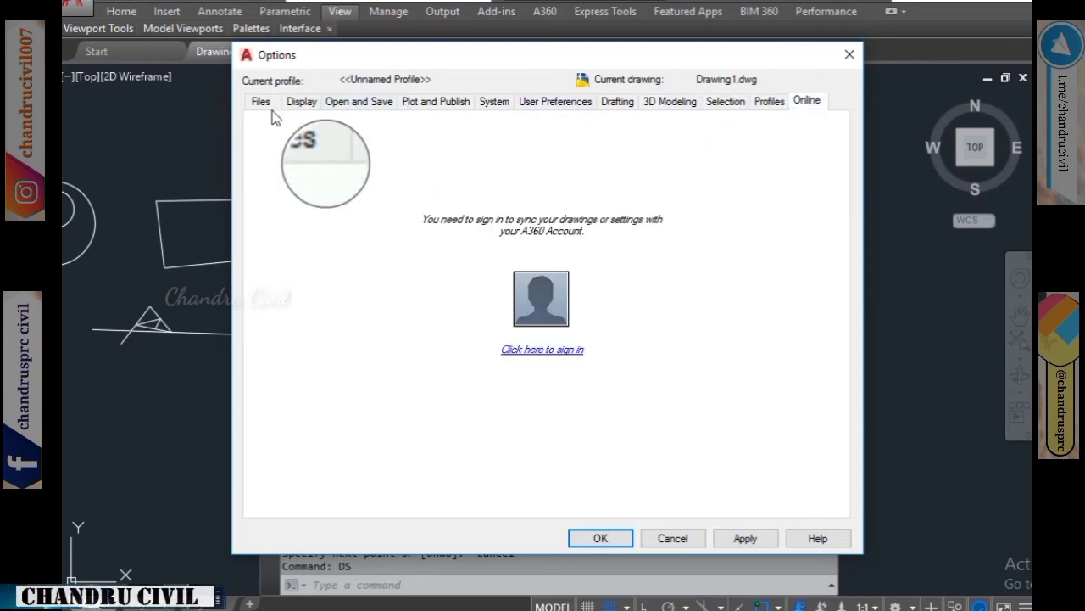
pyautogui.click(301, 102)
pyautogui.click(359, 102)
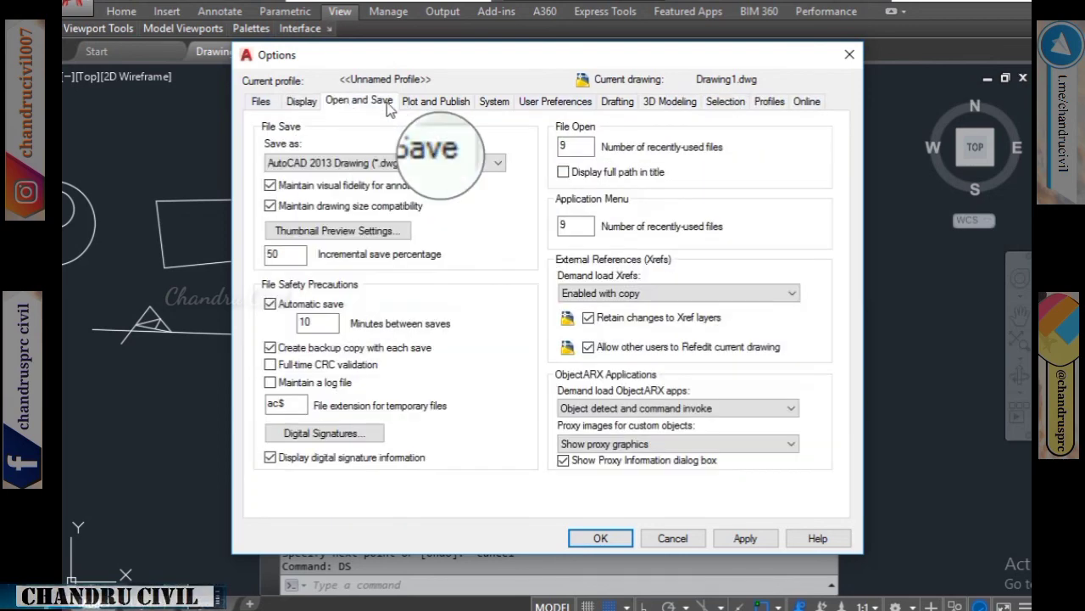
pyautogui.click(435, 101)
pyautogui.click(494, 102)
pyautogui.click(556, 102)
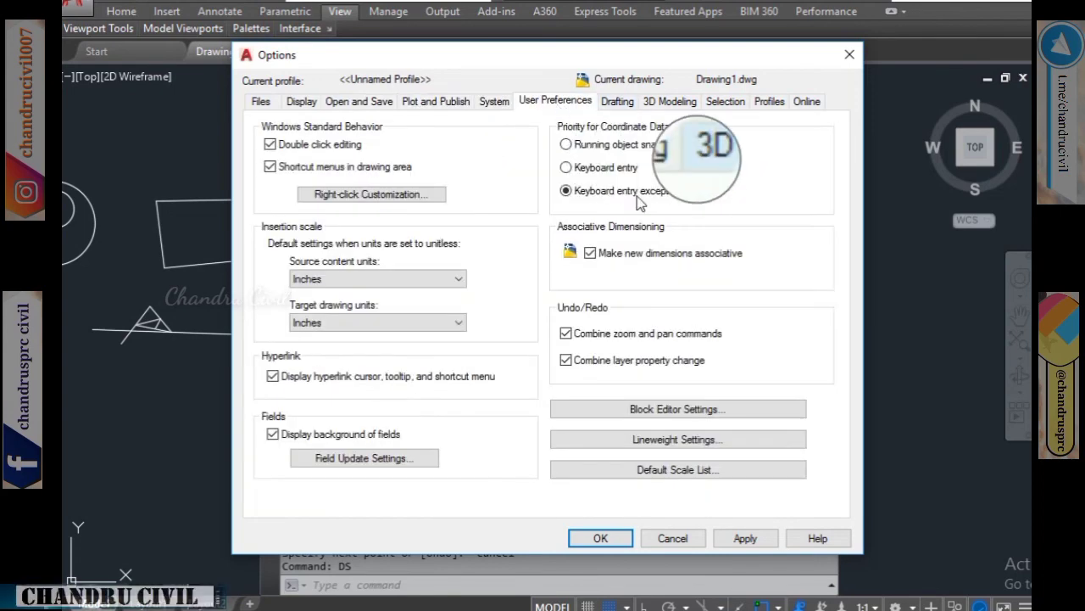
pyautogui.click(601, 538)
pyautogui.click(560, 449)
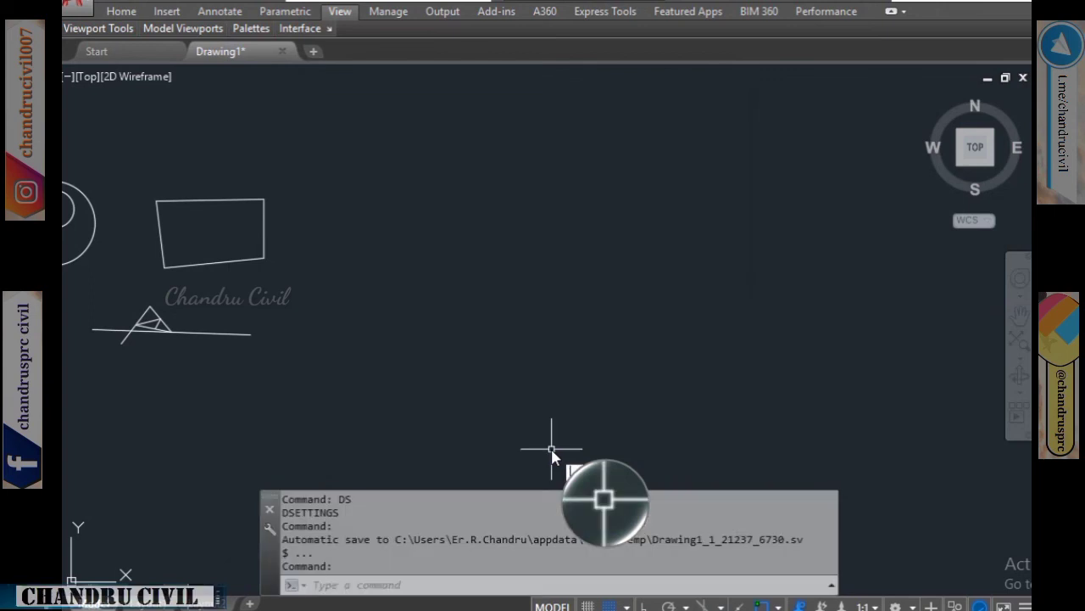
# Step: Draw a line from the quadrilateral's lower-right corner to the midpoint of its right side, continuing with a horizontal segment to the right
pyautogui.write('L')
pyautogui.press('Return')
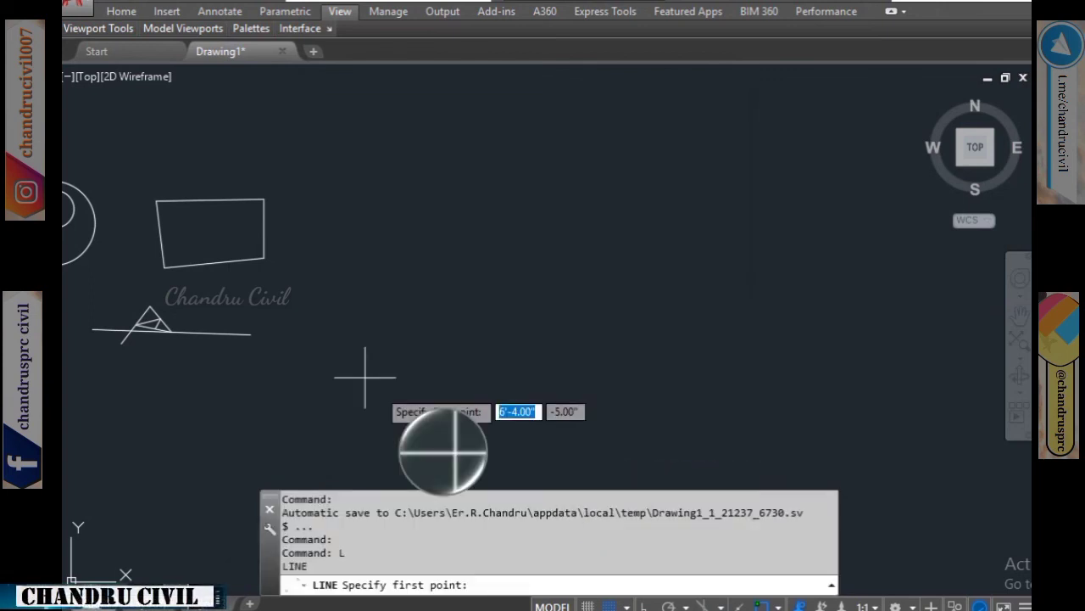
pyautogui.click(263, 257)
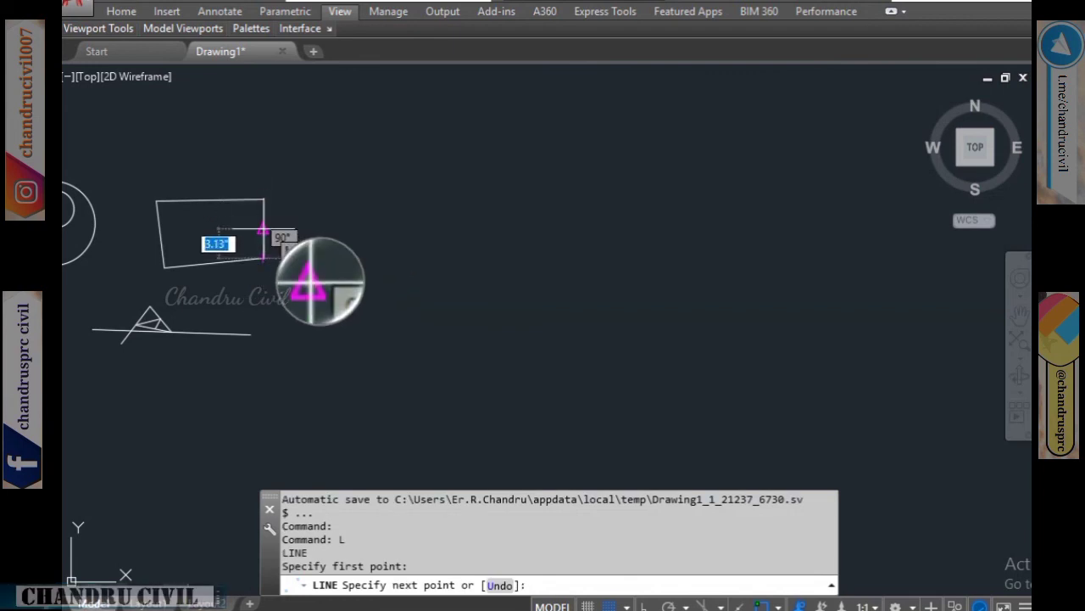
pyautogui.click(264, 229)
pyautogui.click(331, 226)
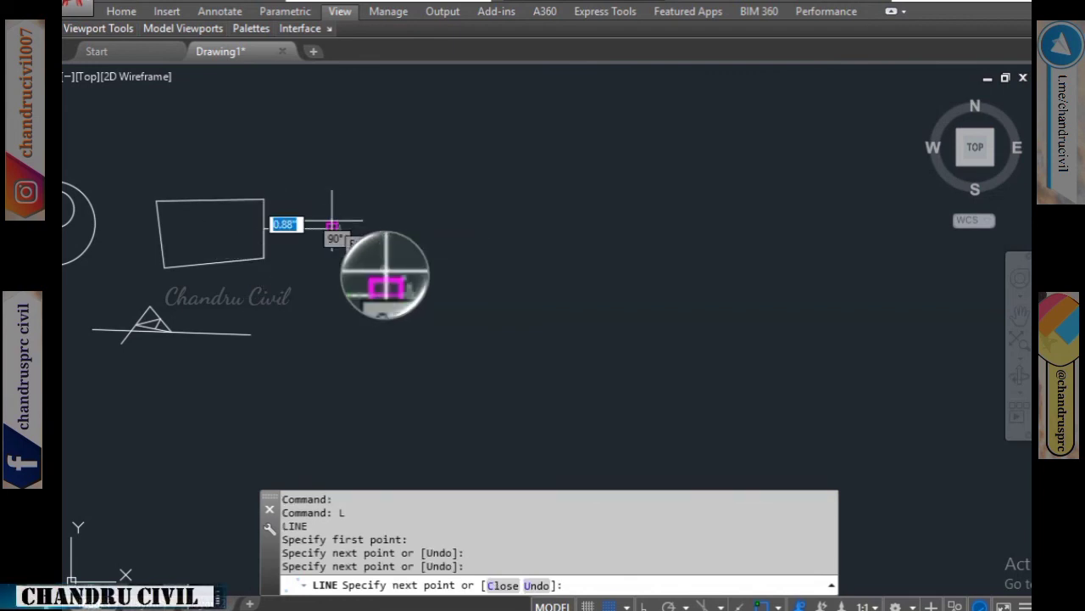
pyautogui.press('Escape')
pyautogui.press('Escape')
pyautogui.press('Escape')
# Step: Examine the whole sample drawing, from the nested rectangles and circles to the quadrilateral and the small triangle
pyautogui.scroll(2, 367, 247)
pyautogui.moveTo(367, 247); pyautogui.dragTo(824, 297, button='middle')
pyautogui.scroll(-4, 824, 298)
pyautogui.scroll(2, 704, 297)
pyautogui.moveTo(704, 298); pyautogui.dragTo(704, 297, button='middle')
pyautogui.press('Escape')
pyautogui.press('Escape')
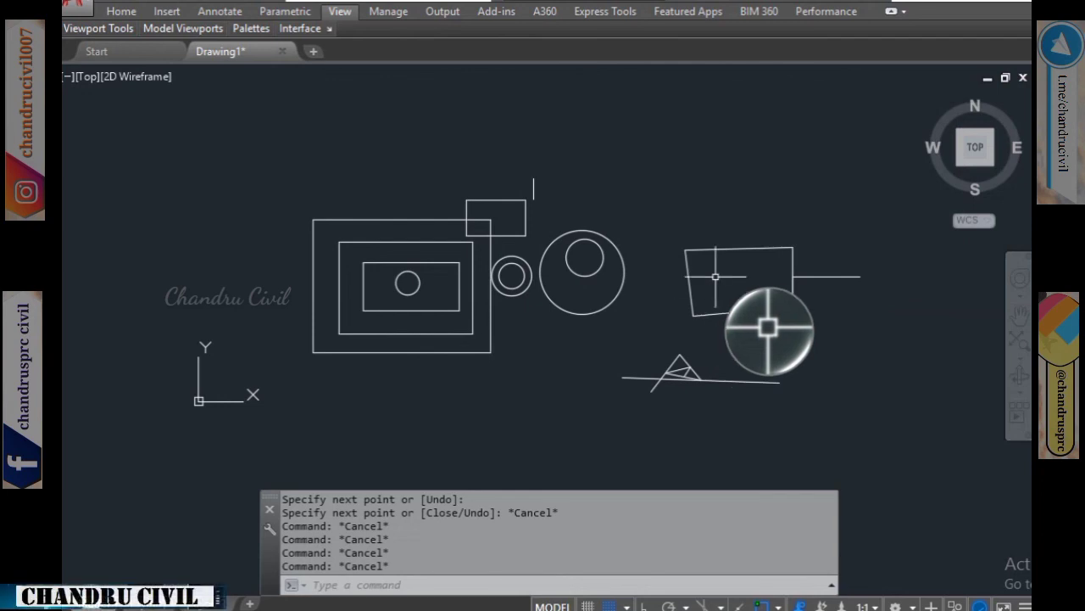
pyautogui.scroll(2, 709, 322)
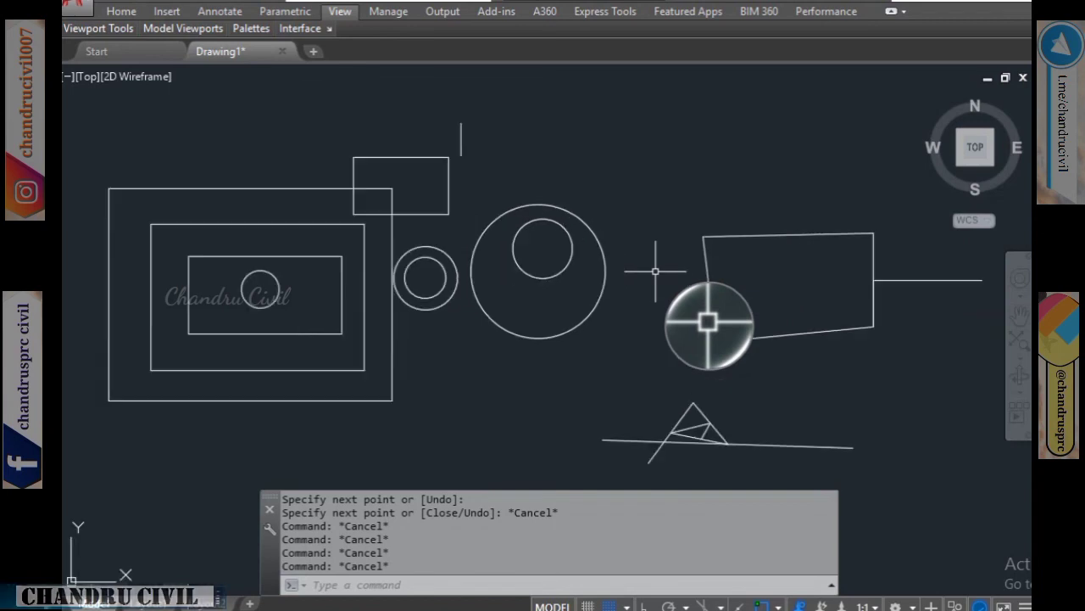
pyautogui.moveTo(703, 314)
pyautogui.mouseDown(button='middle')
pyautogui.moveTo(770, 327)
pyautogui.moveTo(777, 340)
pyautogui.mouseUp(button='middle')
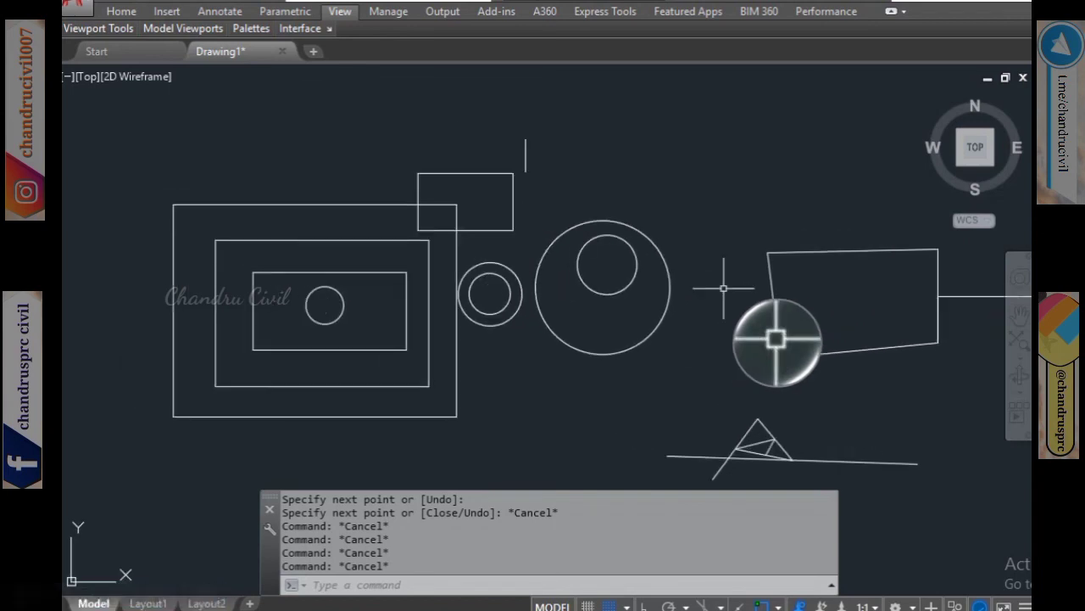